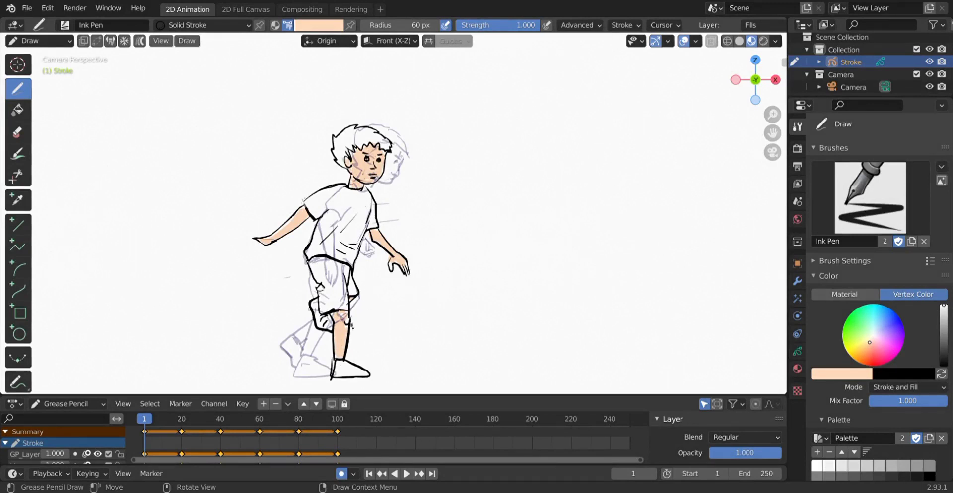
- Paint peach skin on the upper arm at frame 20, and on the face and forearm at frame 40
key(space)
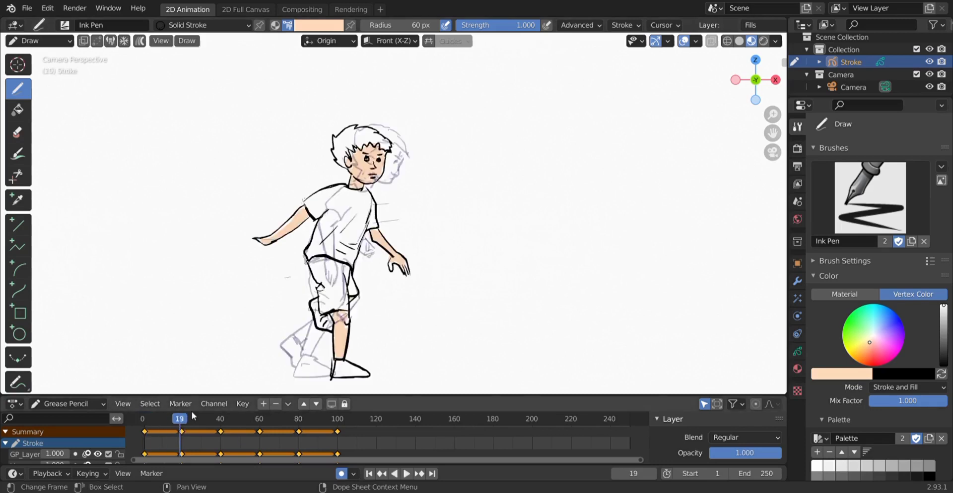
click(183, 421)
key(Escape)
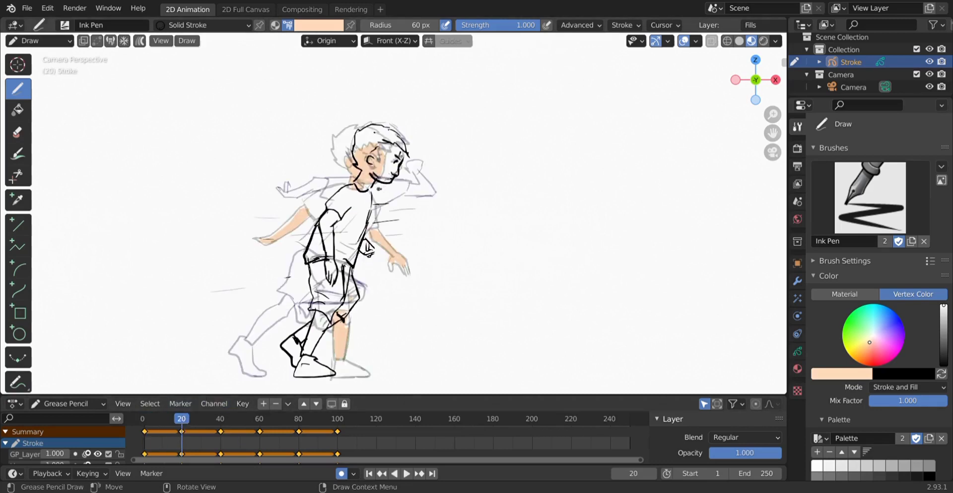
drag(331, 217, 326, 243)
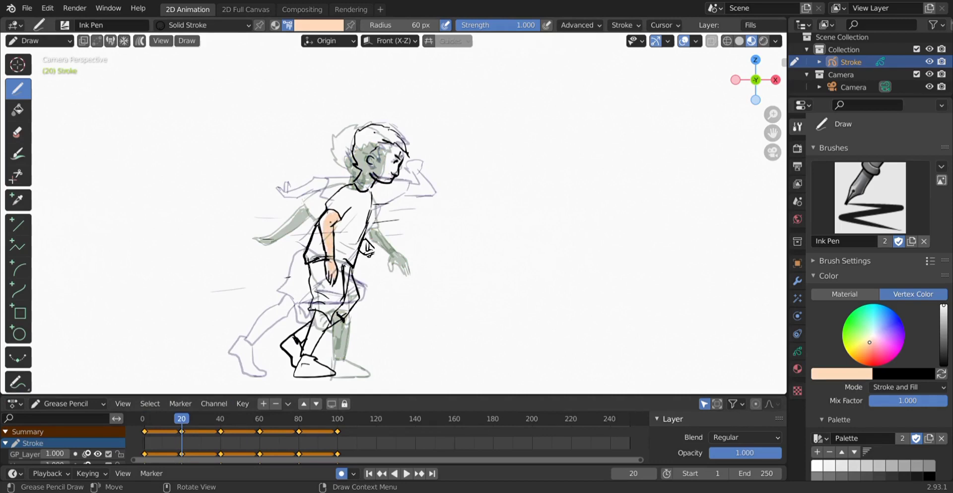
key(Up)
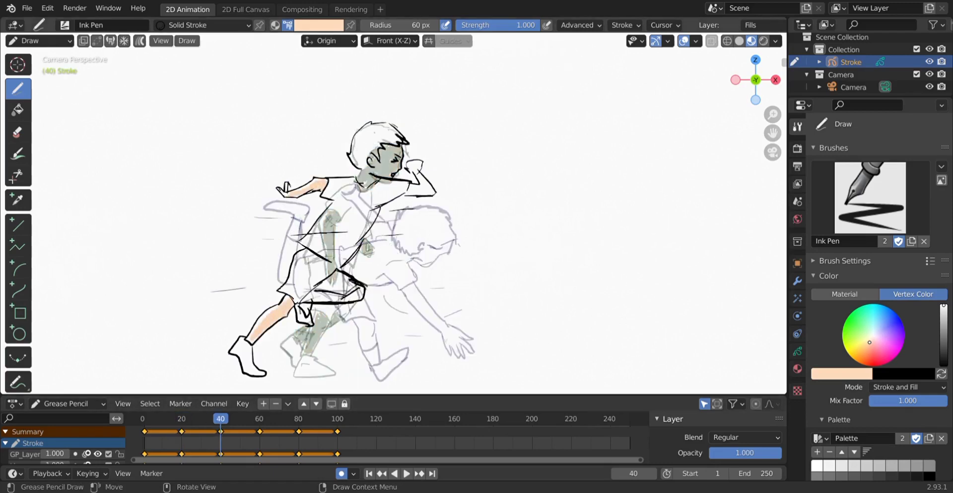
drag(382, 159, 425, 183)
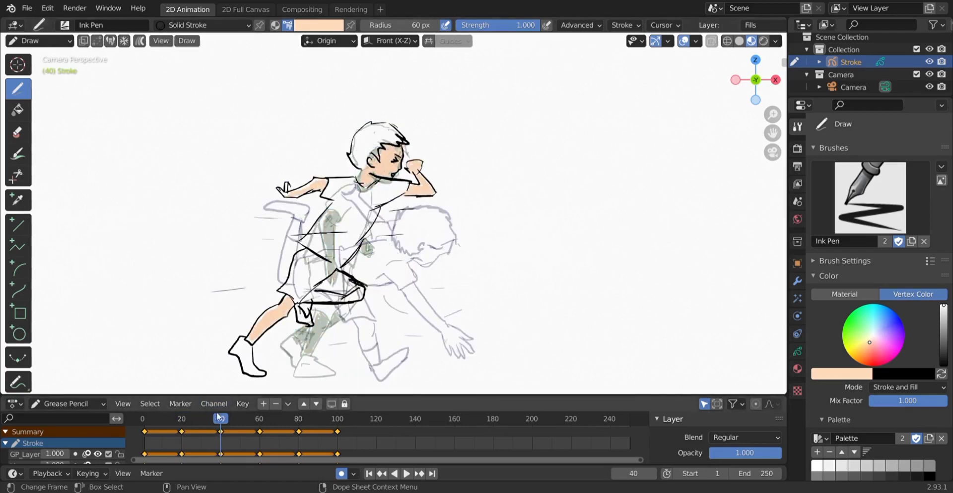
- Play back the run and stop on the frame-60 pose
mouse_move(143, 427)
mouse_down()
mouse_move(231, 423)
mouse_move(215, 428)
mouse_move(277, 435)
mouse_move(258, 432)
mouse_move(260, 421)
mouse_up()
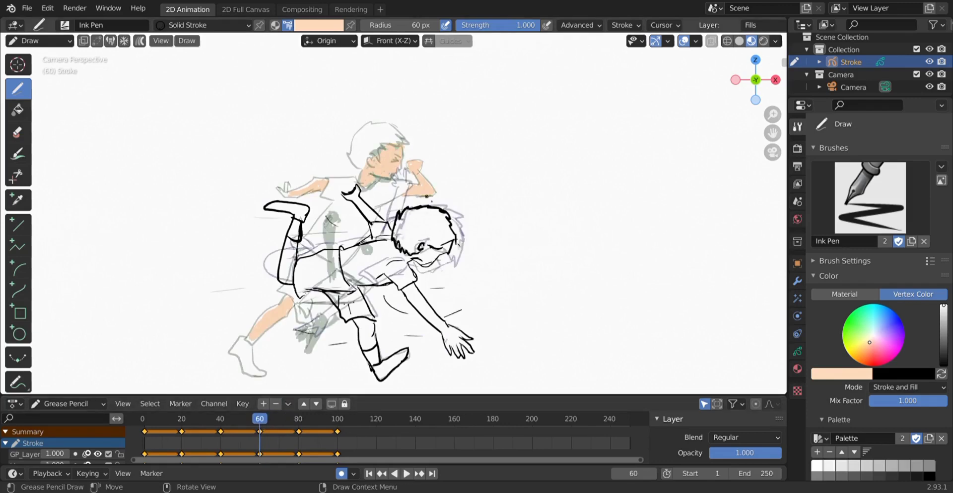
key(space)
mouse_move(130, 423)
mouse_down()
mouse_move(245, 443)
mouse_move(260, 456)
mouse_up()
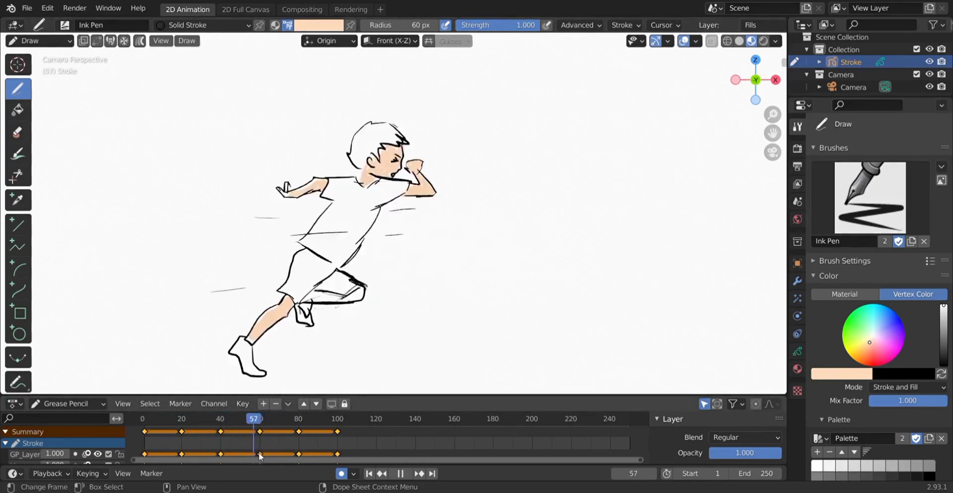
key(Escape)
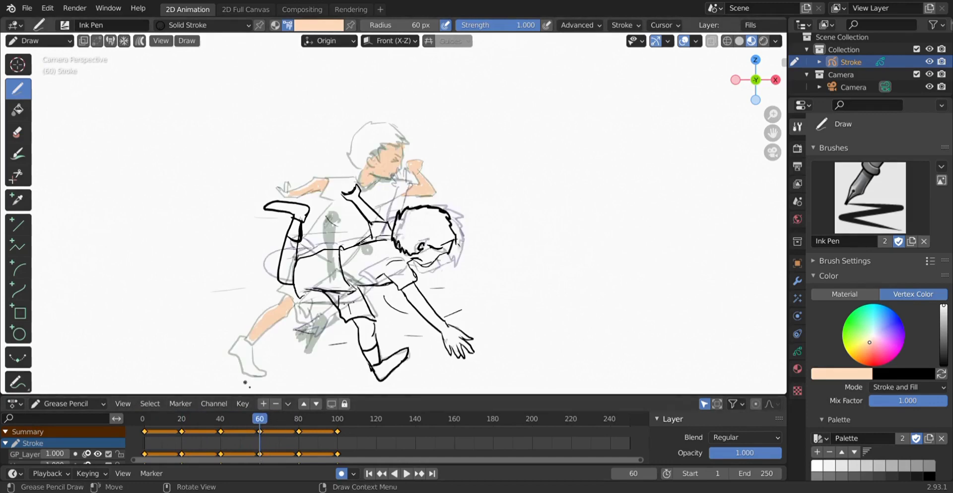
- Test Ink Pen Rough, then switch the brush to Marker Chisel
click(869, 197)
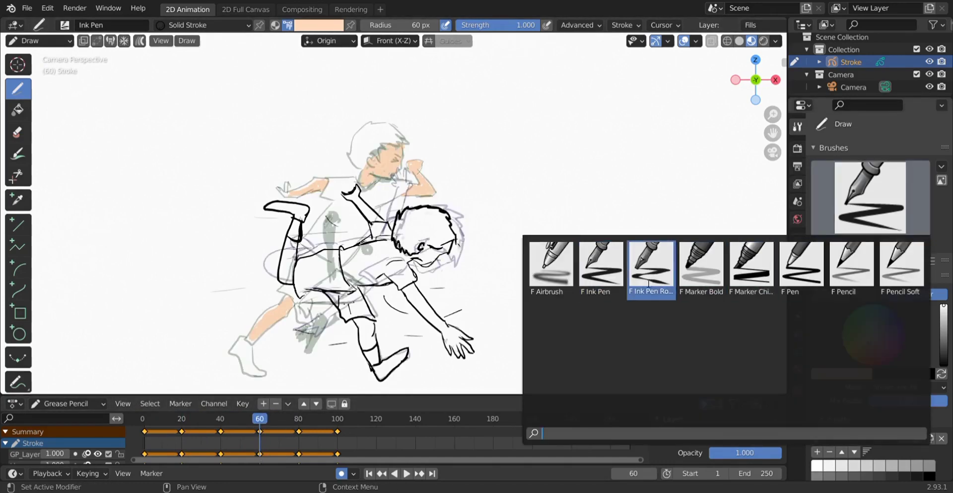
click(651, 271)
drag(463, 293, 516, 282)
key(ctrl+z)
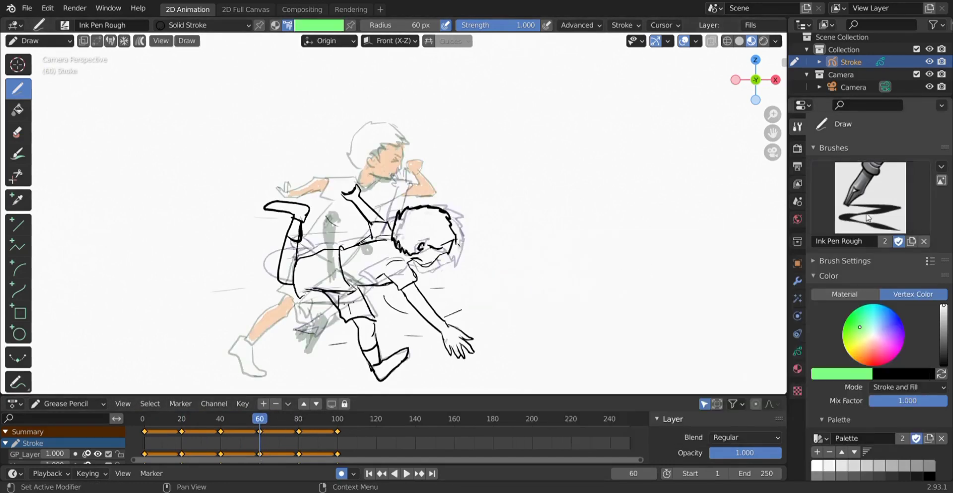
click(844, 218)
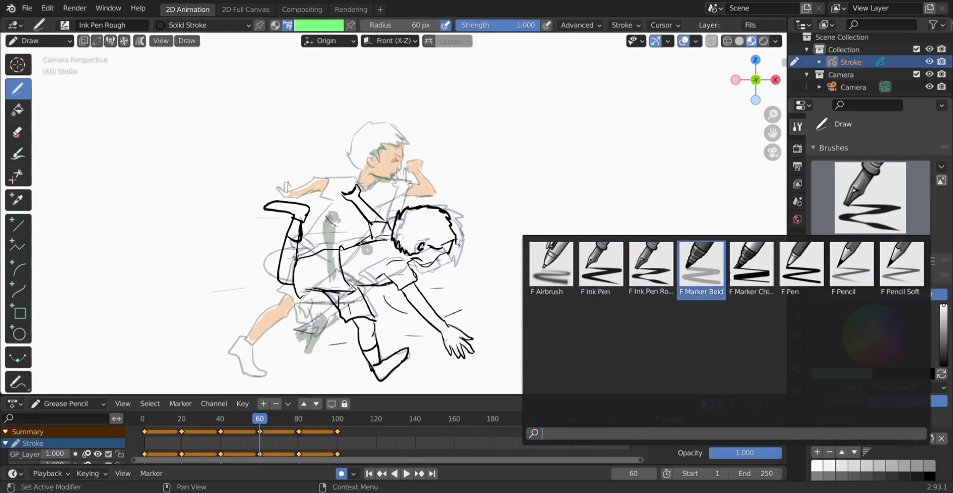
click(747, 281)
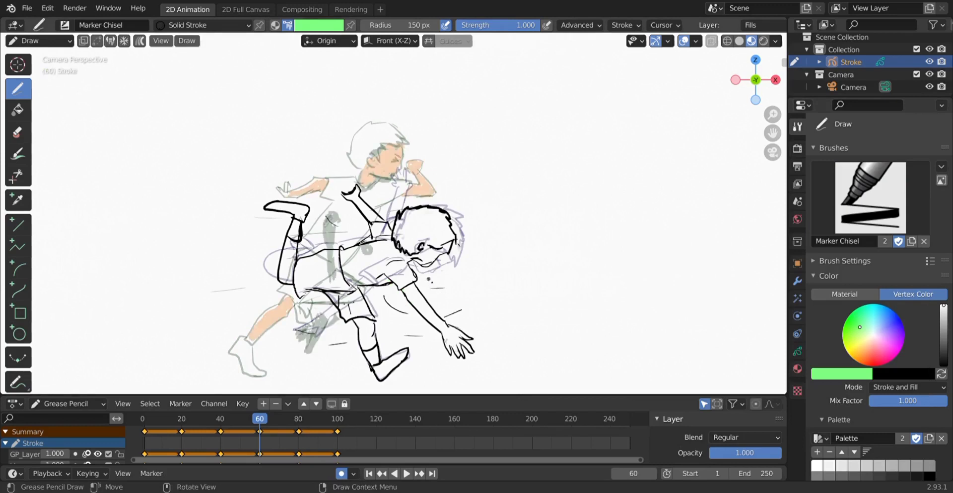
drag(405, 286, 566, 255)
key(ctrl+z)
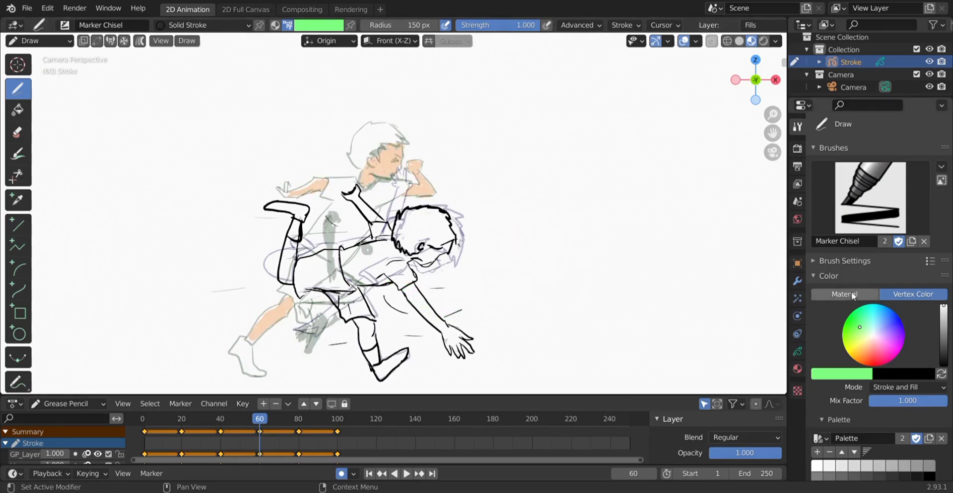
- Set the vertex colour to peach from the palette and shade the reaching arm
click(764, 25)
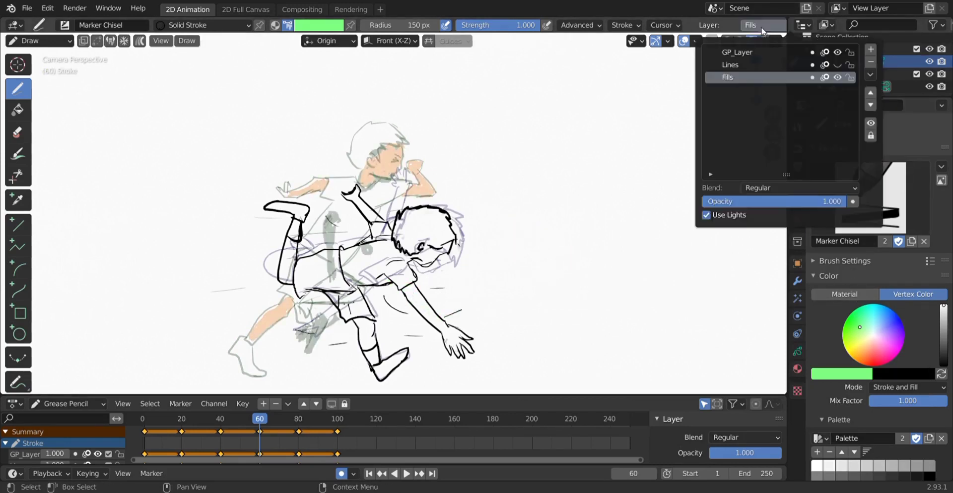
click(318, 25)
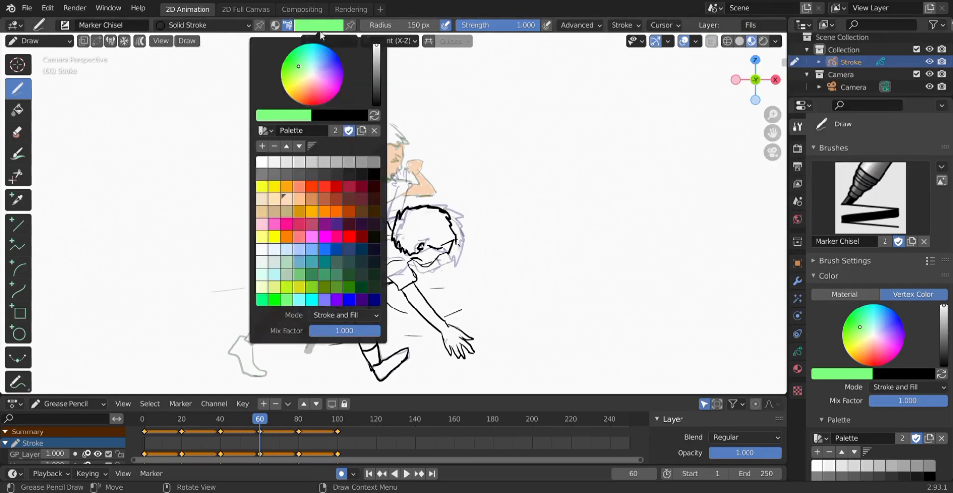
click(290, 197)
mouse_move(403, 280)
mouse_down()
mouse_move(449, 332)
mouse_move(402, 286)
mouse_move(444, 332)
mouse_move(408, 293)
mouse_up()
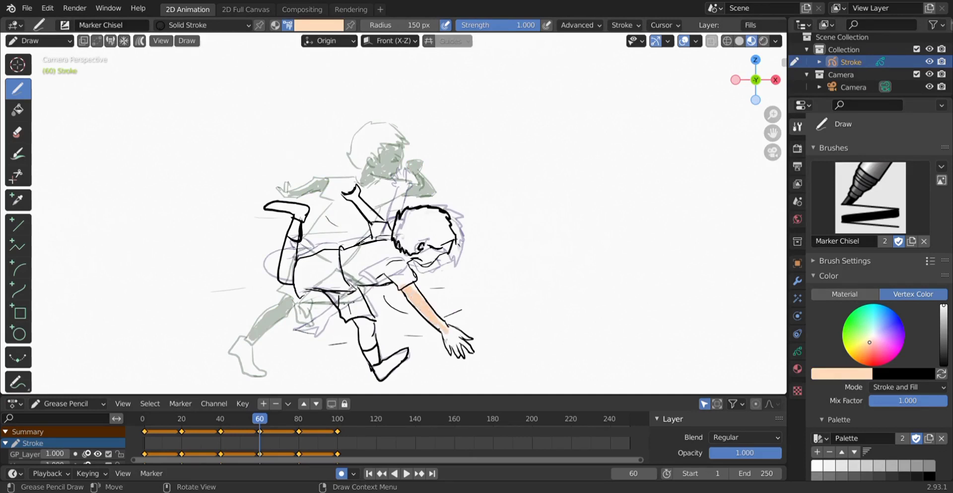
- Paint peach on the frame-60 hand, upper arm, knee, back leg and cheek
drag(438, 327, 458, 356)
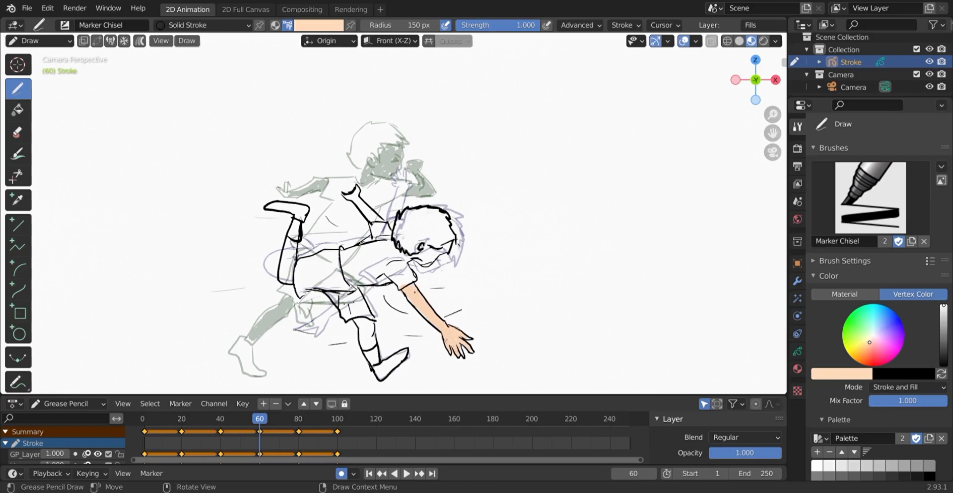
drag(359, 204, 372, 221)
mouse_move(363, 325)
mouse_down()
mouse_move(363, 349)
mouse_move(361, 322)
mouse_up()
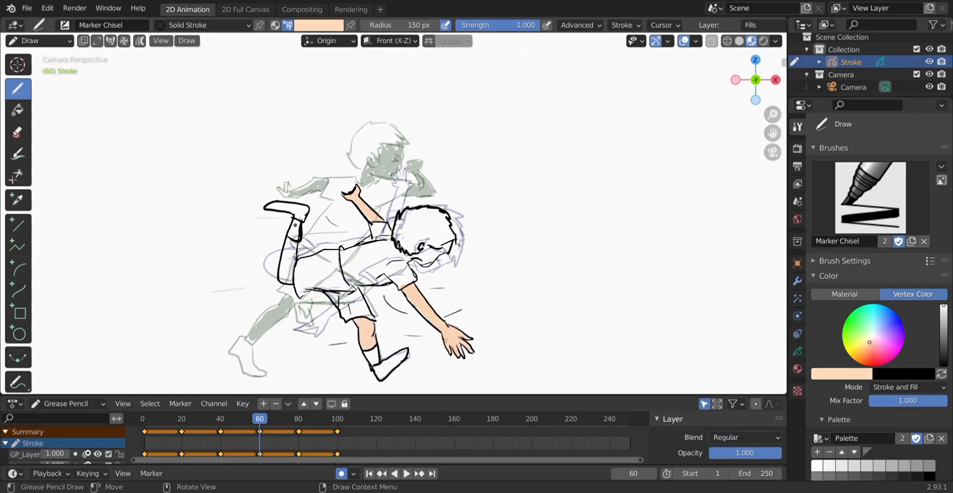
drag(287, 238, 283, 280)
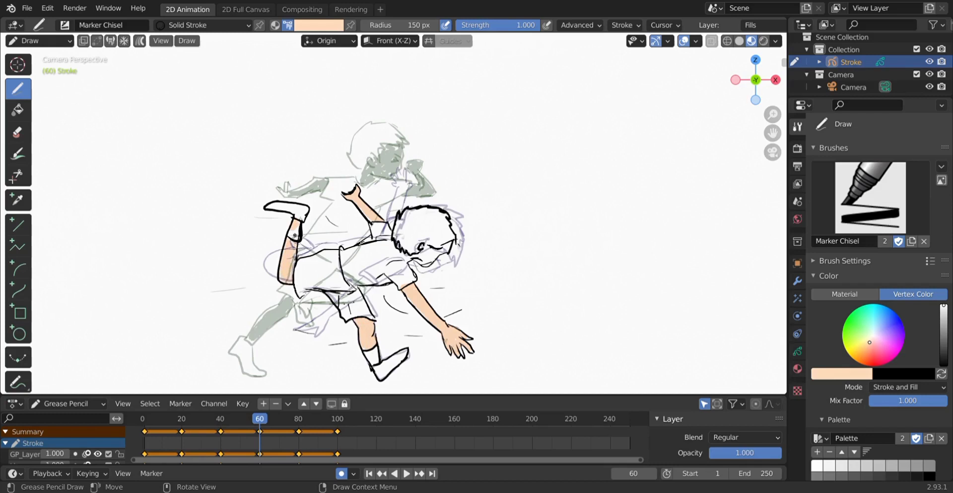
mouse_move(416, 251)
mouse_down()
mouse_move(434, 263)
mouse_move(402, 262)
mouse_up()
- At frame 80, paint peach on the hand, raised forearm, face, knee and rear leg
key(space)
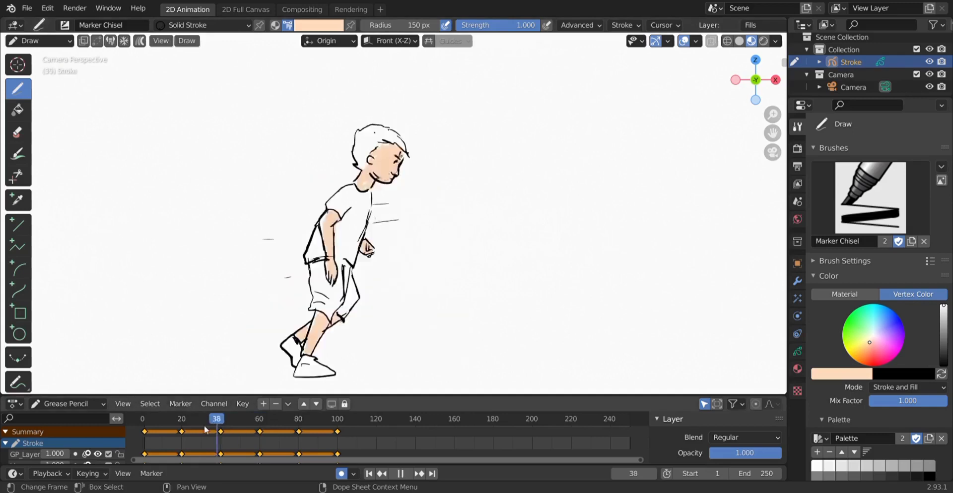
mouse_move(247, 442)
mouse_down()
mouse_move(262, 467)
mouse_move(158, 449)
mouse_move(299, 462)
mouse_up()
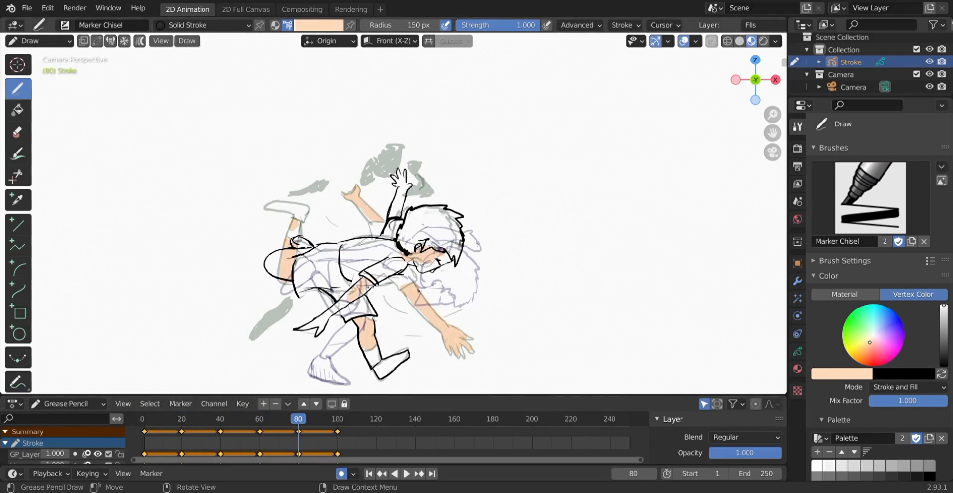
drag(333, 308, 311, 326)
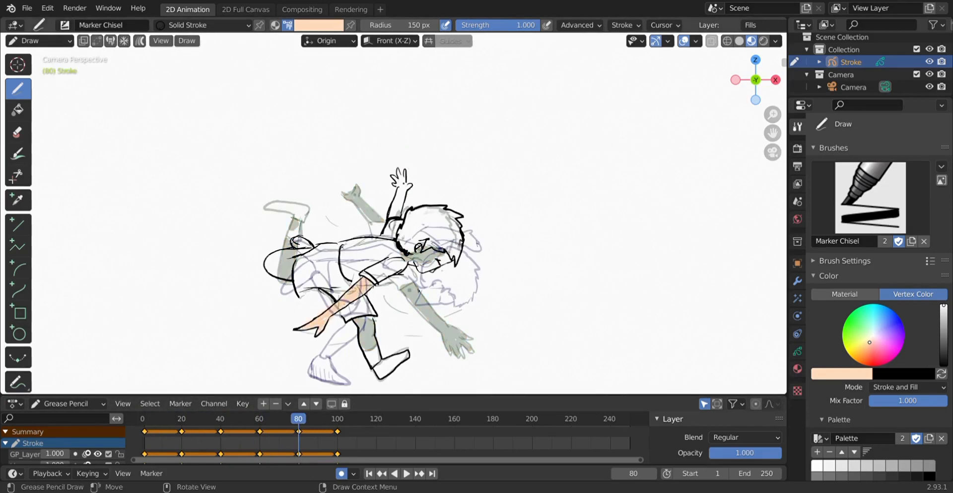
drag(401, 185, 392, 213)
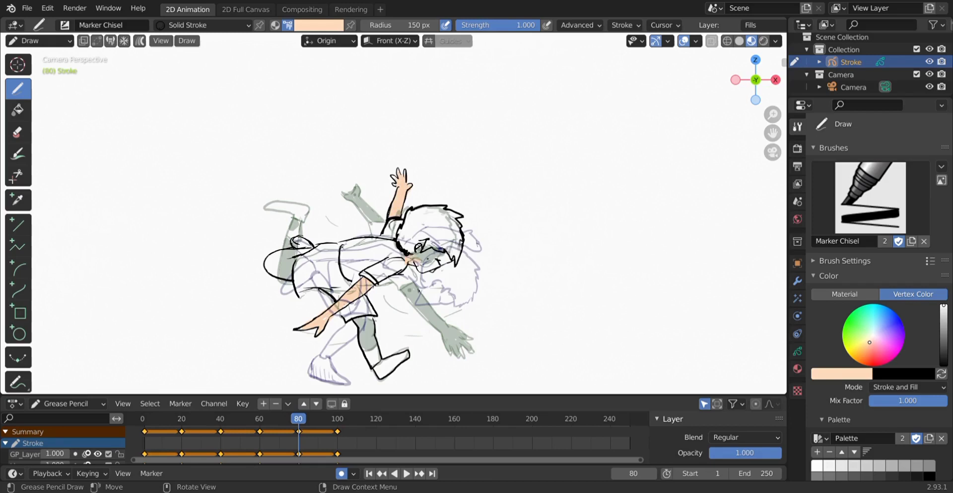
drag(422, 254, 442, 264)
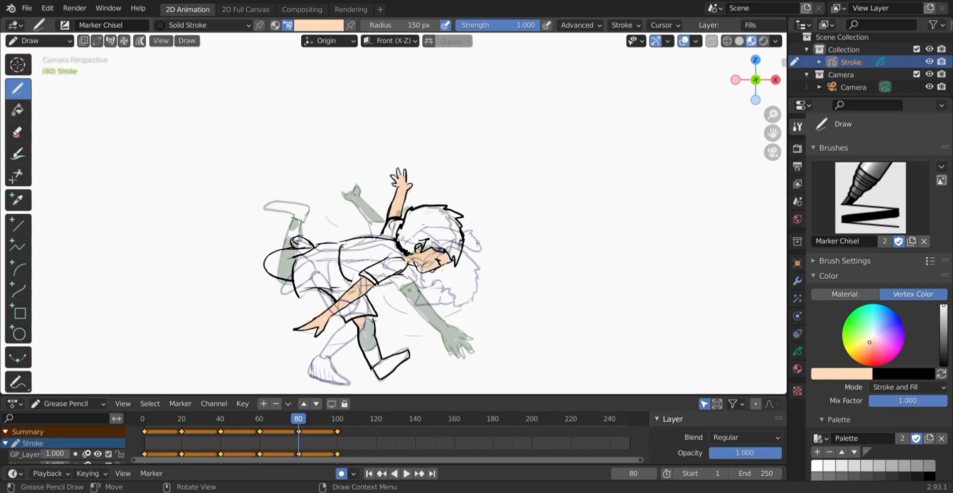
drag(371, 319, 370, 337)
key(ctrl+z)
drag(372, 347, 367, 324)
drag(294, 255, 271, 268)
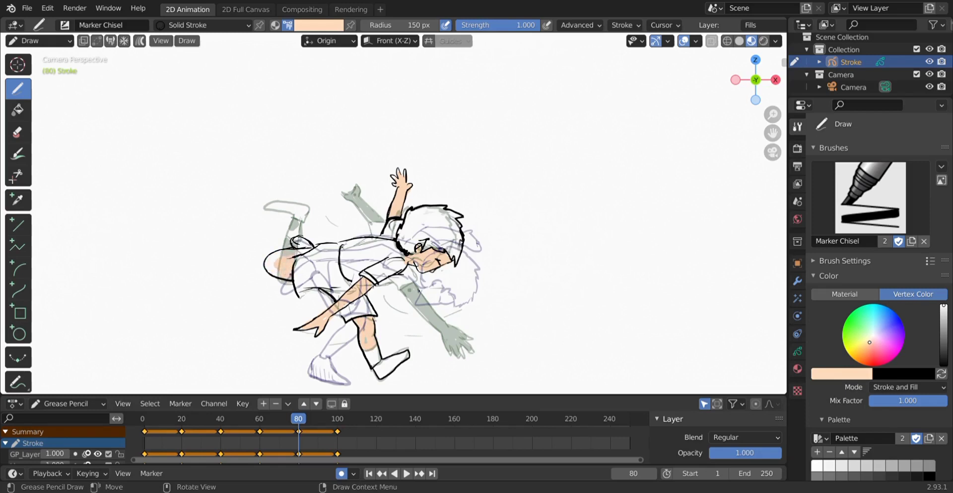
drag(272, 269, 275, 274)
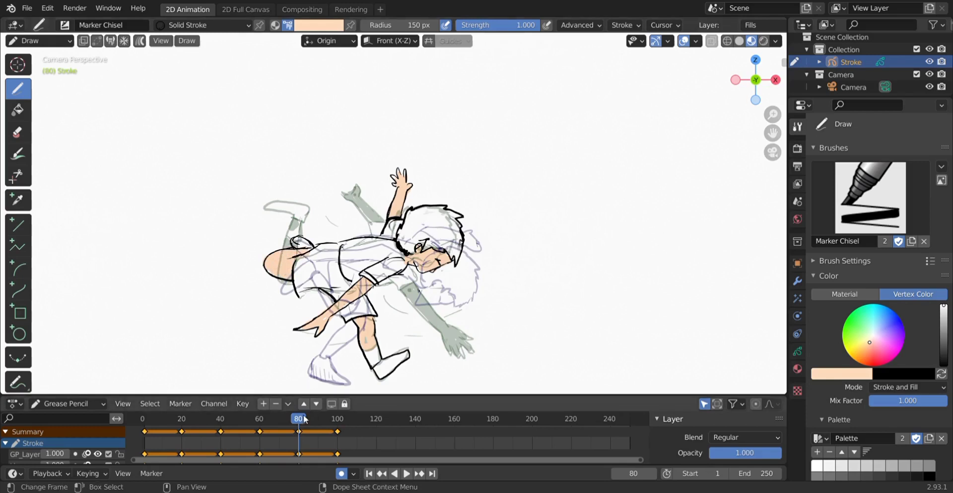
drag(303, 418, 338, 427)
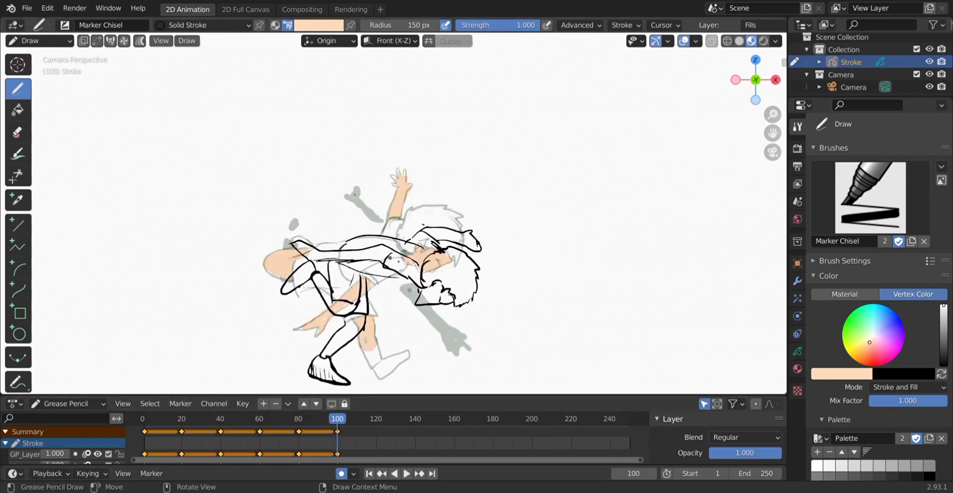
- Paint peach on the frame-100 arm, lower leg, thigh and face, then replay from frame 1
mouse_move(393, 255)
mouse_down()
mouse_move(312, 253)
mouse_move(379, 259)
mouse_up()
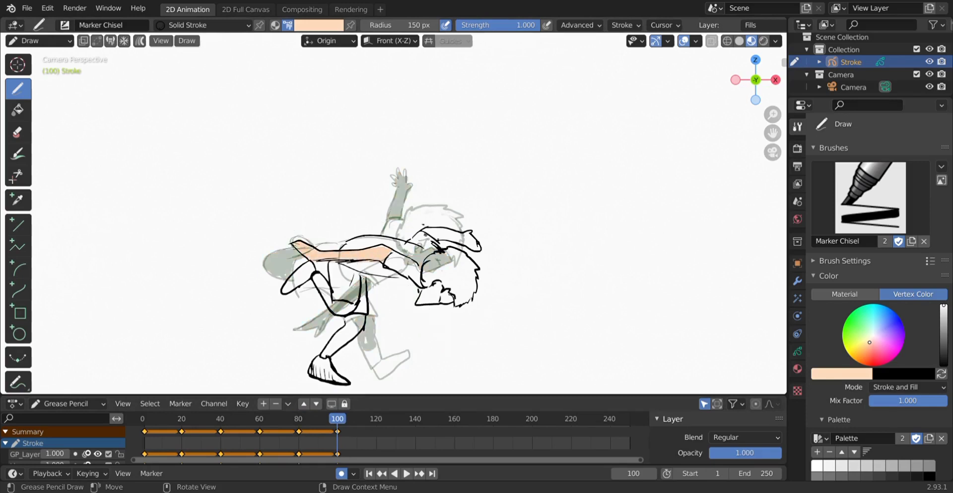
drag(432, 231, 465, 239)
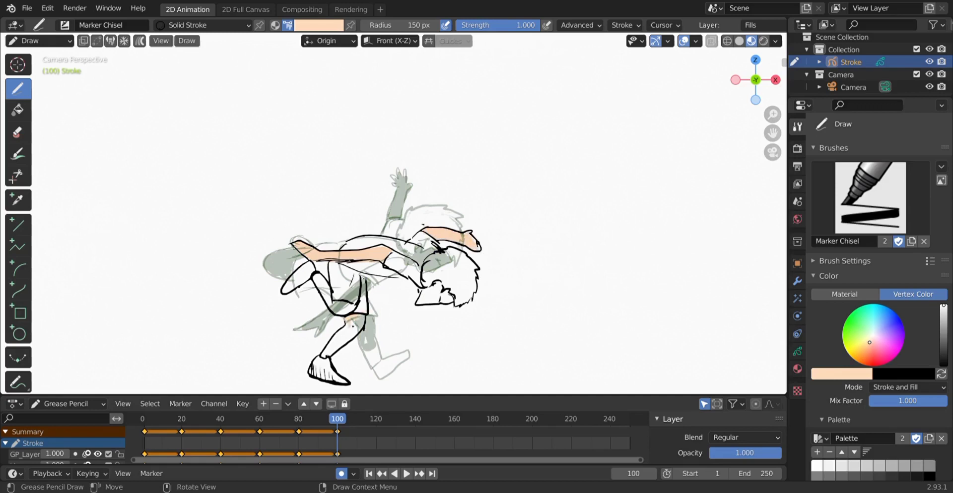
mouse_move(353, 327)
mouse_down()
mouse_move(330, 353)
mouse_move(359, 323)
mouse_move(351, 332)
mouse_up()
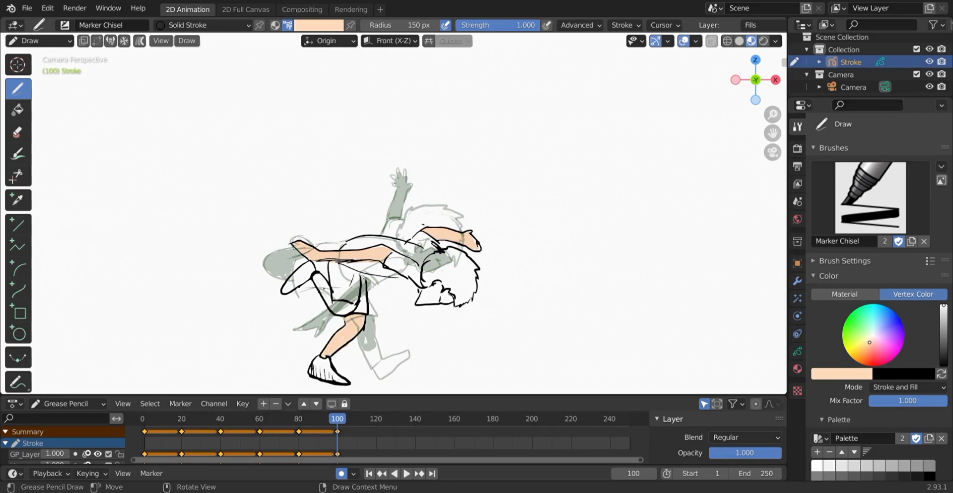
mouse_move(327, 300)
mouse_down()
mouse_move(323, 284)
mouse_move(346, 312)
mouse_up()
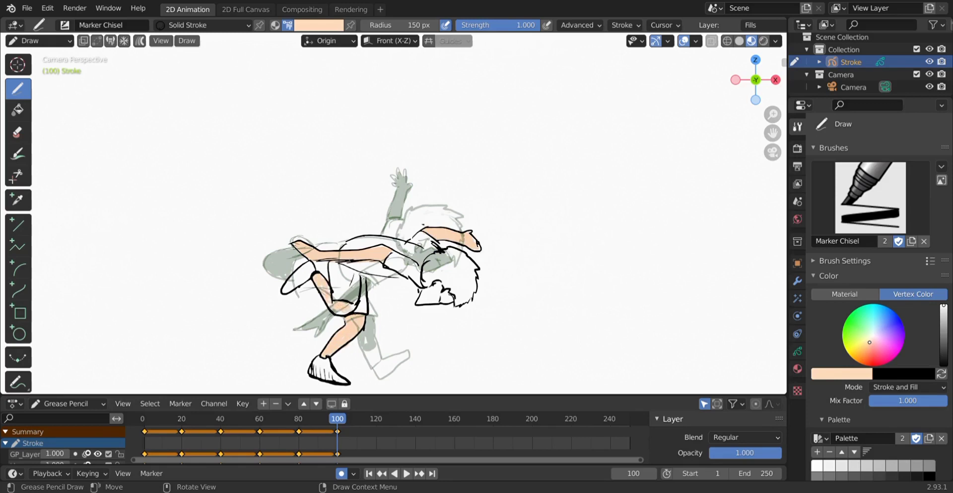
mouse_move(420, 298)
mouse_down()
mouse_move(430, 290)
mouse_move(444, 299)
mouse_up()
key(space)
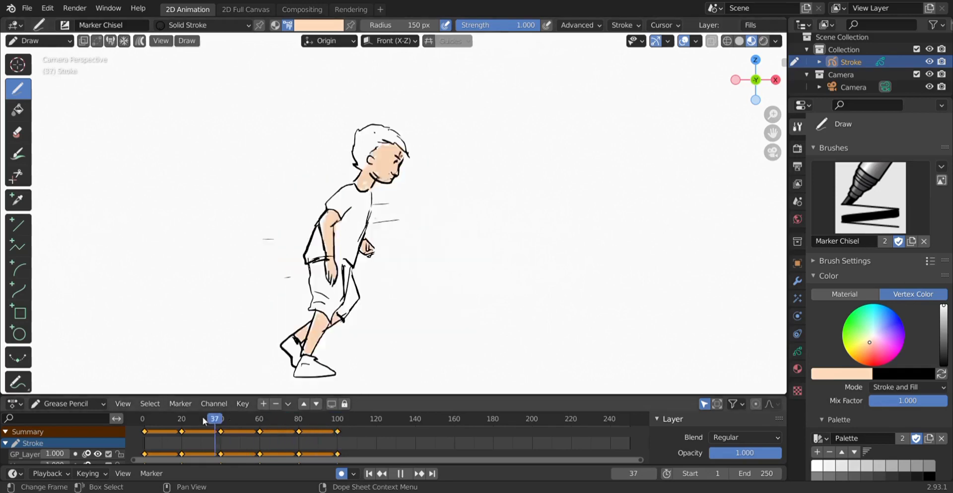
drag(144, 447, 146, 447)
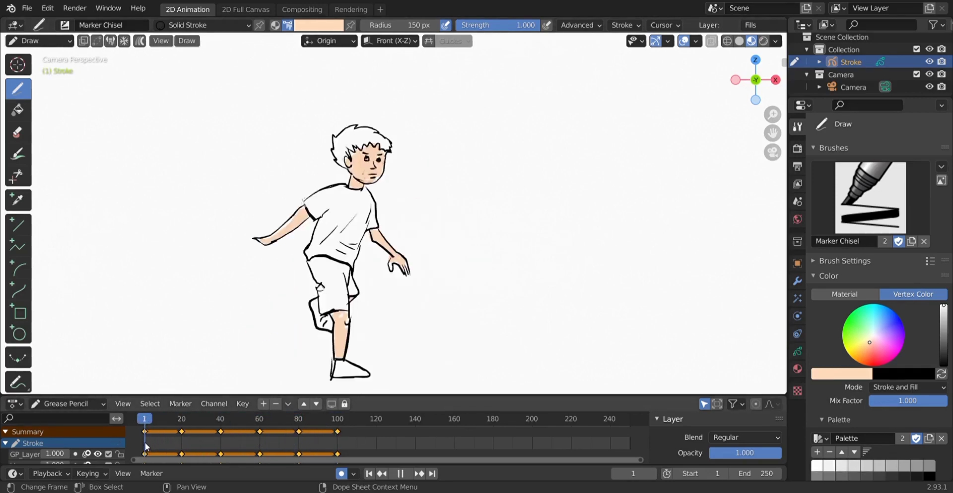
- Choose light blue from the palette and paint the shirt on the first drawing
key(space)
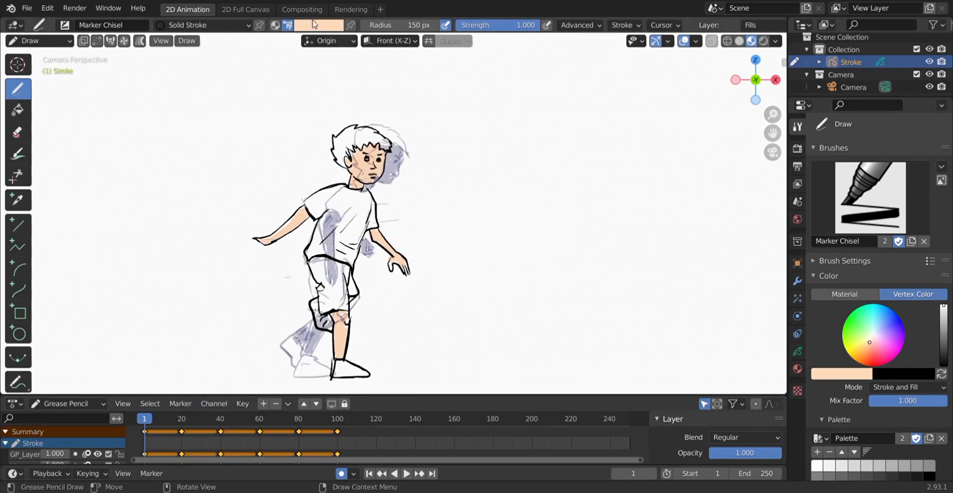
click(314, 25)
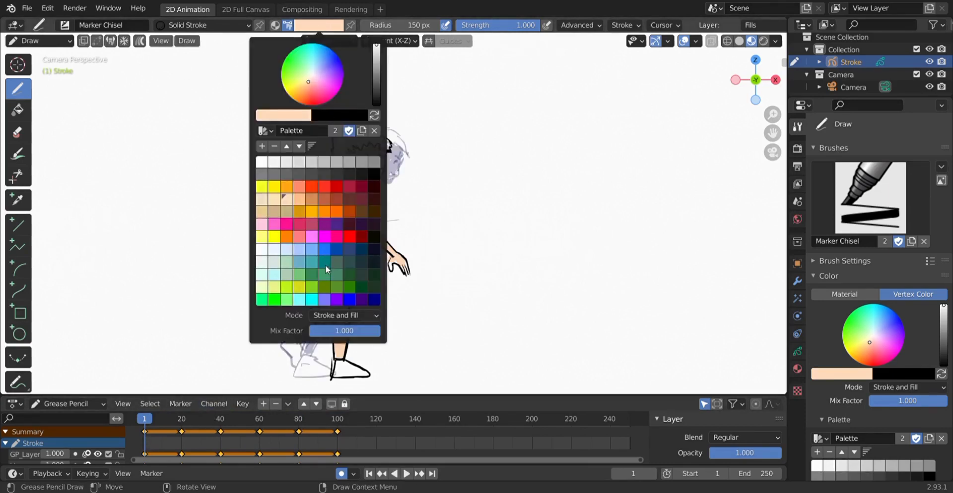
click(329, 249)
click(312, 250)
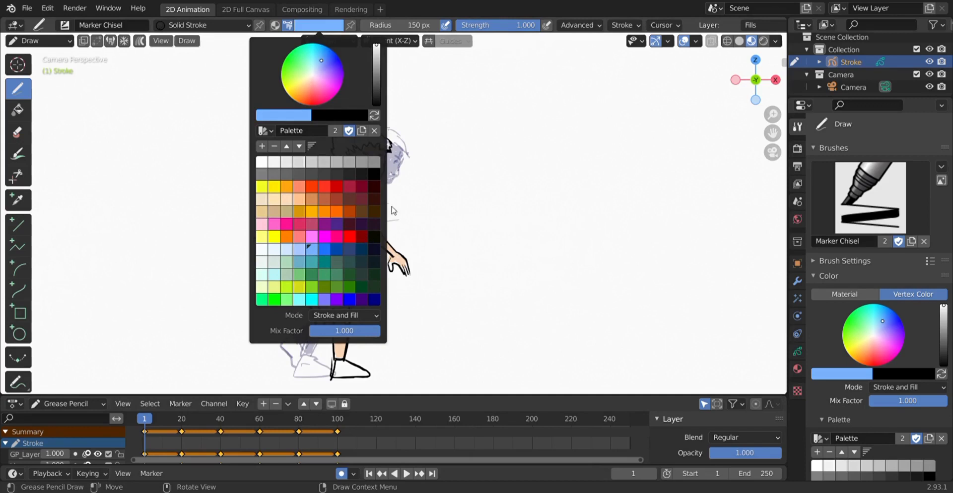
mouse_move(315, 211)
mouse_down()
mouse_move(327, 198)
mouse_move(310, 258)
mouse_move(348, 204)
mouse_move(353, 263)
mouse_move(368, 201)
mouse_move(317, 191)
mouse_move(360, 199)
mouse_move(353, 221)
mouse_move(370, 230)
mouse_up()
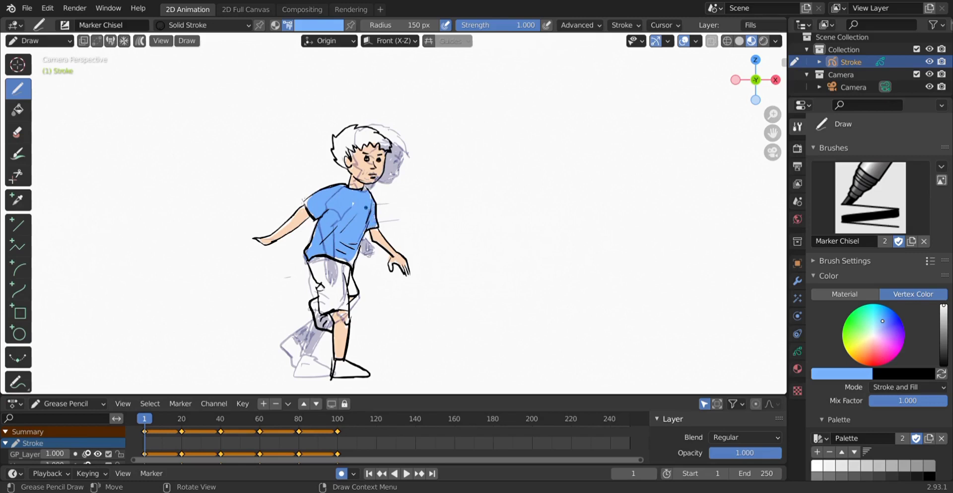
- Fill the whole shirt light blue on the frame-40 drawing
drag(154, 419, 182, 419)
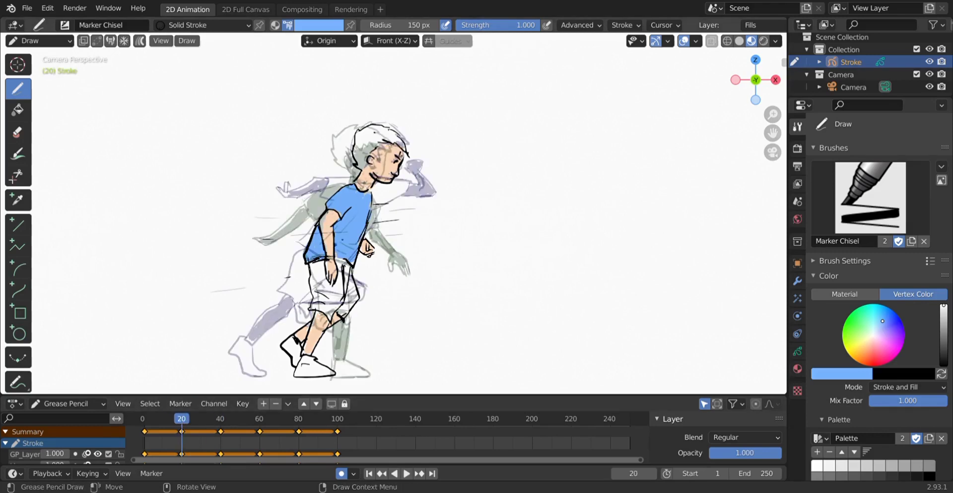
click(224, 449)
key(space)
key(space)
key(Down)
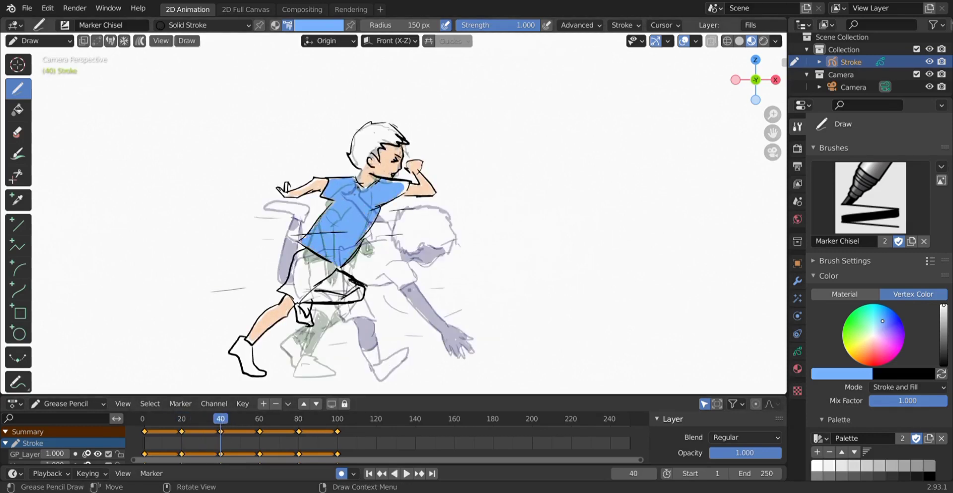
drag(374, 191, 354, 230)
key(Right)
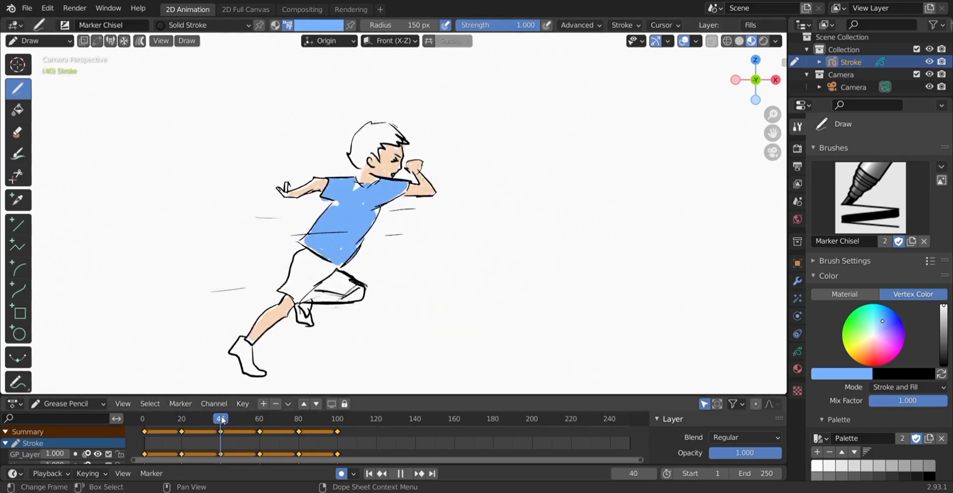
key(Left)
- Paint the shirt blue at frames 60 and 100, then replay the run
drag(220, 419, 260, 419)
drag(357, 268, 377, 233)
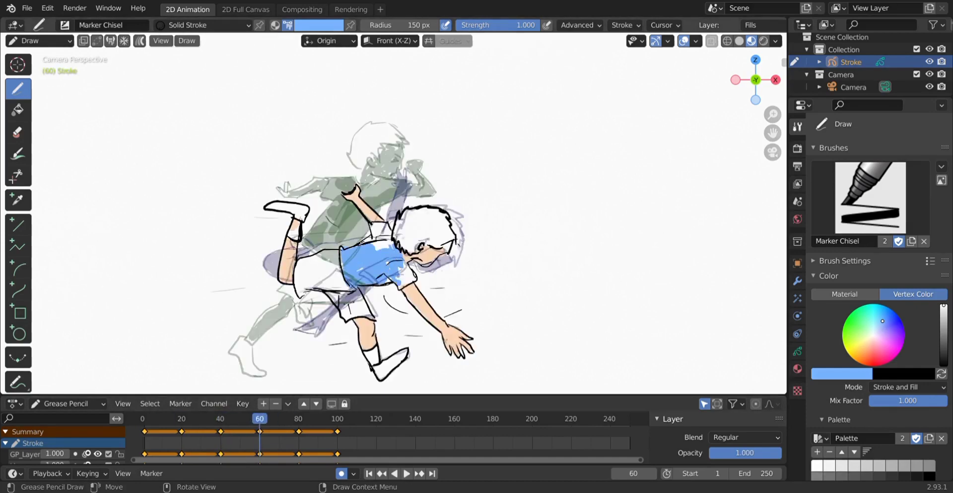
mouse_move(259, 420)
mouse_down()
mouse_move(269, 429)
mouse_move(299, 420)
mouse_up()
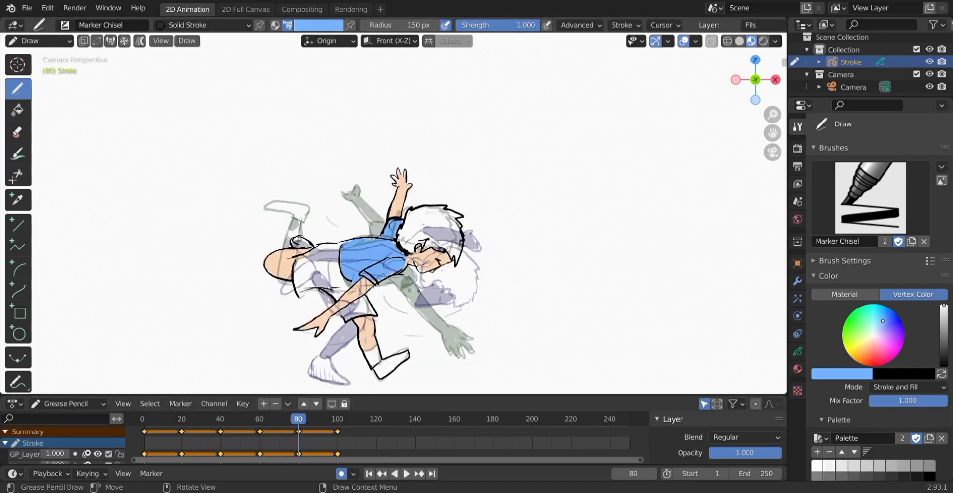
key(Up)
mouse_move(348, 271)
mouse_down()
mouse_move(415, 259)
mouse_move(392, 249)
mouse_move(432, 236)
mouse_up()
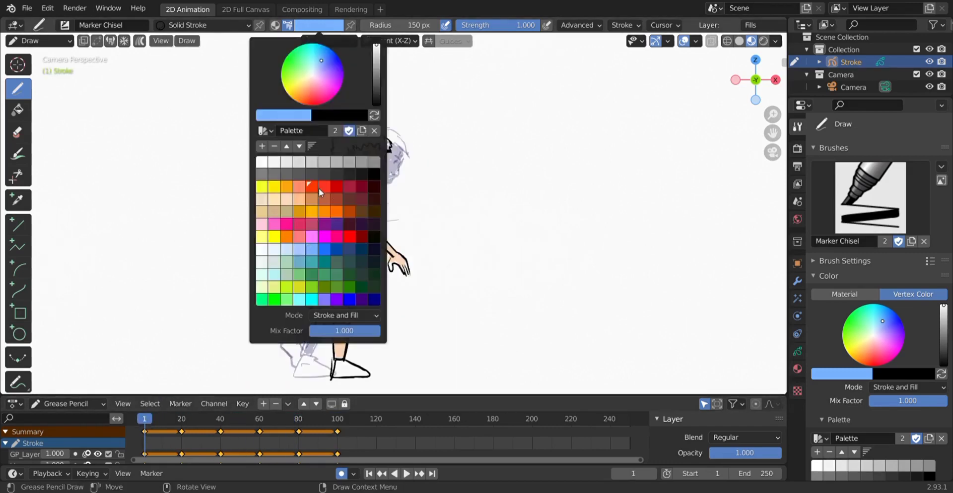
key(shift+Left)
key(space)
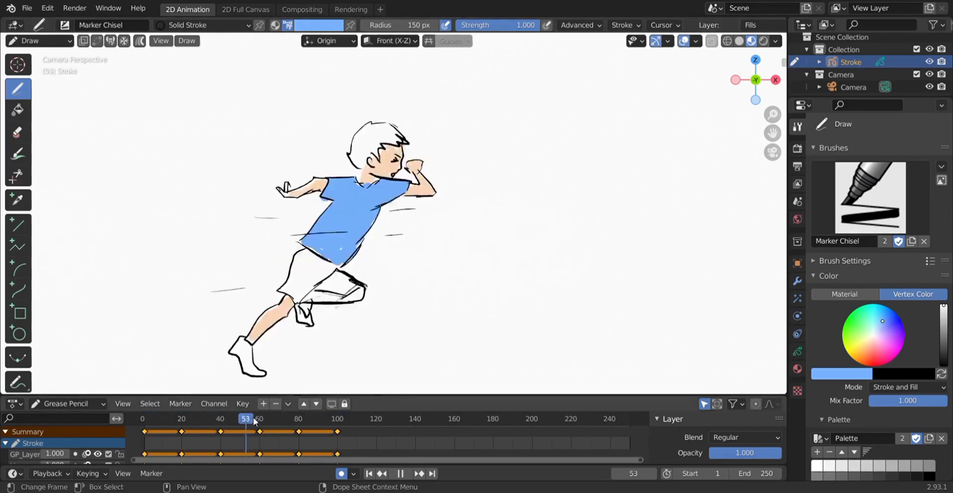
mouse_move(272, 431)
mouse_down()
mouse_move(293, 433)
mouse_move(145, 424)
mouse_up()
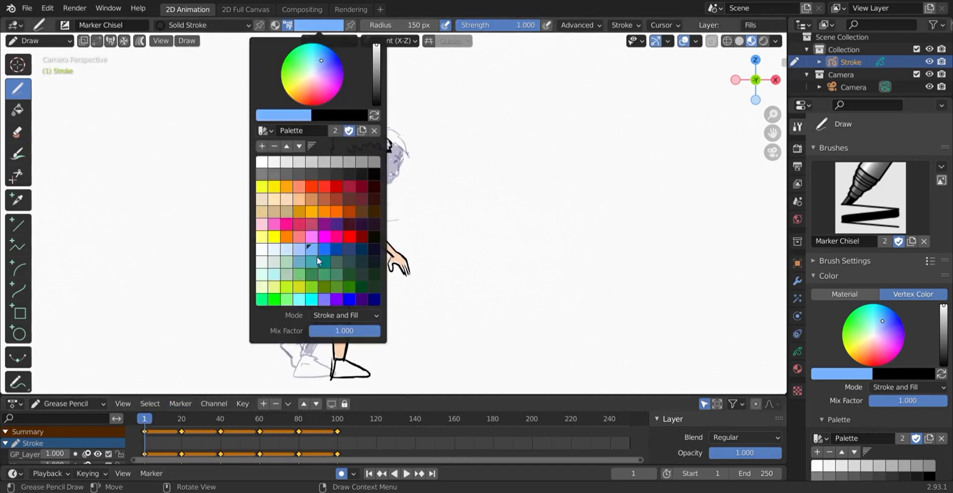
- Try red for the hair, undo, then paint the hair yellow-orange on the first drawing
click(324, 189)
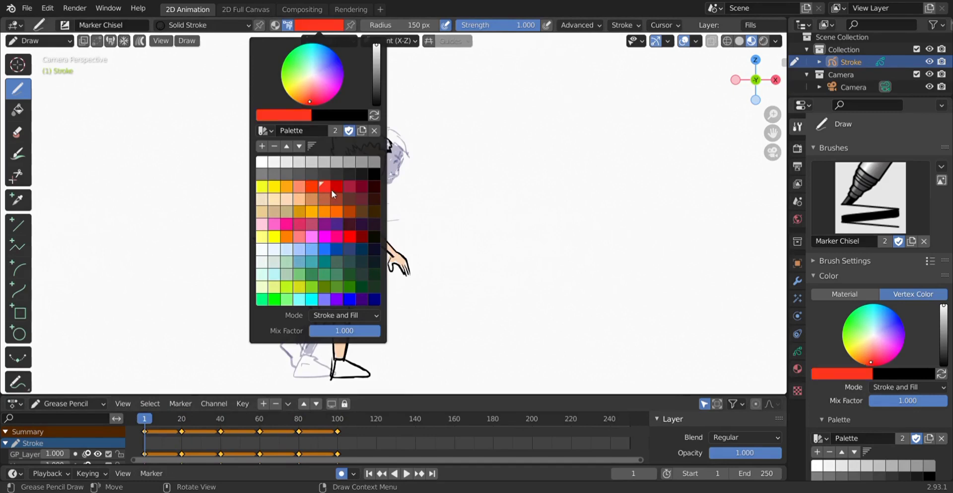
click(332, 190)
click(348, 212)
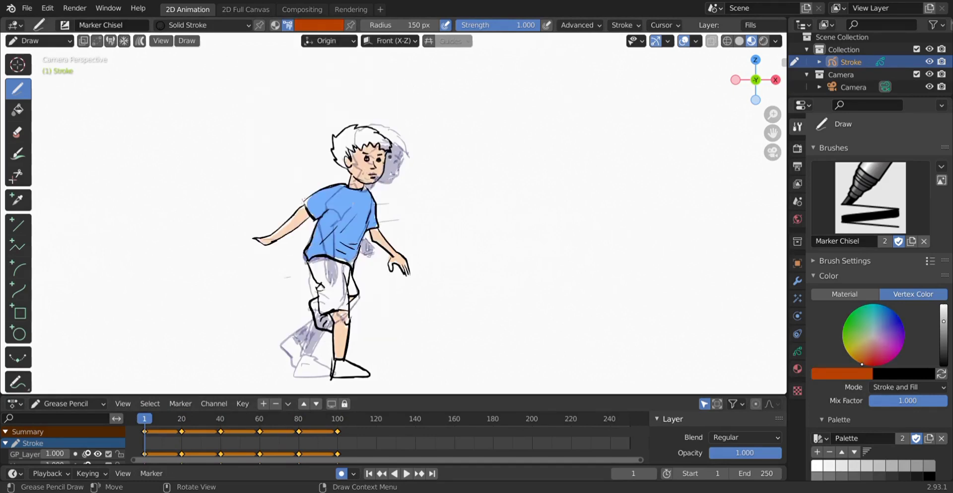
drag(342, 145, 363, 133)
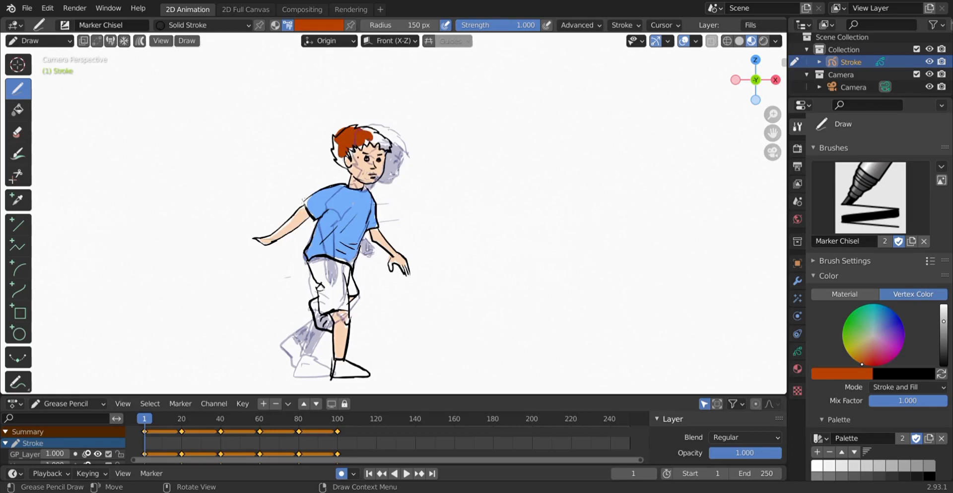
key(ctrl+z)
click(324, 24)
click(312, 211)
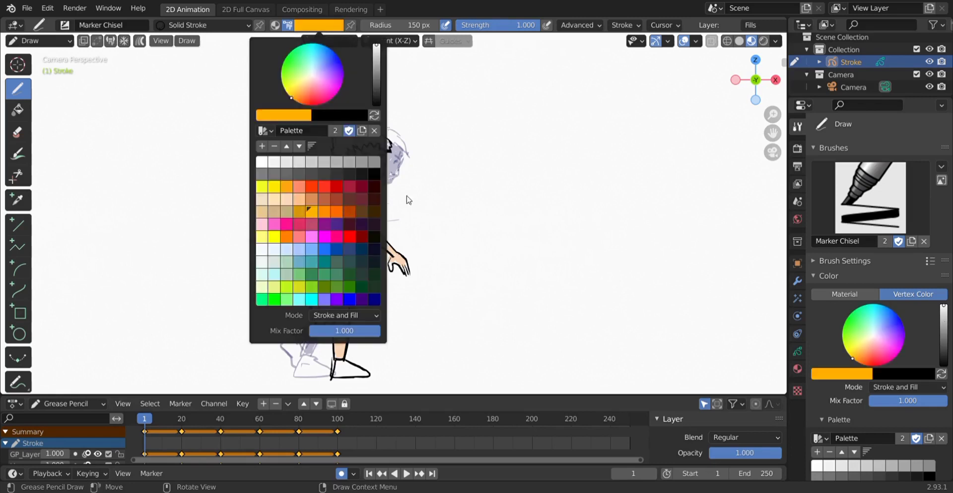
drag(342, 144, 368, 135)
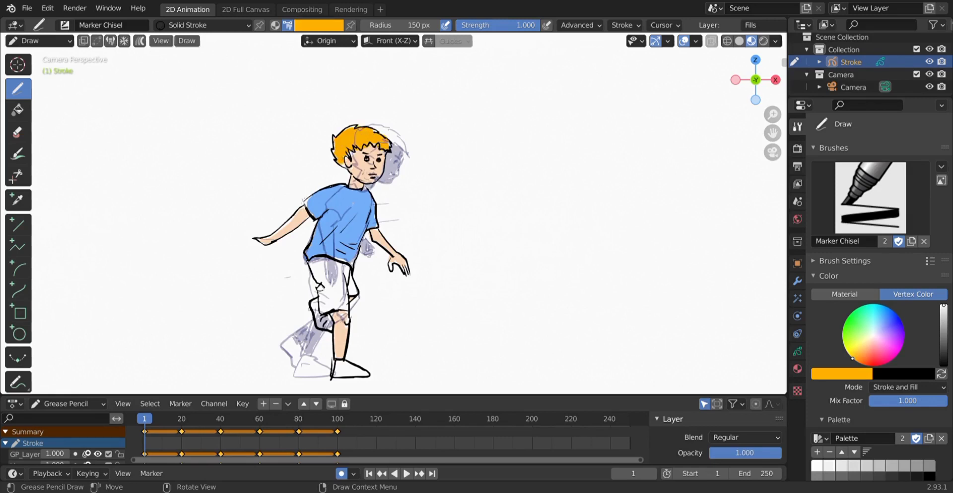
- Paint the hair orange on another pose and replay the animation
key(space)
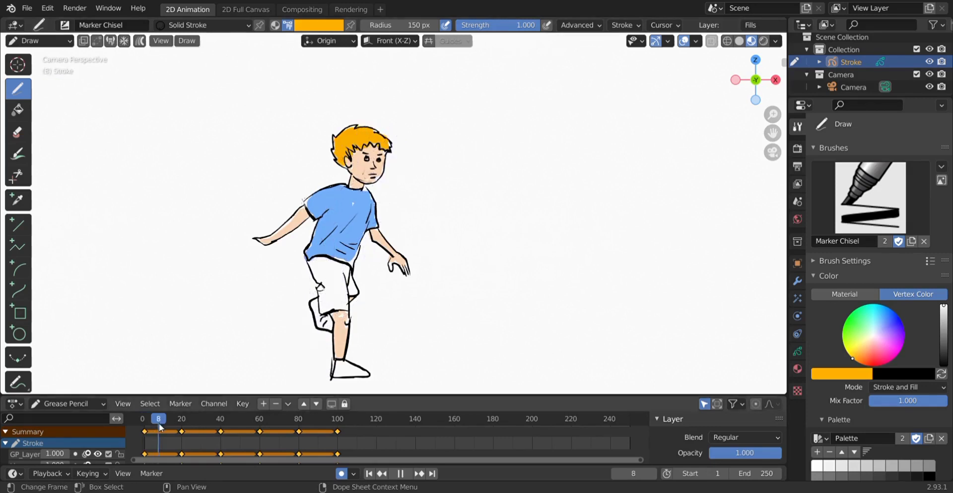
key(space)
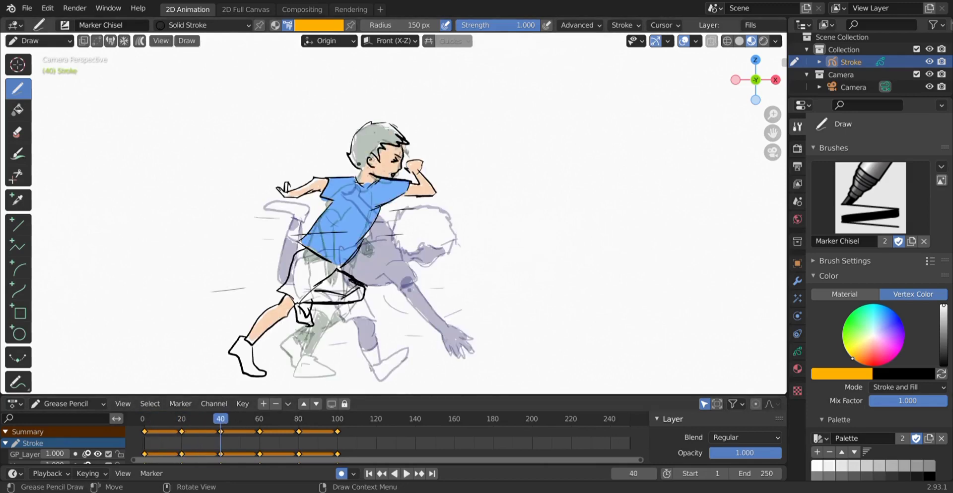
drag(414, 240, 449, 233)
key(space)
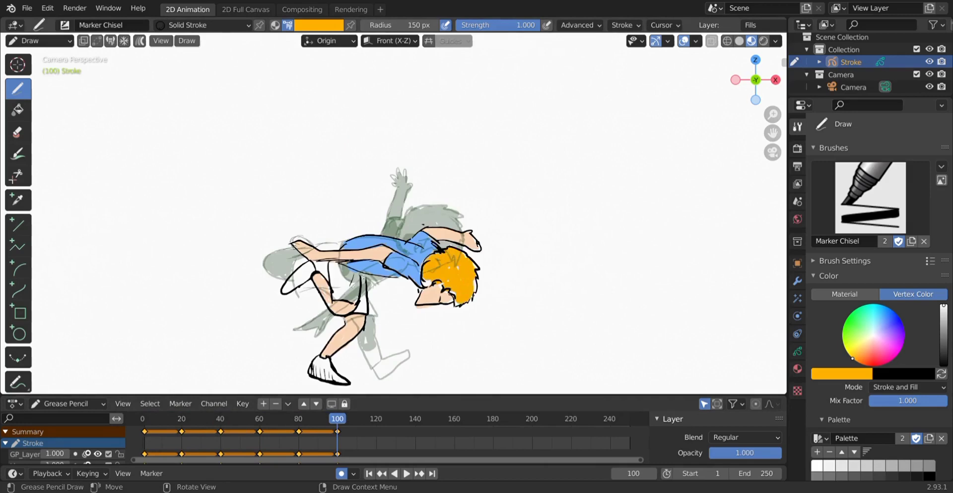
- Pick red from the palette and paint the raised shoe on the first drawing
drag(313, 303, 330, 328)
drag(332, 359, 367, 377)
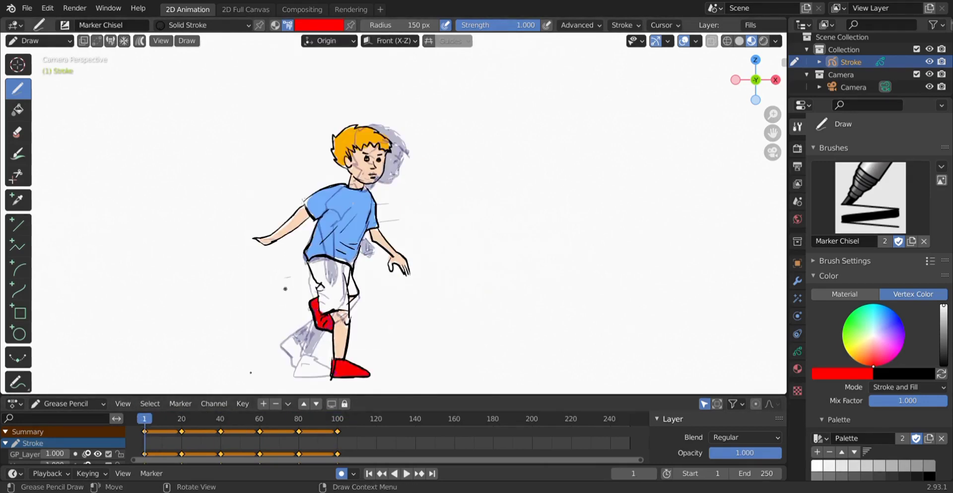
key(space)
mouse_move(217, 431)
mouse_down()
mouse_move(292, 432)
mouse_move(147, 426)
mouse_up()
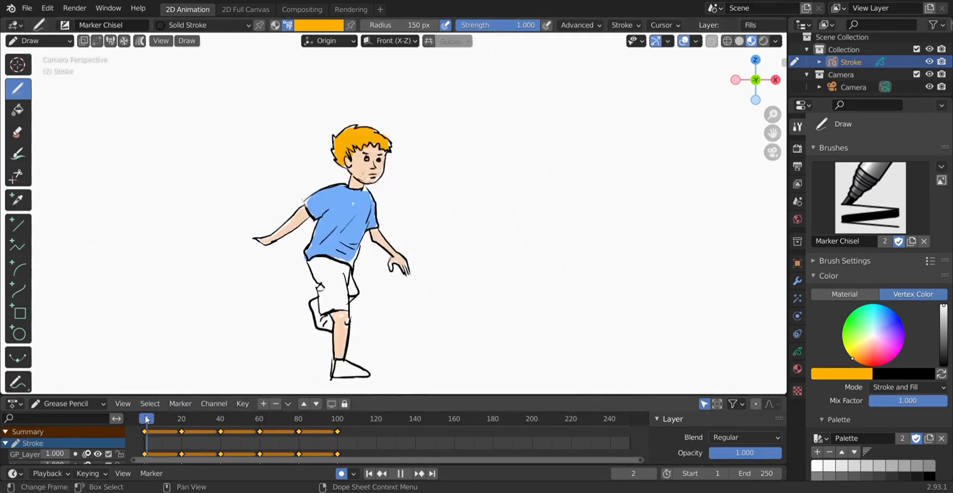
key(Escape)
click(320, 25)
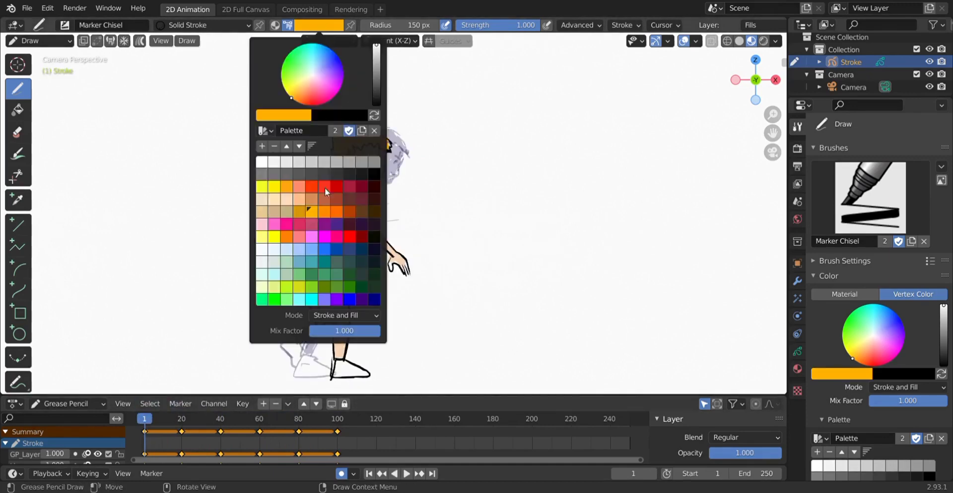
click(347, 237)
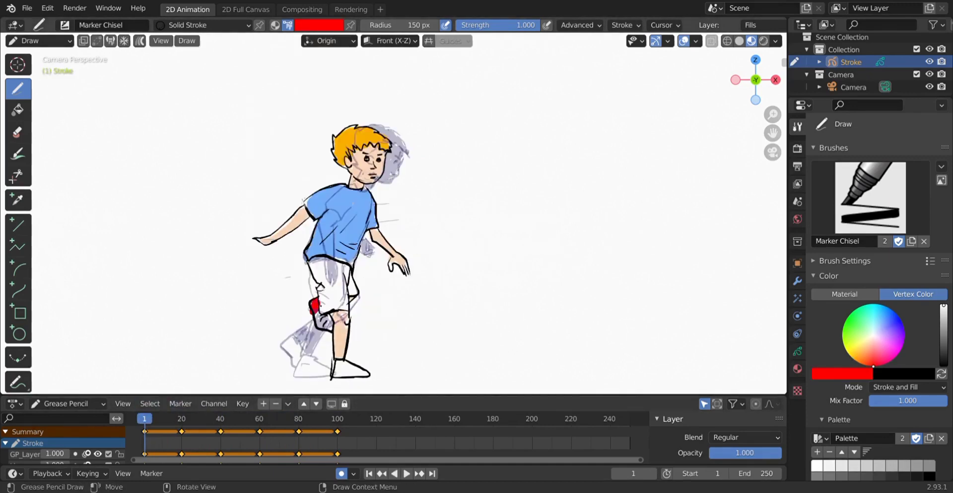
key(ctrl+z)
drag(314, 304, 317, 318)
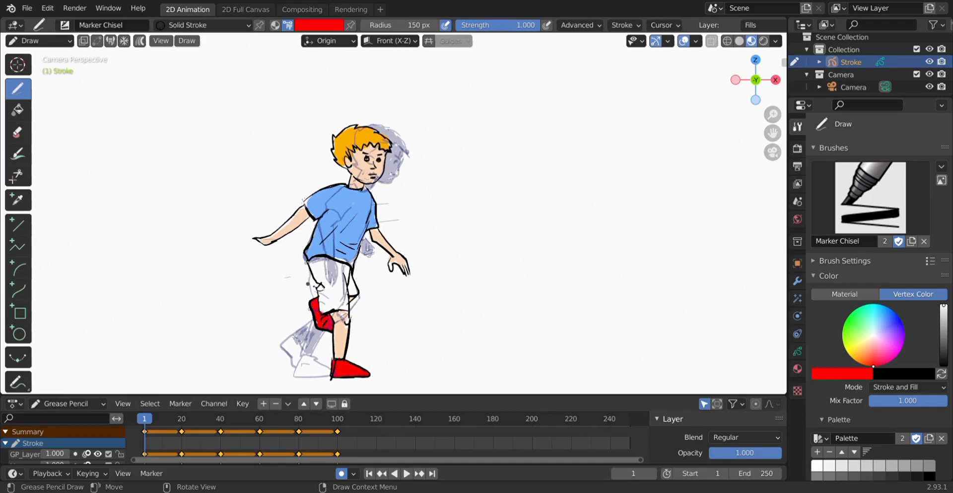
- Paint both shoes red on the frame-20 and frame-40 drawings
click(185, 421)
drag(296, 367, 333, 374)
drag(283, 343, 302, 358)
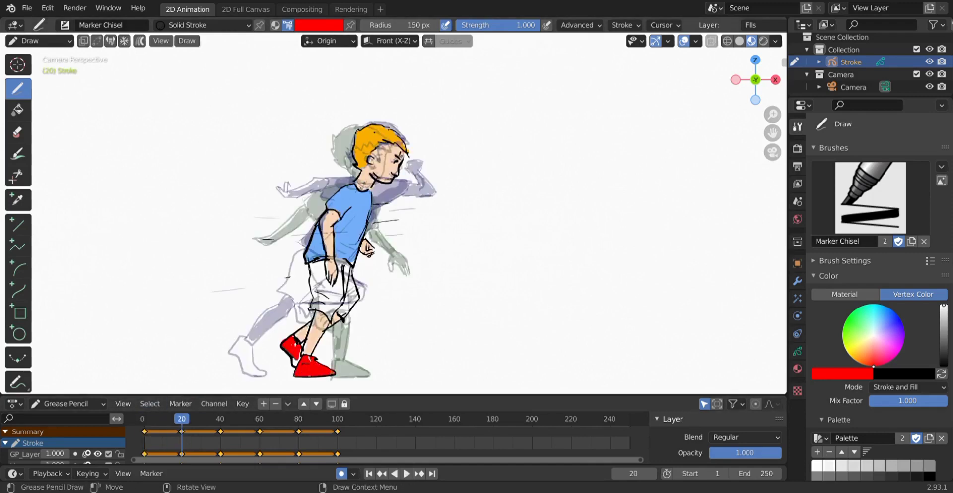
click(220, 419)
drag(233, 343, 251, 368)
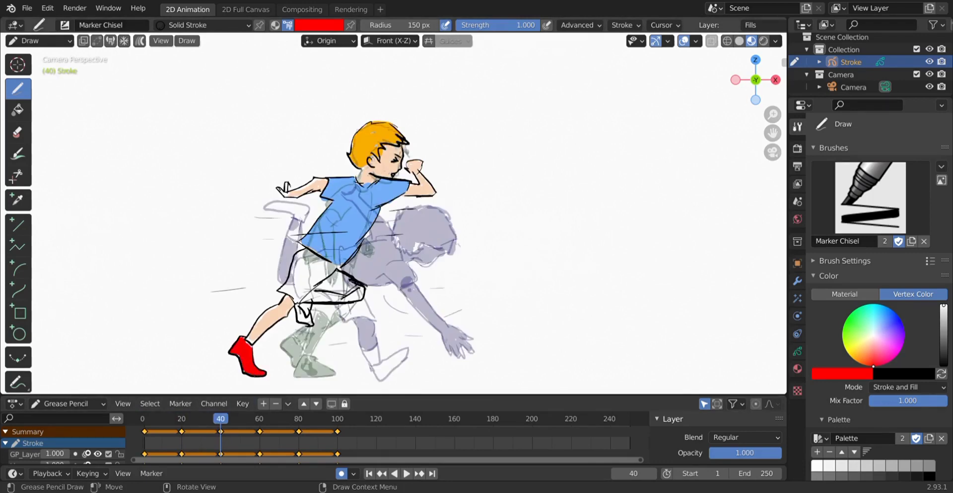
drag(298, 305, 312, 323)
- Paint both shoes red on the frame-60 drawing
drag(252, 432, 261, 432)
drag(265, 204, 311, 221)
drag(375, 379, 406, 349)
key(space)
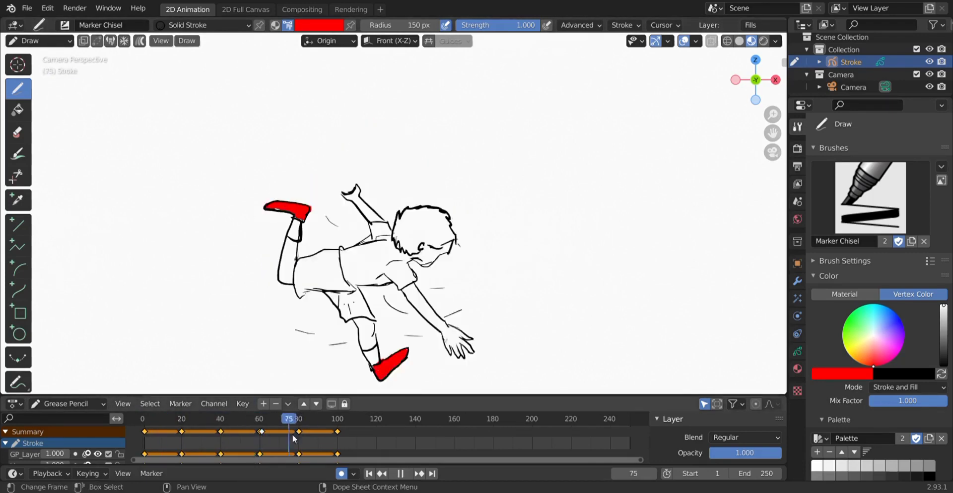
key(Escape)
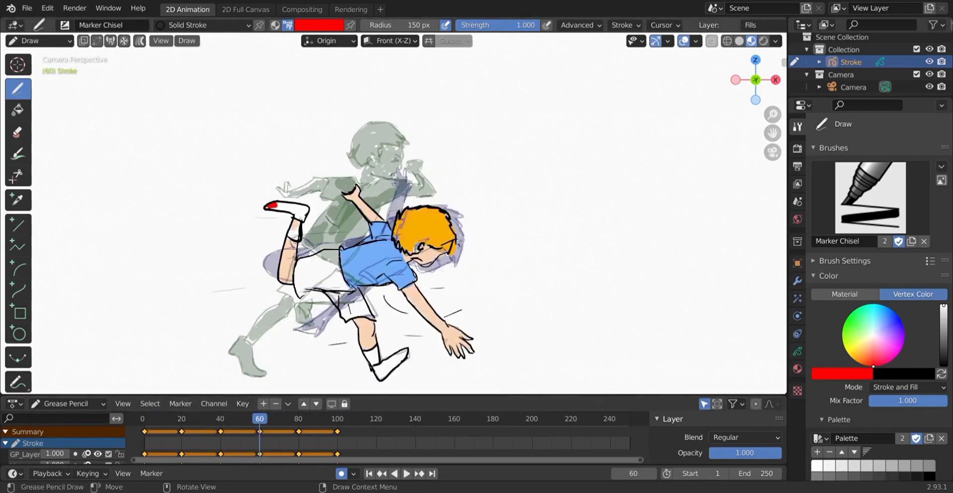
drag(374, 380, 410, 350)
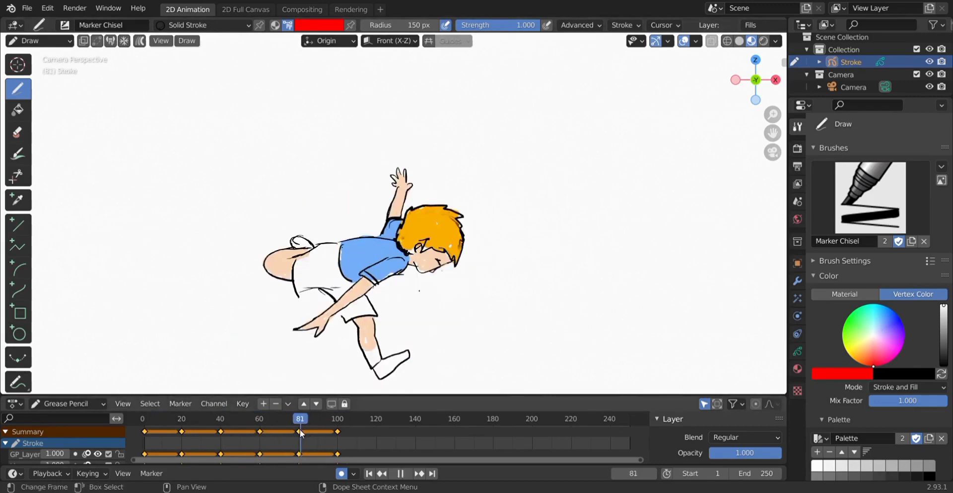
- Paint both shoes red at frames 80 and 100, then replay from the start
click(298, 420)
drag(291, 241, 312, 248)
drag(375, 370, 410, 353)
click(337, 419)
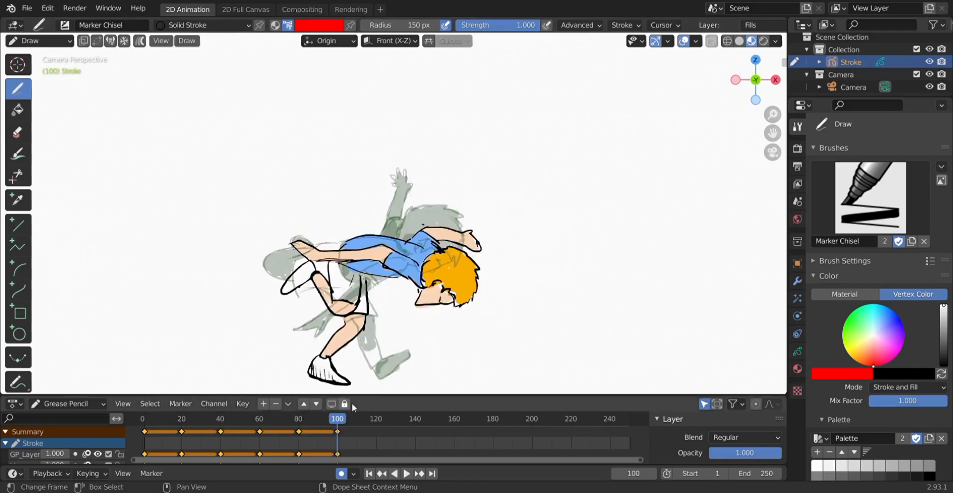
mouse_move(311, 377)
mouse_down()
mouse_move(332, 365)
mouse_move(345, 381)
mouse_up()
drag(308, 268, 287, 288)
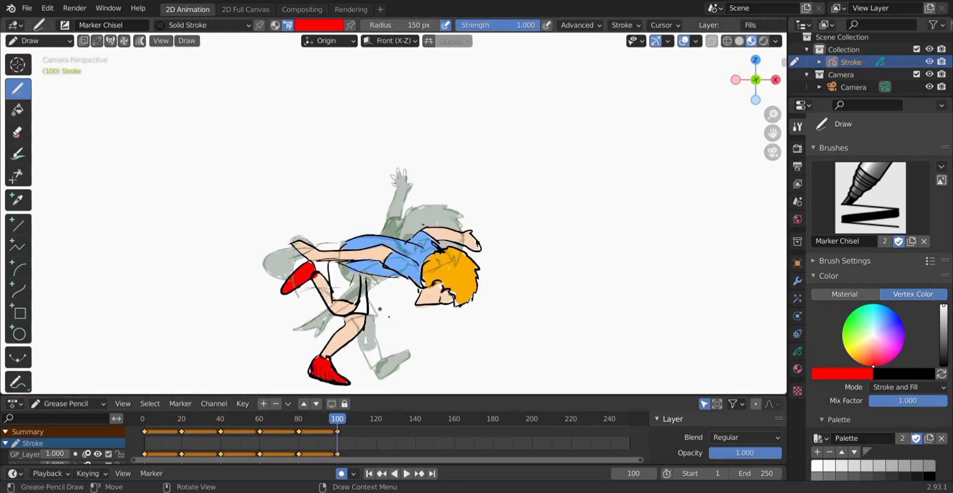
key(space)
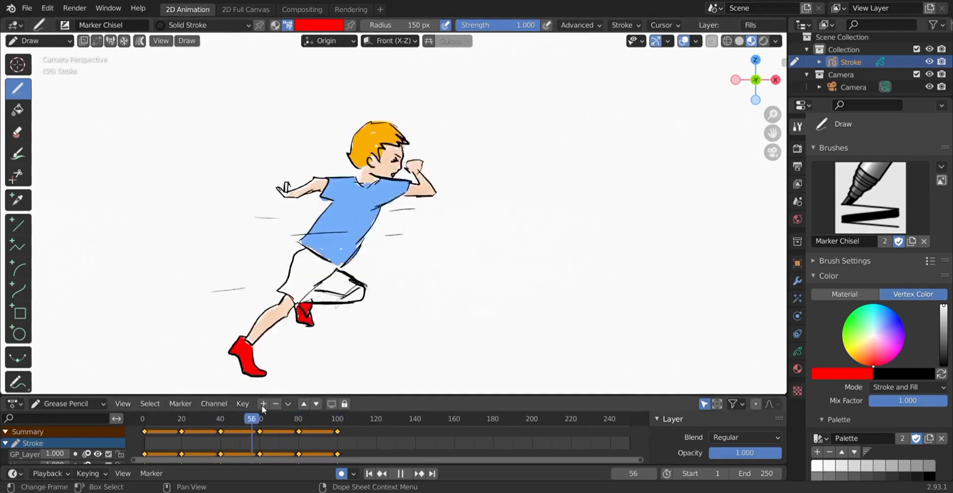
click(300, 419)
key(space)
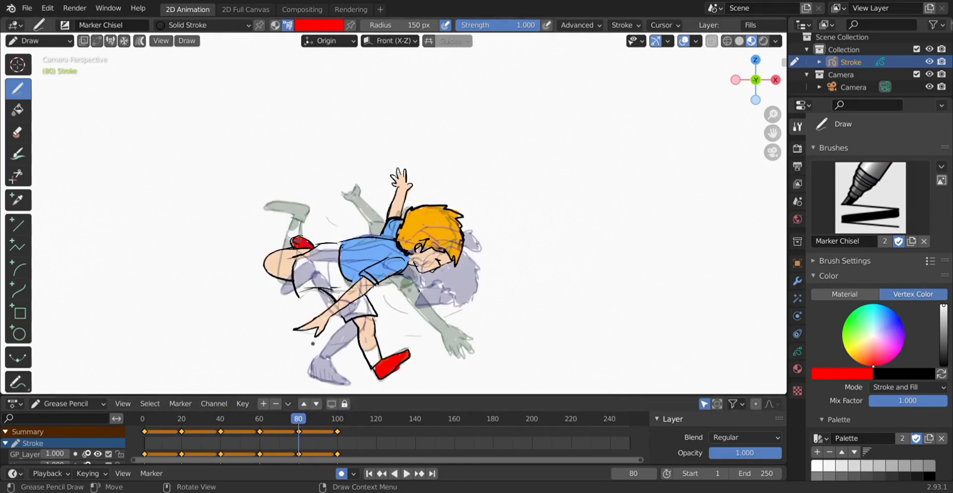
drag(290, 427, 144, 423)
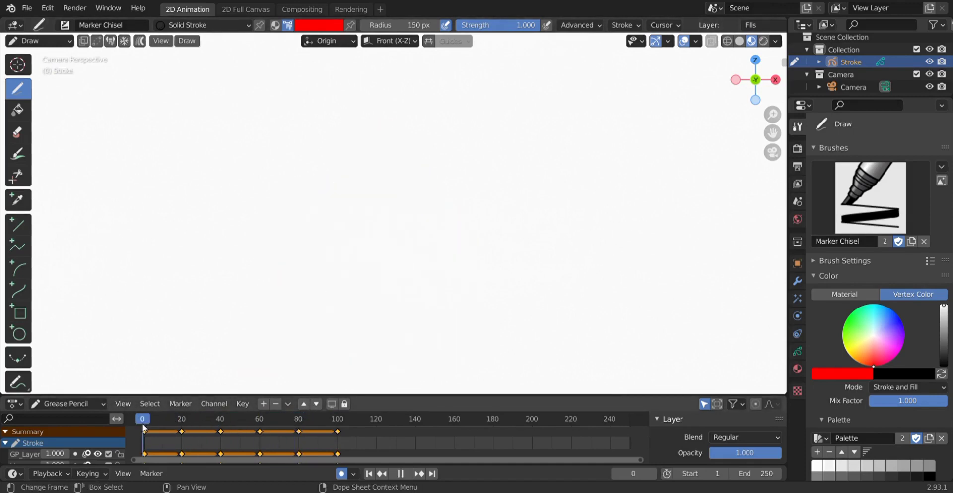
- Choose green and paint the shorts on the frame-1 drawing
click(319, 25)
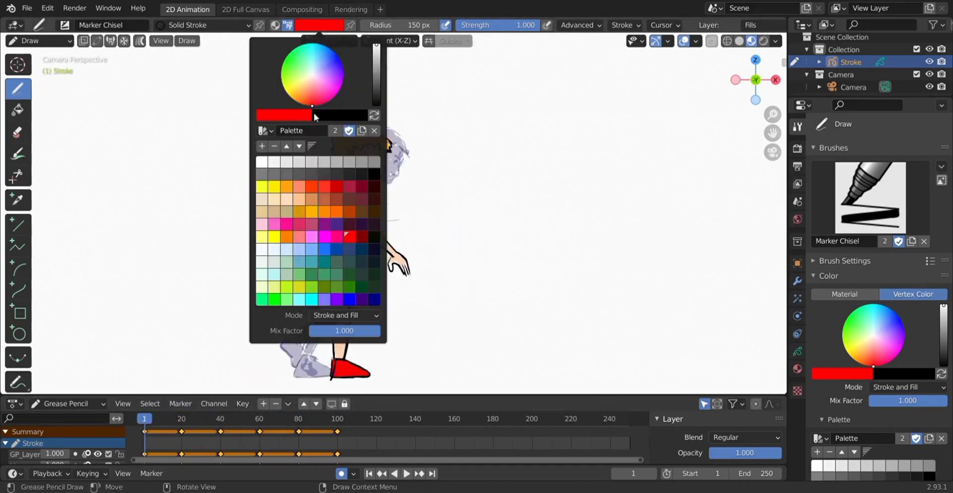
click(337, 291)
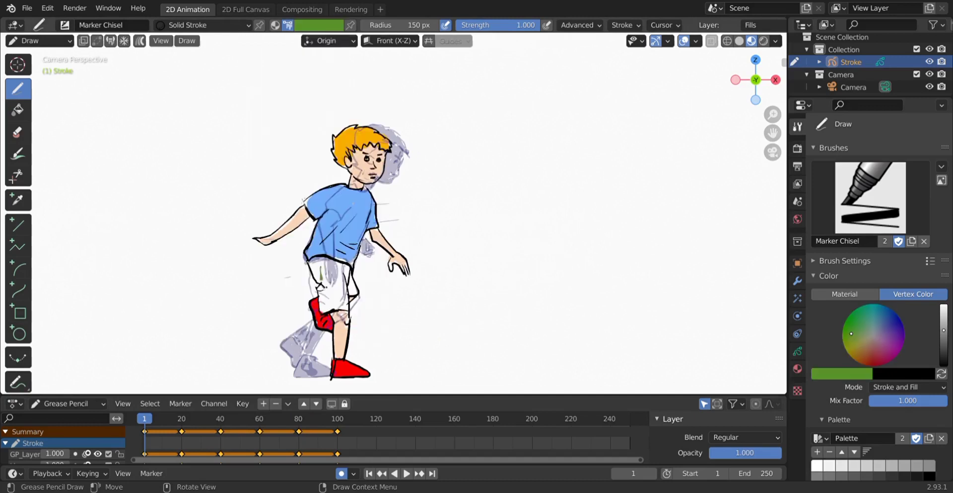
drag(327, 261, 334, 290)
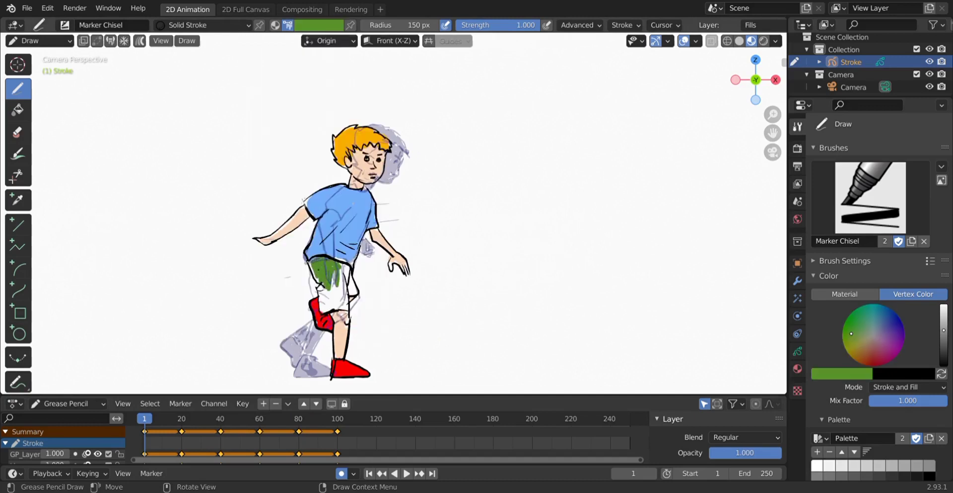
key(ctrl+z)
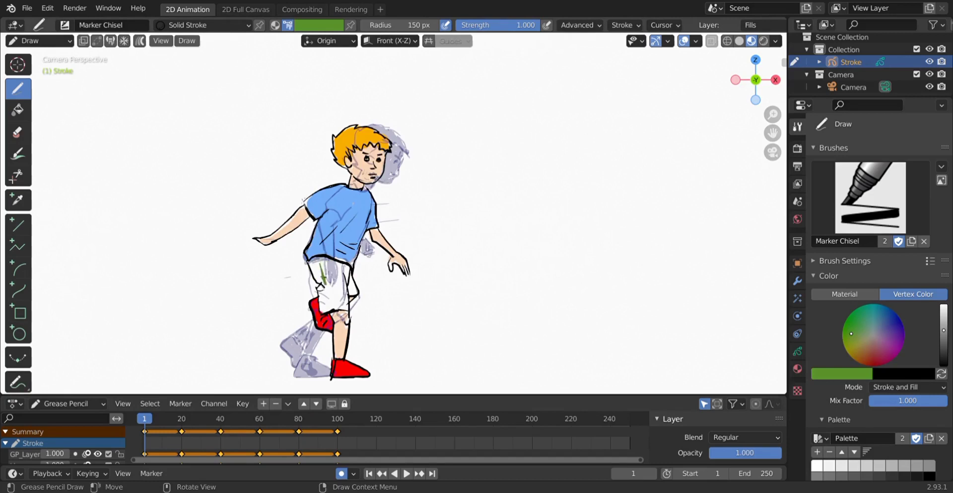
mouse_move(339, 285)
mouse_down()
mouse_move(329, 306)
mouse_move(315, 258)
mouse_up()
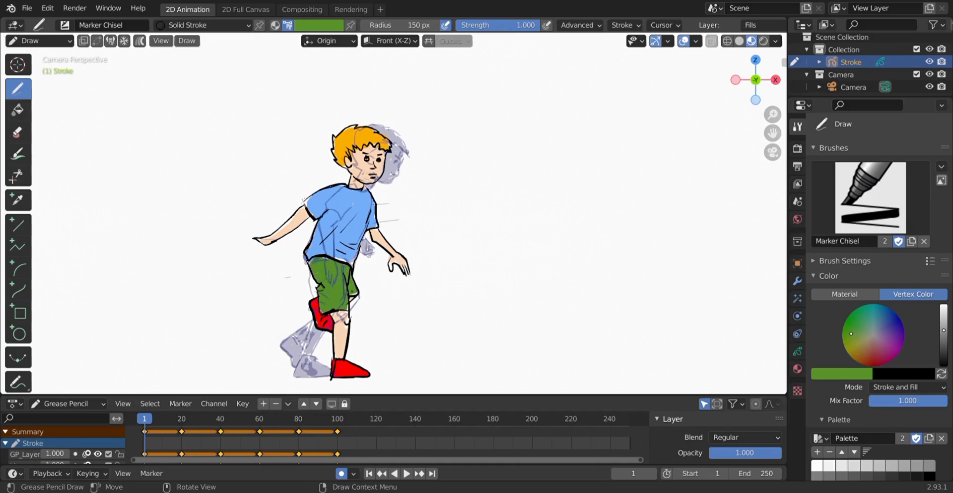
- Paint the shorts green on the frame-20 and frame-40 drawings
key(Up)
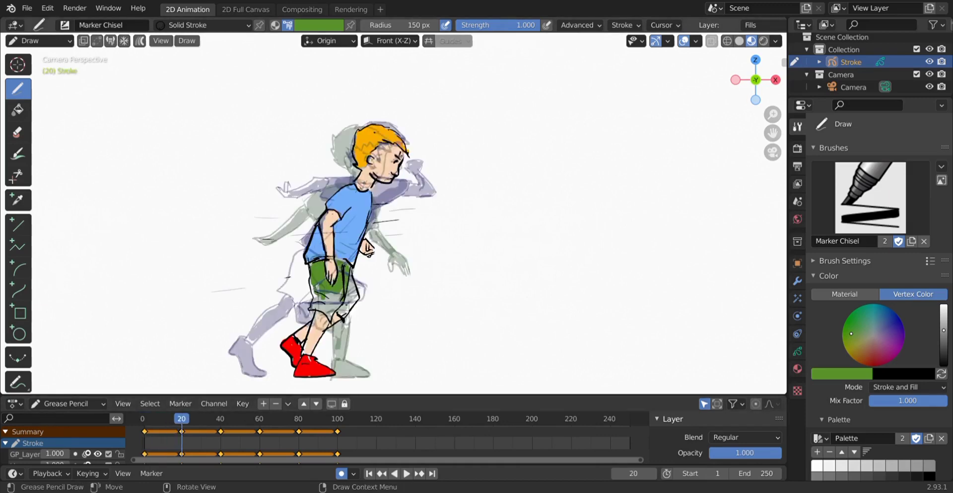
drag(315, 292, 332, 311)
key(Up)
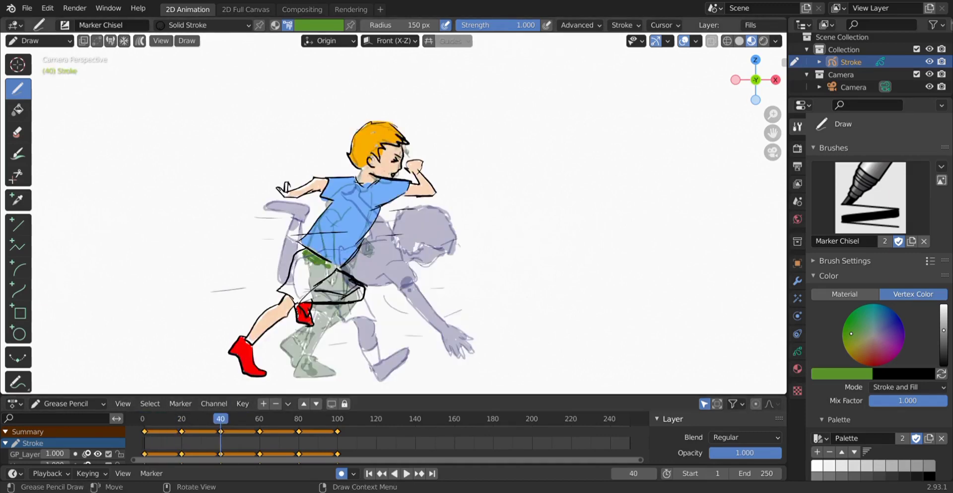
mouse_move(337, 248)
mouse_down()
mouse_move(293, 273)
mouse_move(331, 294)
mouse_up()
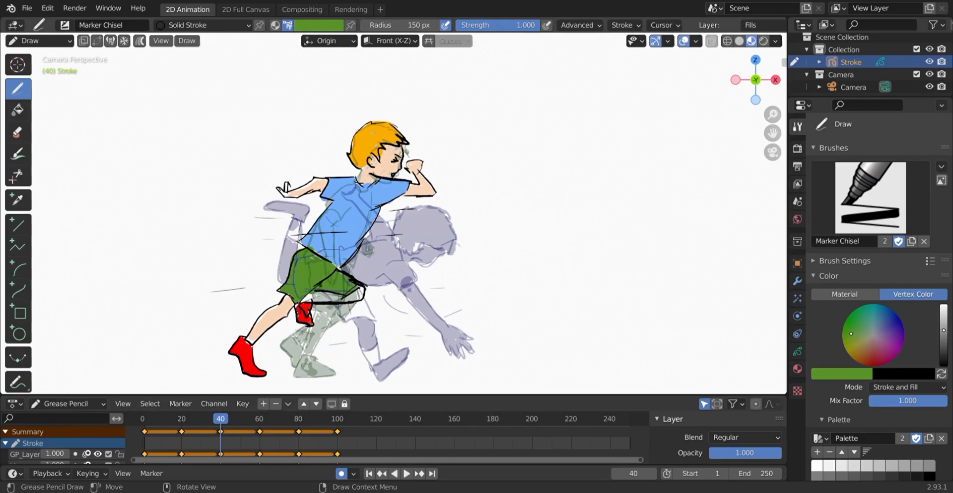
drag(149, 449, 223, 451)
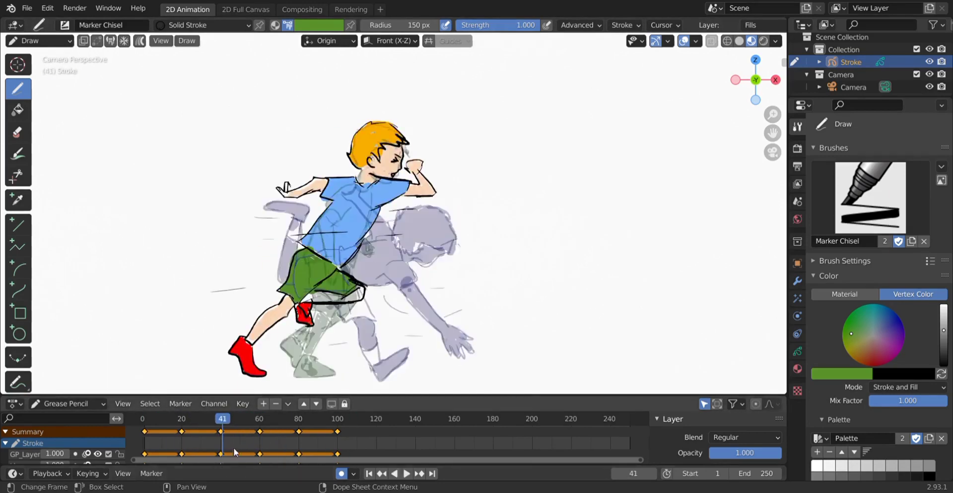
- Paint the shorts green on the frame-60, 80 and 100 drawings
key(Up)
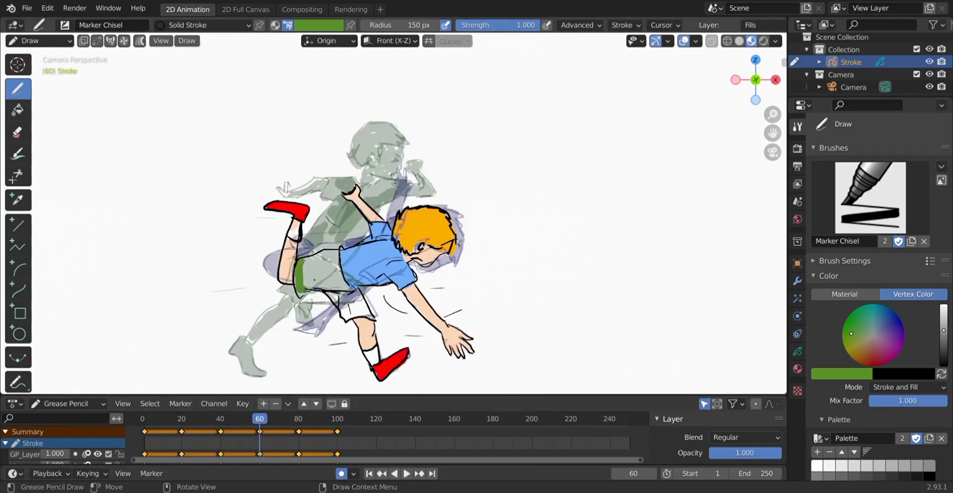
mouse_move(304, 256)
mouse_down()
mouse_move(365, 317)
mouse_move(372, 303)
mouse_up()
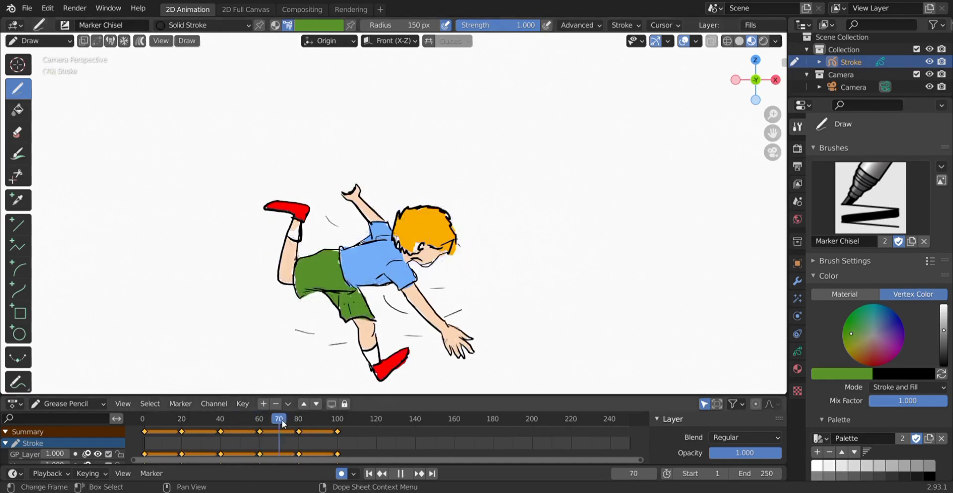
key(Up)
mouse_move(337, 243)
mouse_down()
mouse_move(298, 283)
mouse_move(340, 243)
mouse_move(341, 294)
mouse_up()
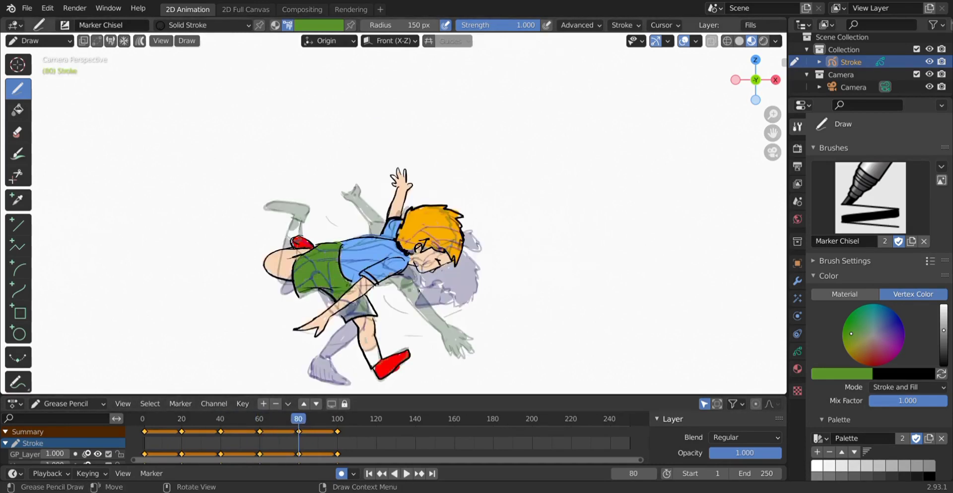
key(ctrl+z)
key(Up)
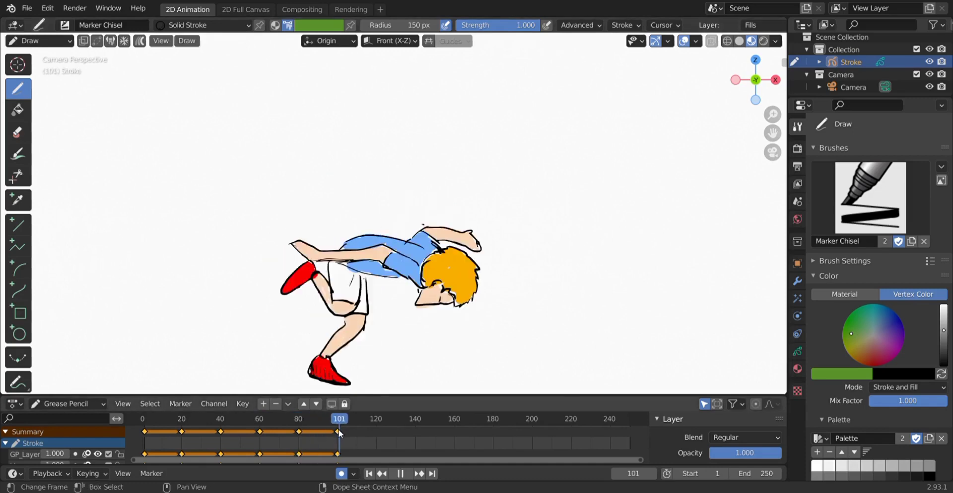
mouse_move(330, 261)
mouse_down()
mouse_move(356, 279)
mouse_move(365, 311)
mouse_up()
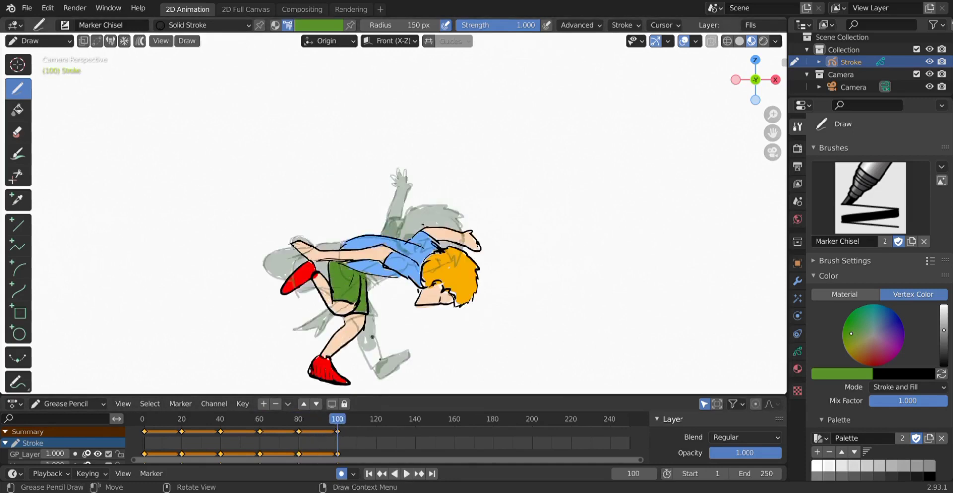
- Replay the coloured run from the start and stop at the frame-40 drawing
drag(328, 437, 144, 435)
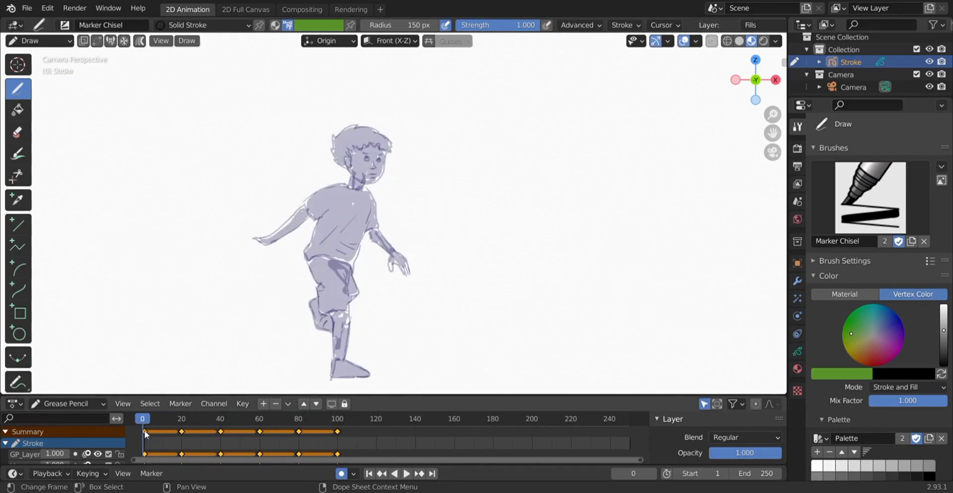
key(space)
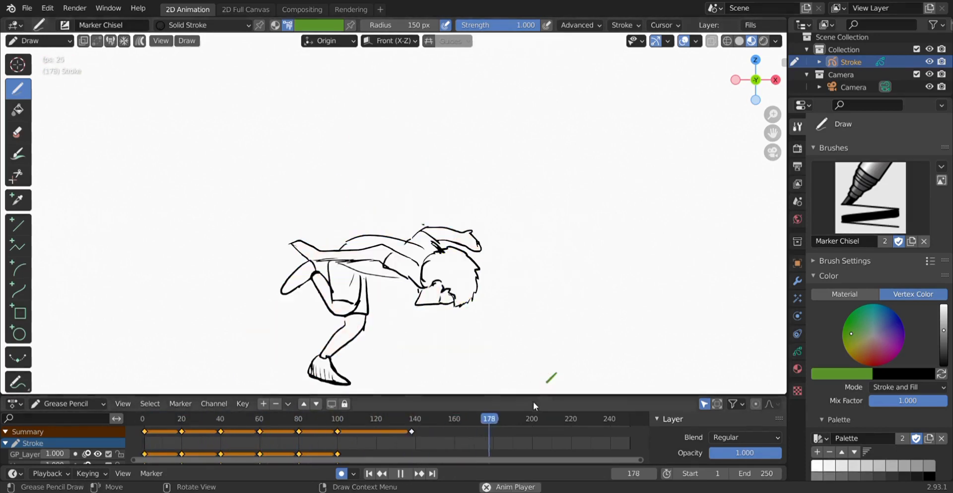
key(Escape)
click(191, 433)
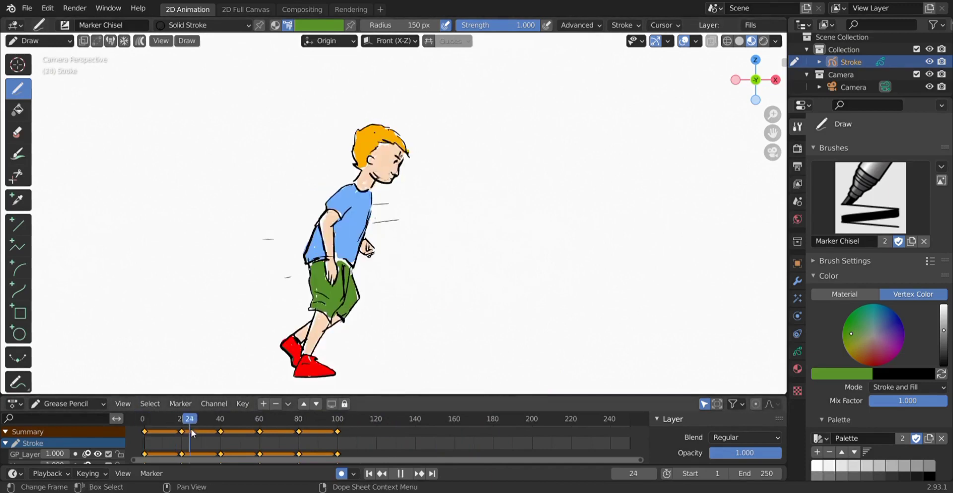
drag(193, 434, 220, 433)
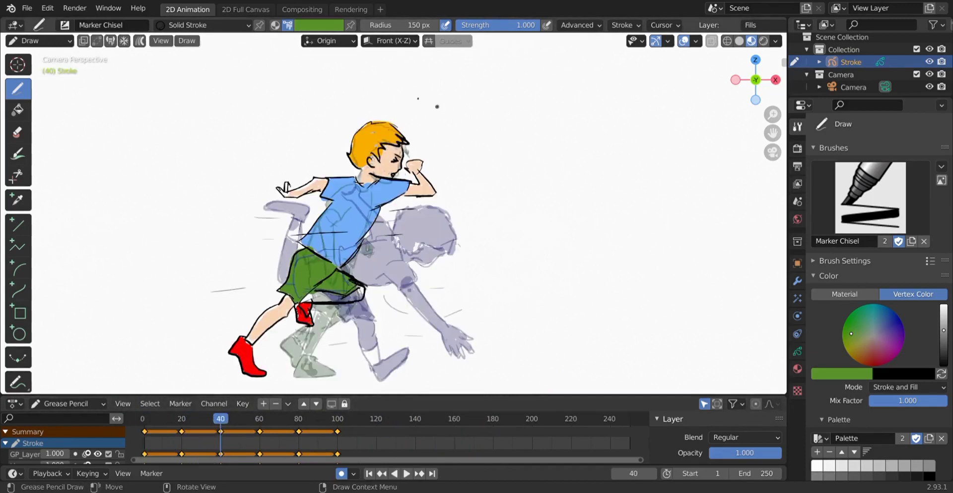
- Choose a light peach paint colour, then replay and return to frame 0
click(317, 25)
click(303, 201)
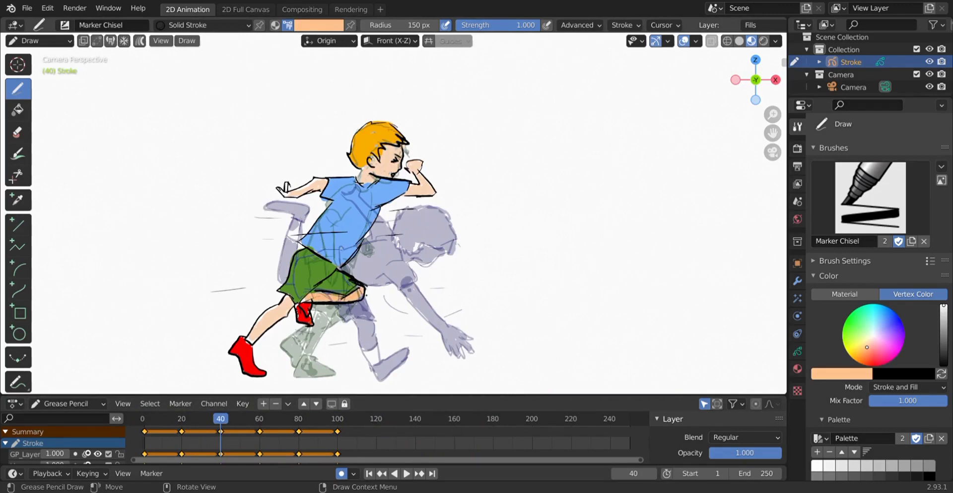
key(space)
click(146, 428)
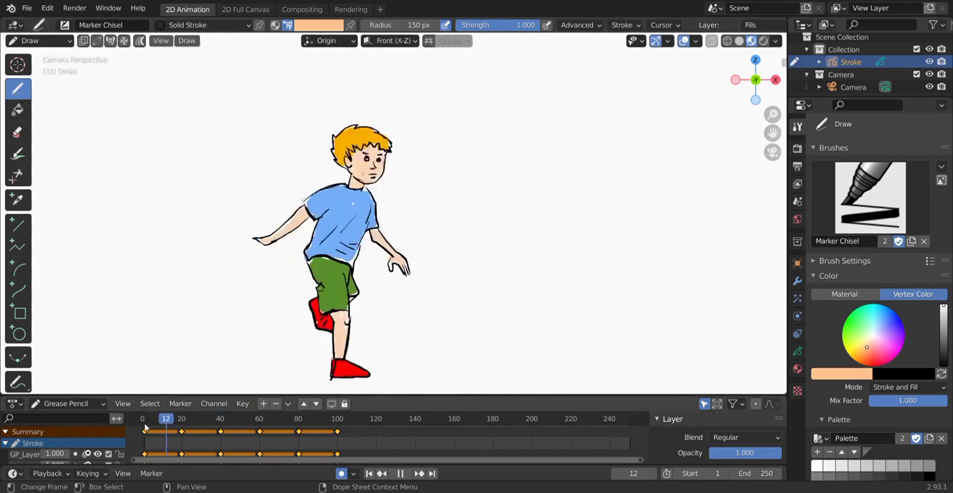
drag(146, 428, 144, 456)
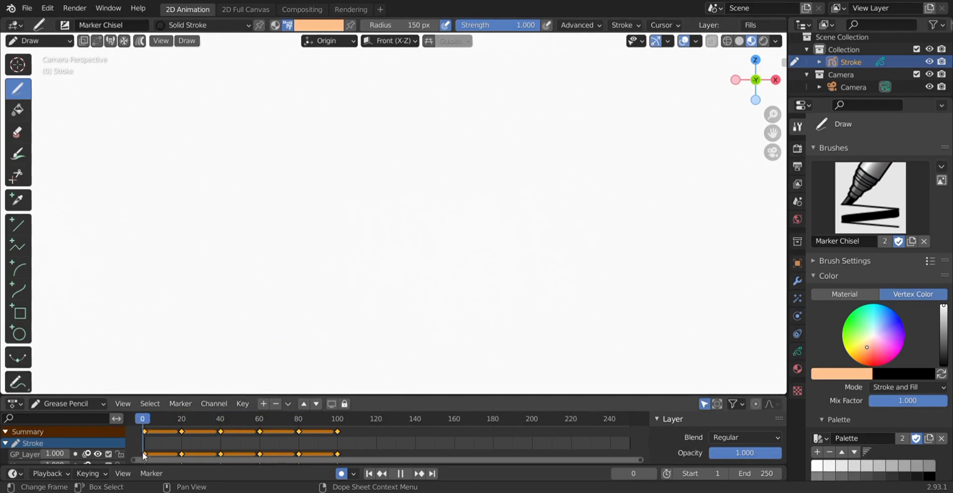
- Duplicate the run cycle's keyframes past frame 100 and play the lengthened animation
key(space)
key(shift+d)
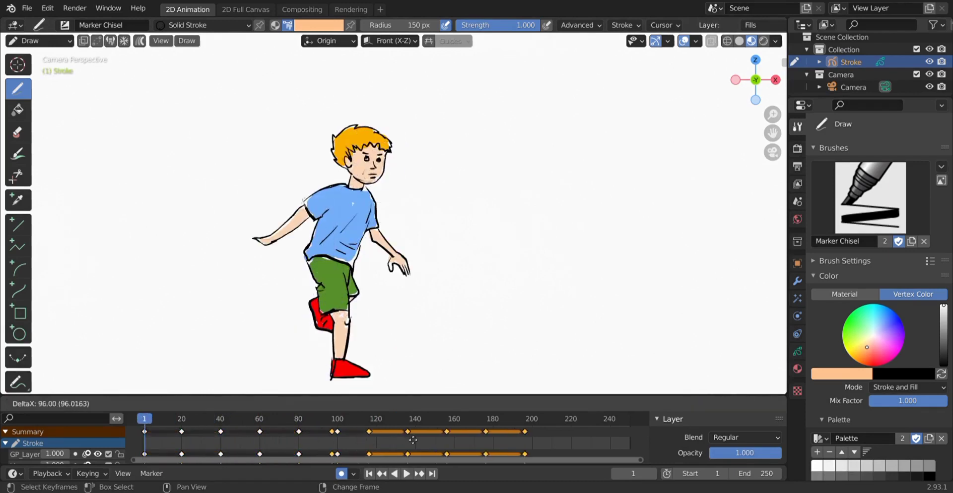
click(453, 434)
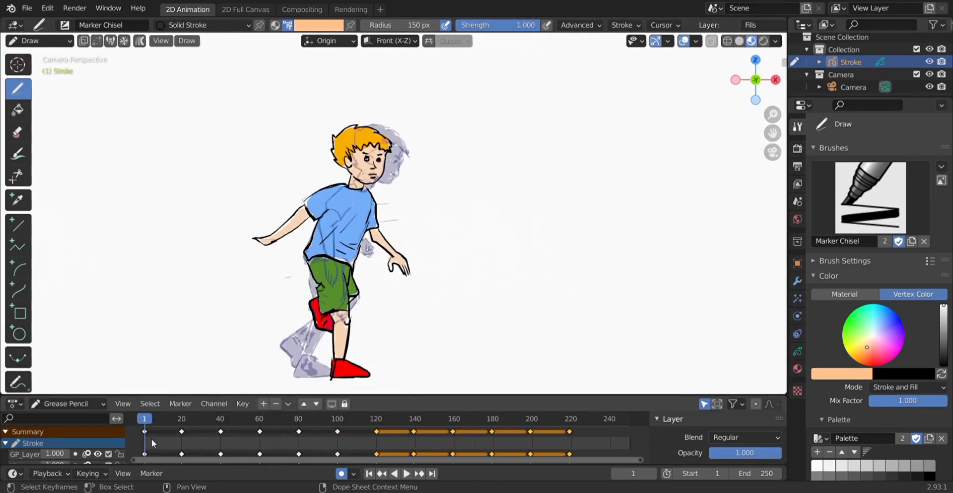
key(space)
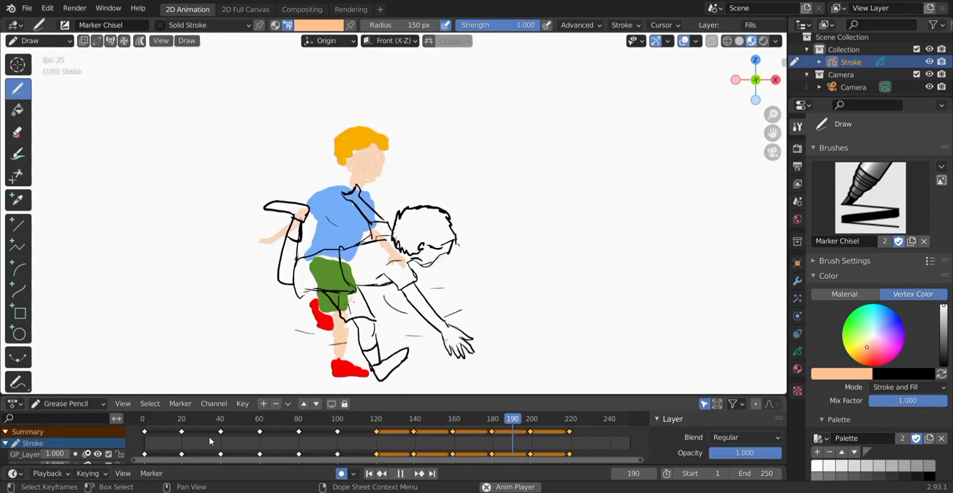
click(429, 41)
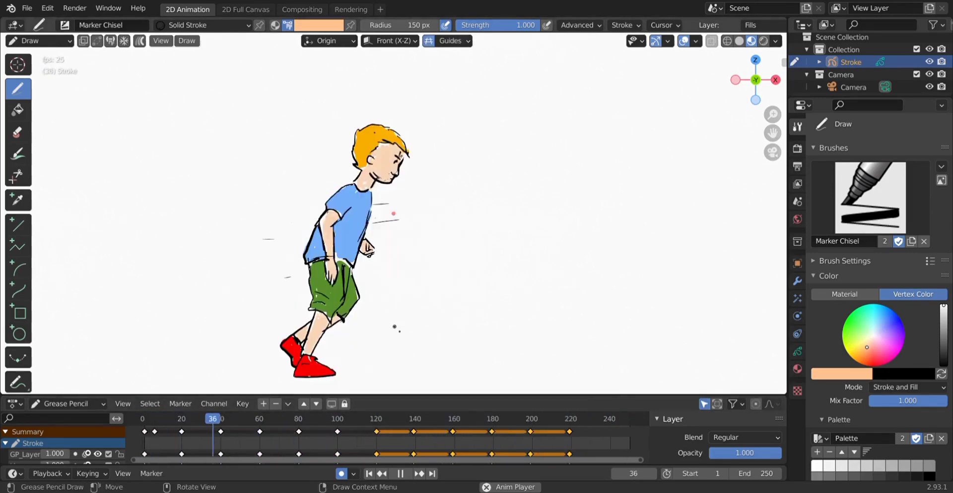
key(Escape)
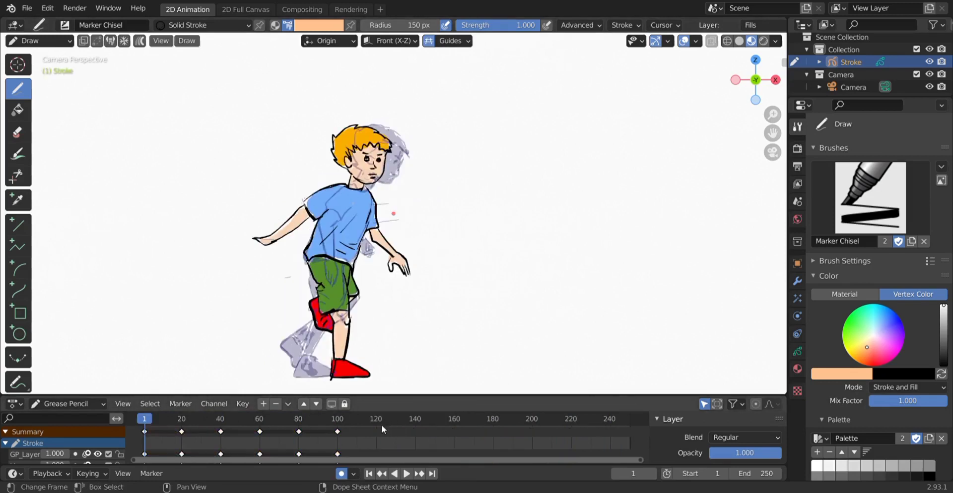
- Re-duplicate all run keyframes and preview them, then undo the copy and switch to erasing at frame 1
drag(135, 430, 350, 452)
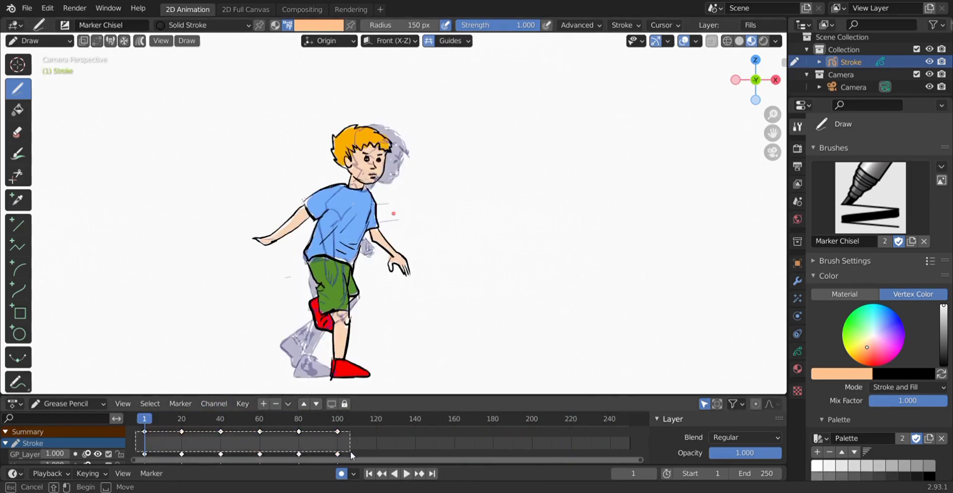
key(shift+d)
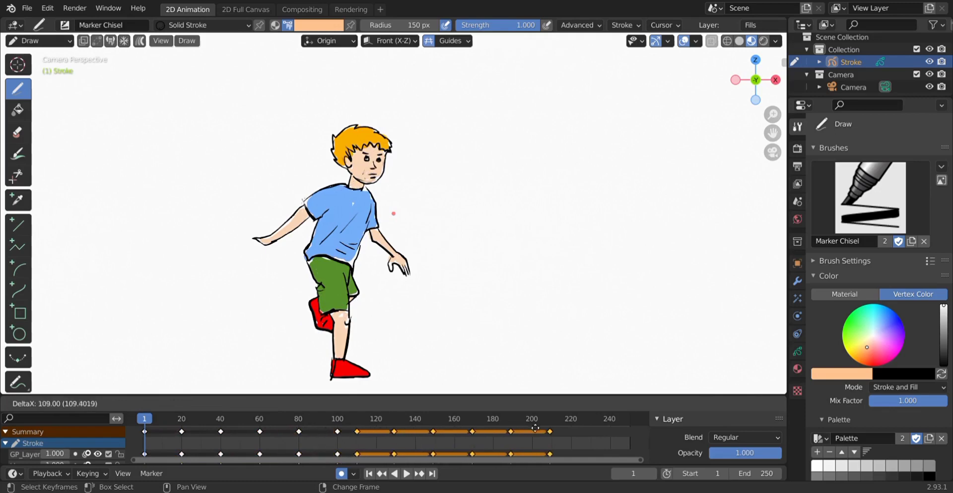
click(554, 428)
key(space)
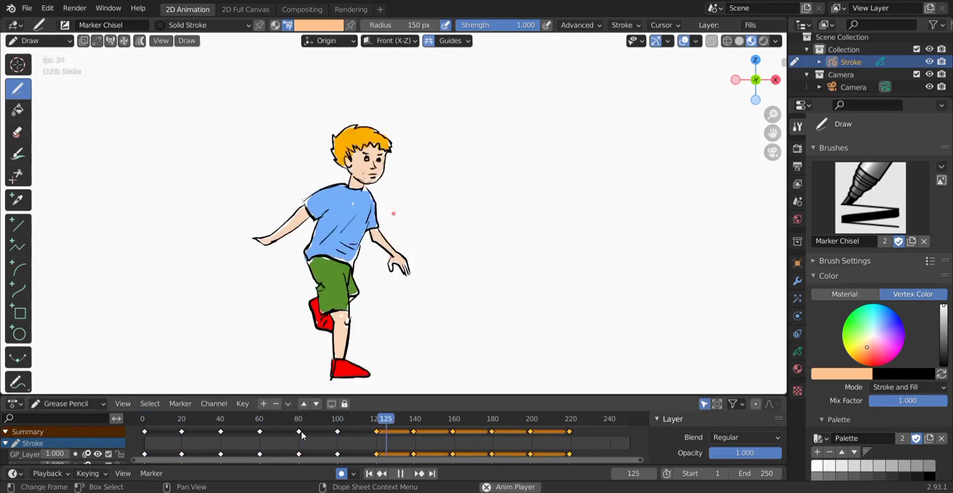
key(space)
key(ctrl+z)
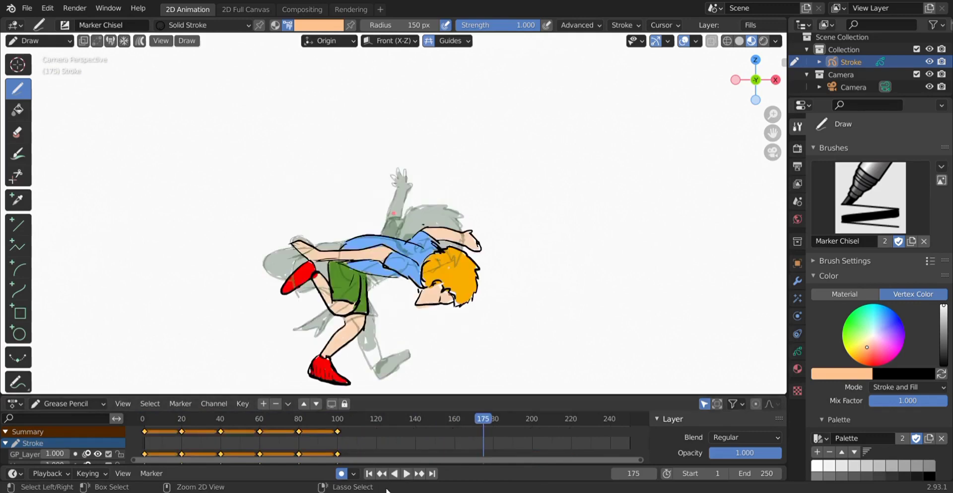
key(shift+Left)
click(25, 133)
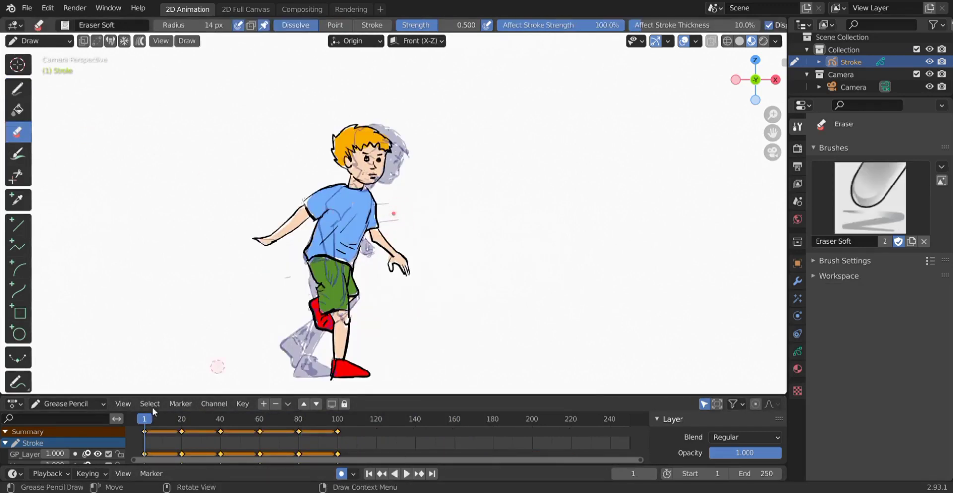
- Scrub through the run from the first frames to frame 81 to review the poses
drag(171, 423, 260, 425)
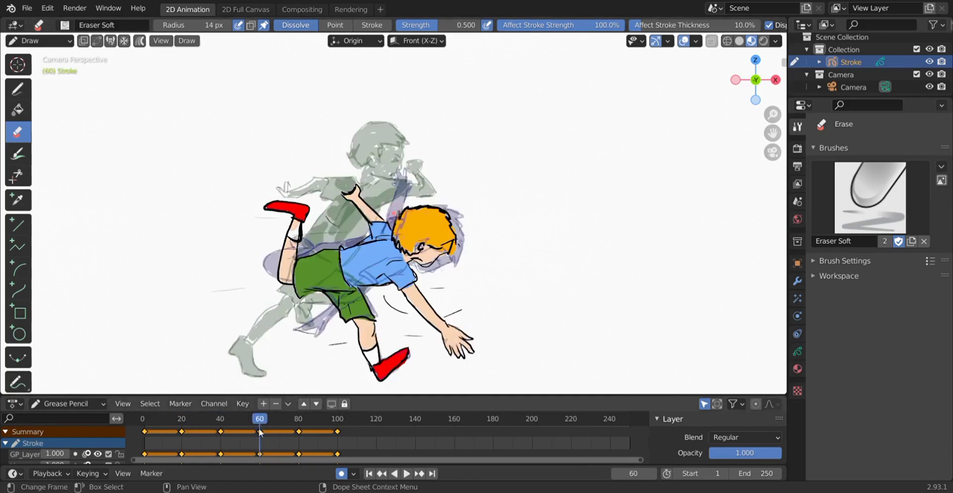
drag(258, 426, 339, 421)
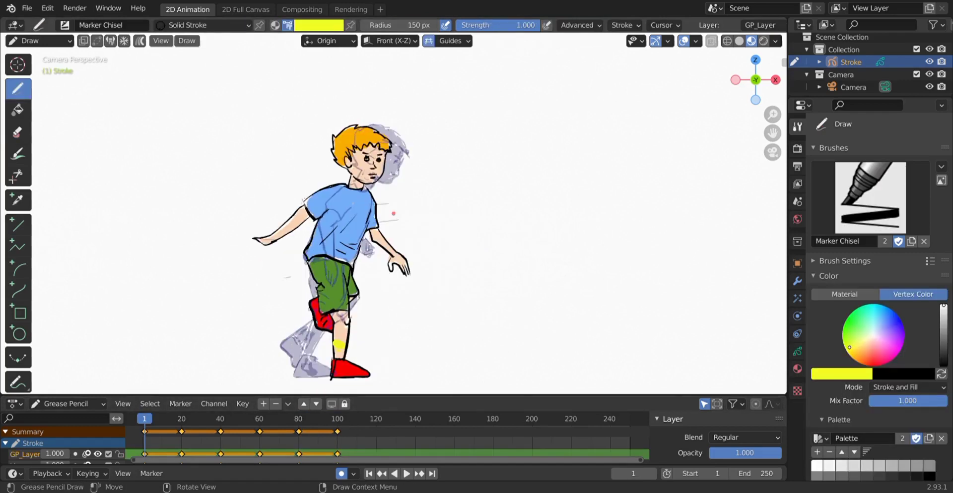
- Make Fills the active drawing layer
key(ctrl)
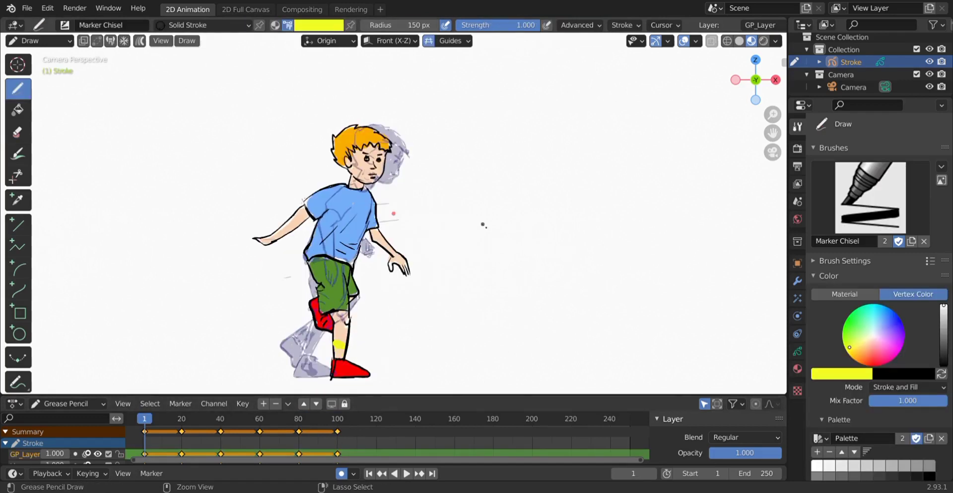
click(759, 25)
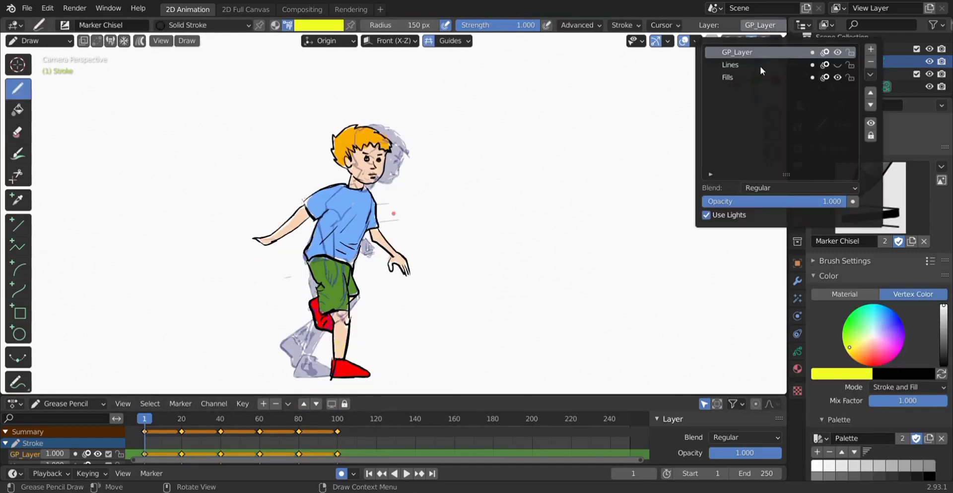
click(759, 77)
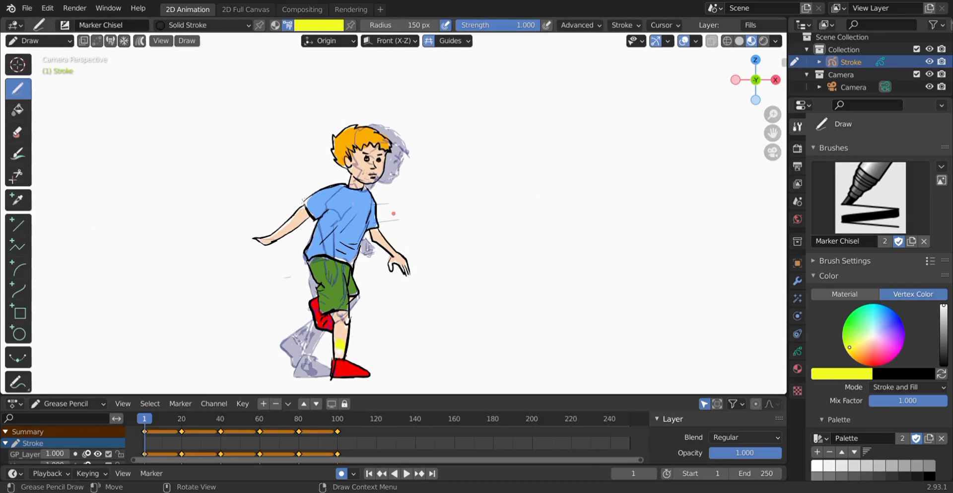
- Paint a dark red mark on the leg above the shoe, then set the brush colour to white
click(333, 27)
click(381, 199)
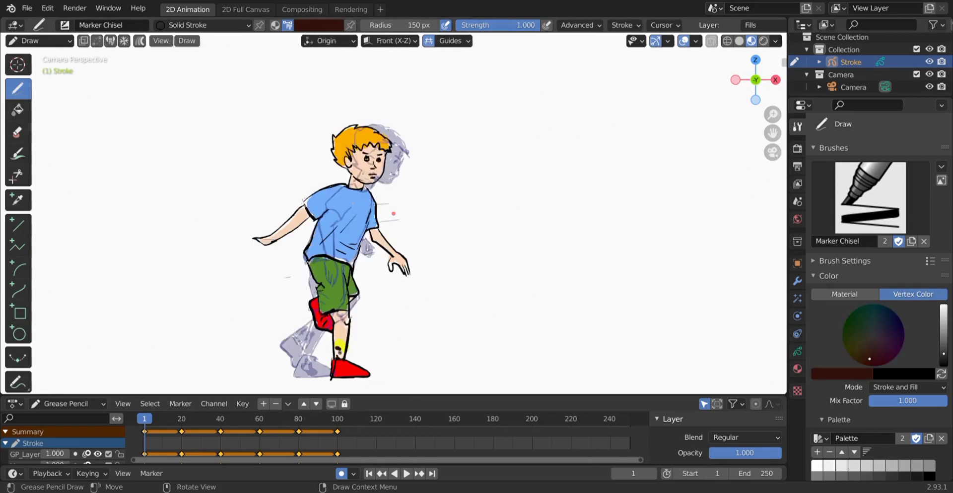
click(339, 334)
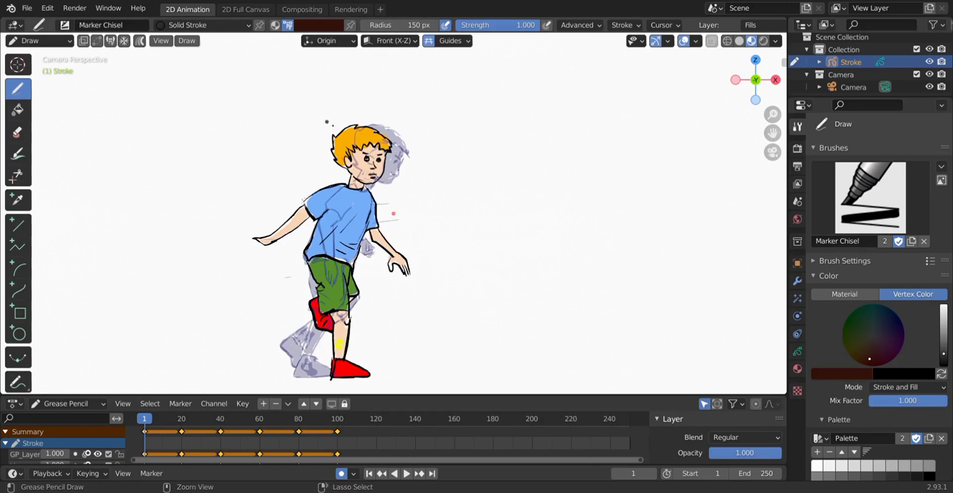
click(319, 25)
click(268, 160)
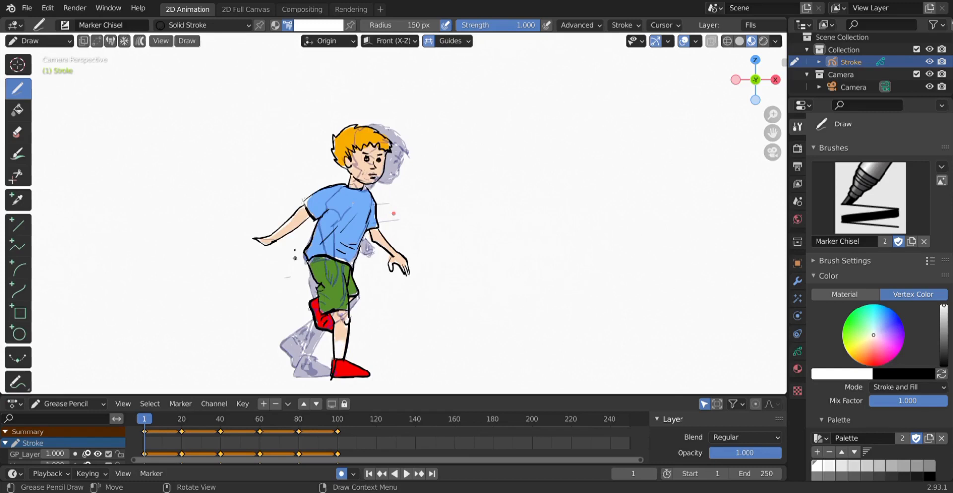
drag(181, 422, 220, 419)
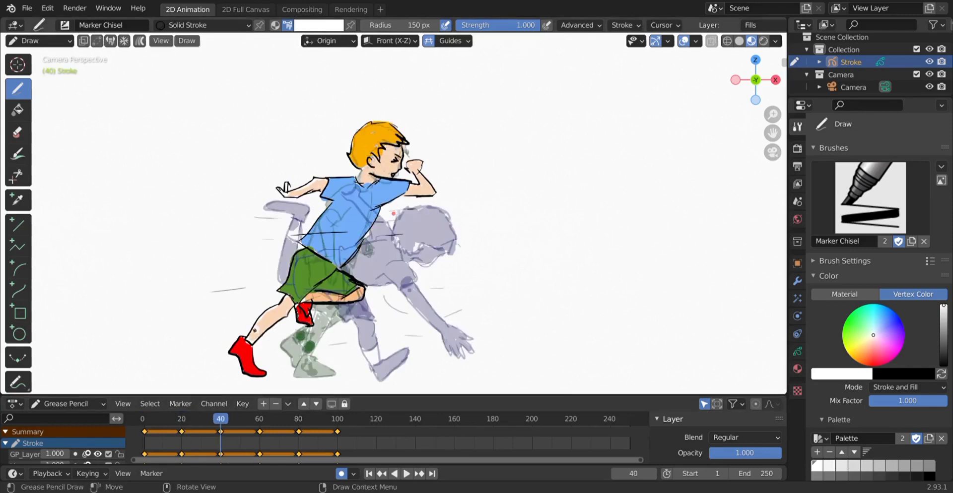
key(space)
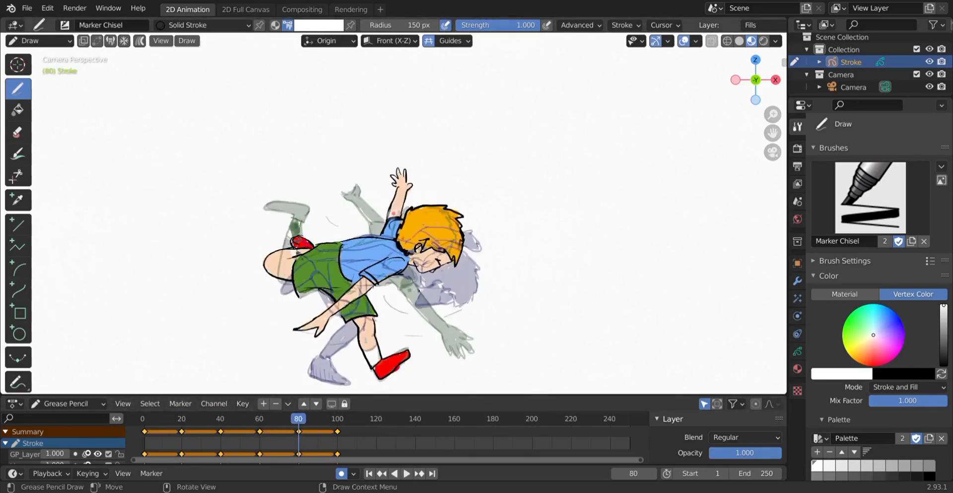
key(space)
mouse_move(341, 423)
mouse_down()
mouse_move(149, 422)
mouse_move(144, 434)
mouse_up()
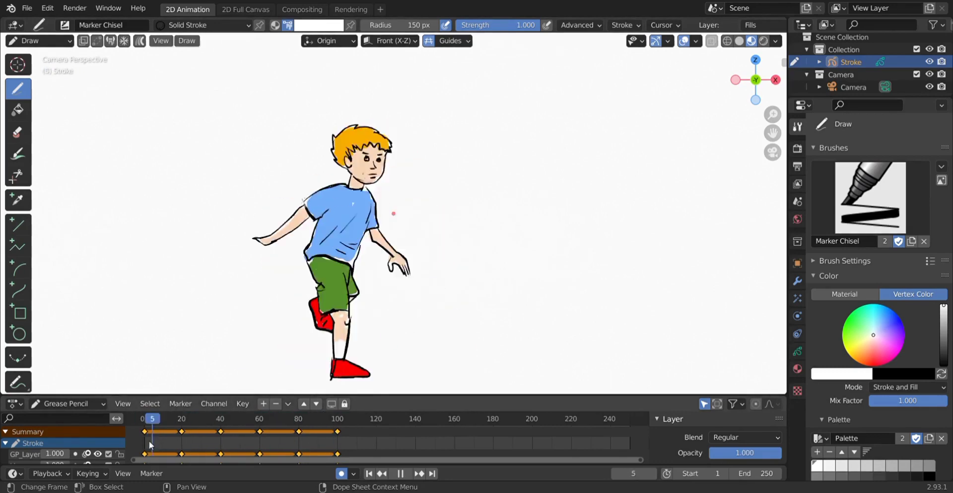
key(Tab)
click(18, 200)
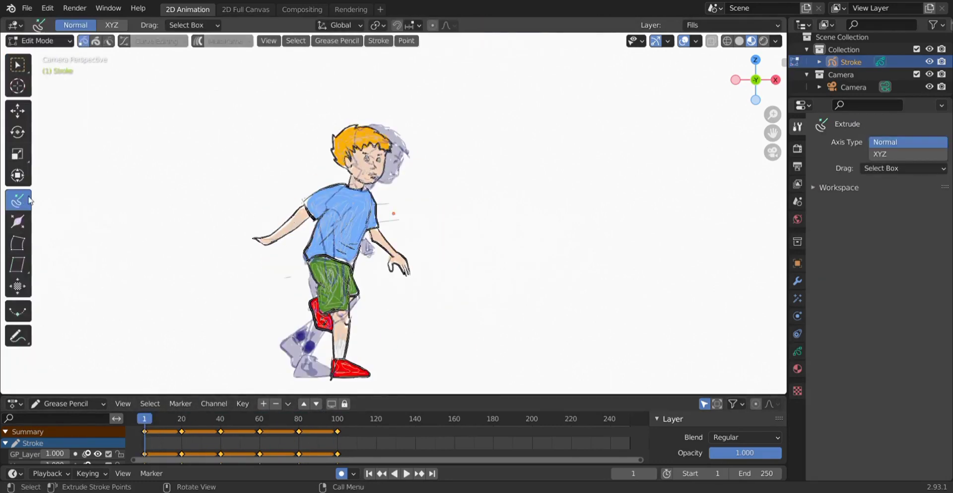
click(18, 311)
key(Tab)
click(38, 41)
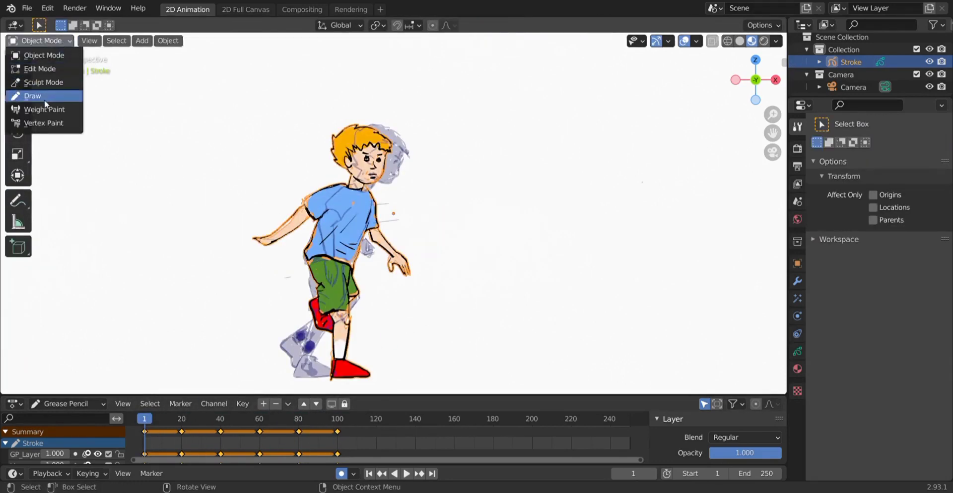
click(43, 97)
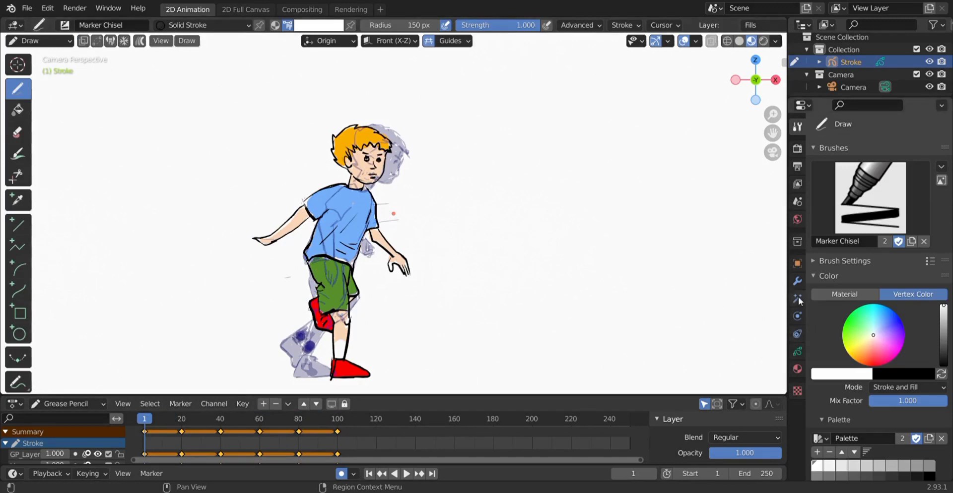
- Add a Noise modifier to the drawing and reduce its position jitter
click(797, 282)
click(854, 147)
click(826, 219)
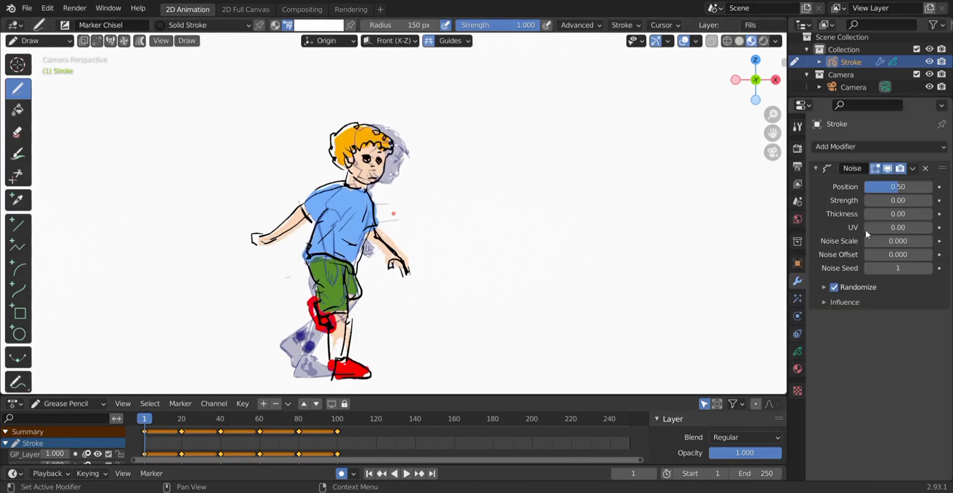
drag(891, 186, 877, 186)
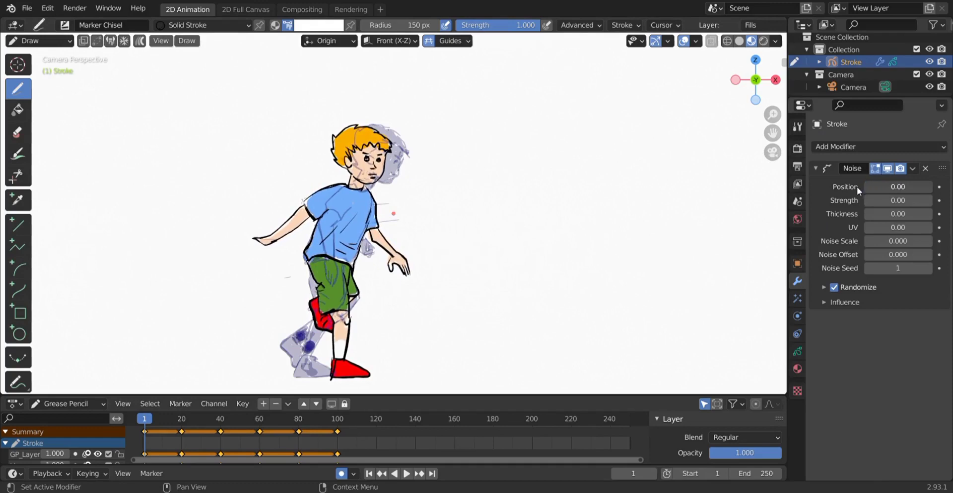
ctrl+scroll(859, 186, down, 2)
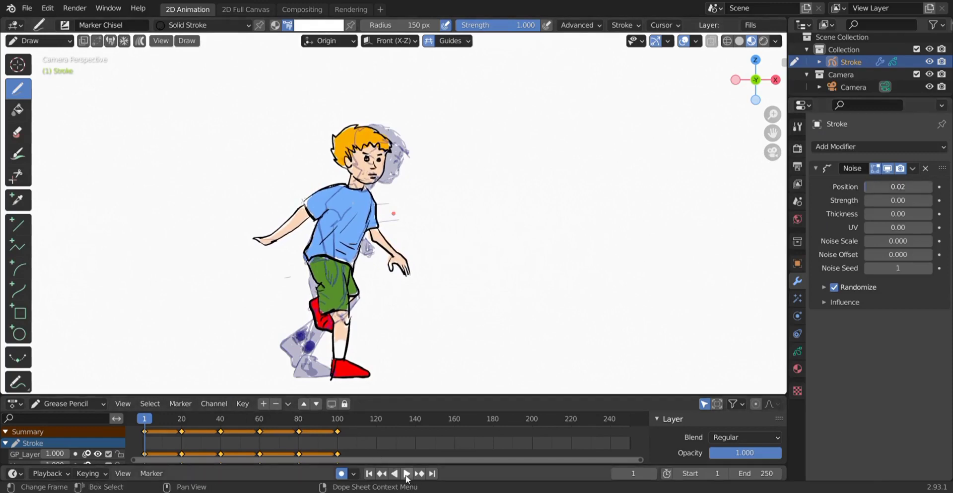
- Play the animation and check the pose at frame 45 to preview the noise
click(405, 474)
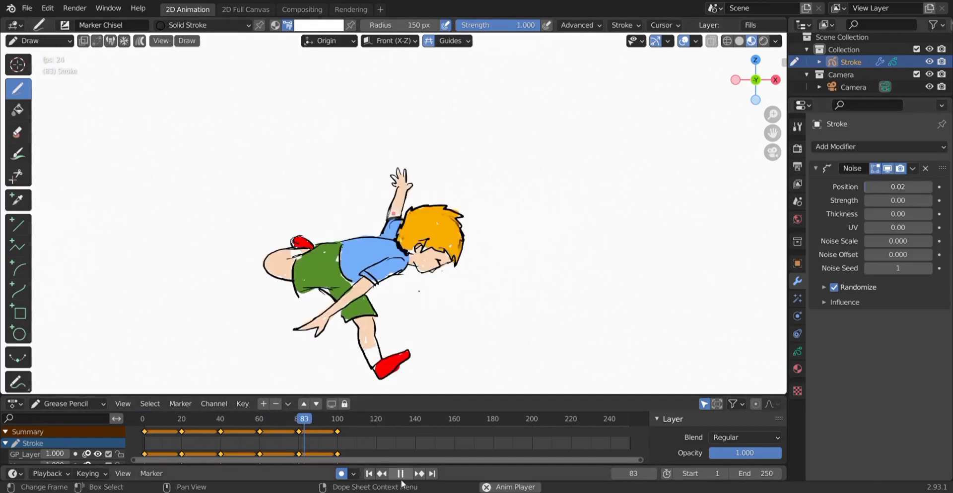
click(403, 474)
click(369, 474)
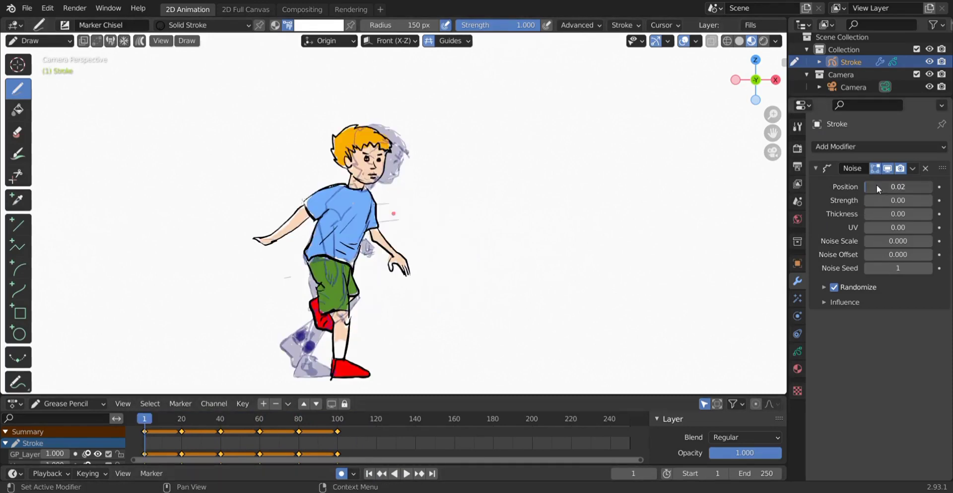
ctrl+scroll(883, 187, up, 6)
click(406, 474)
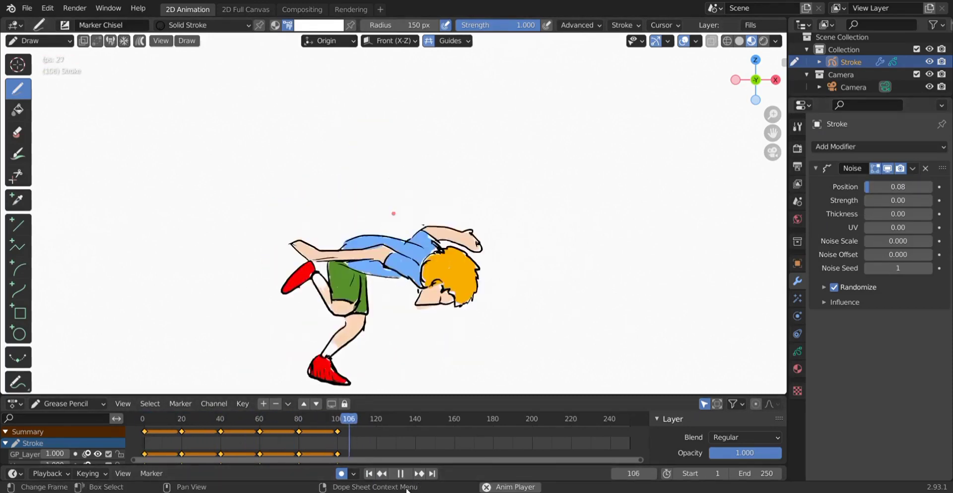
click(406, 475)
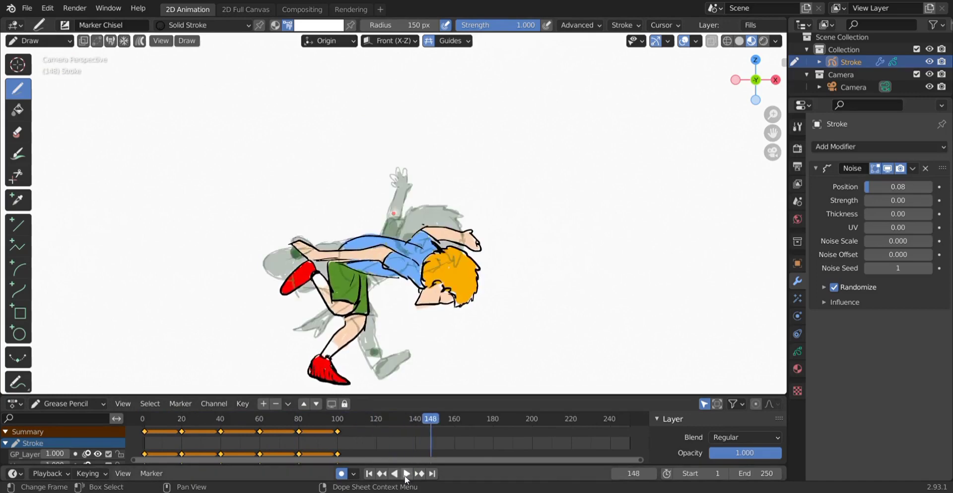
click(406, 474)
drag(427, 420, 233, 419)
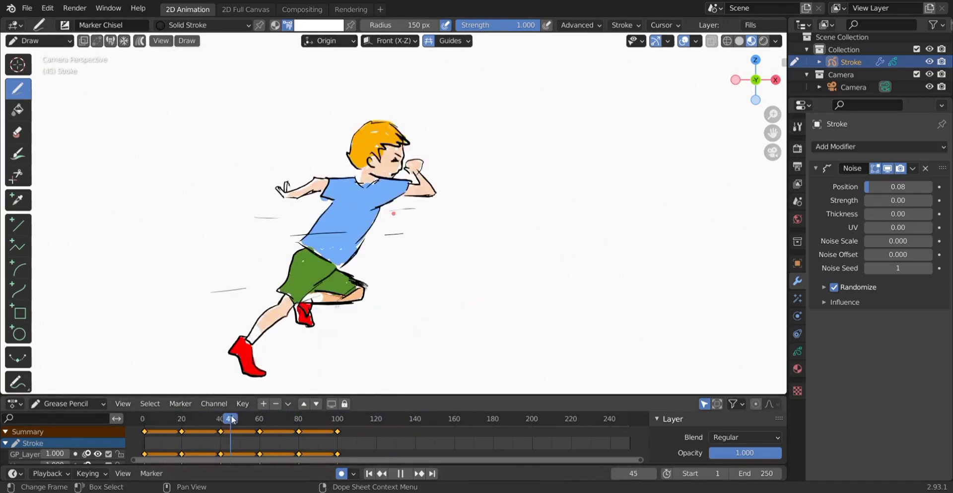
key(space)
- Lower the noise position and set the thickness variation to 0, then replay
mouse_move(923, 187)
mouse_down()
mouse_move(881, 188)
mouse_move(907, 216)
mouse_up()
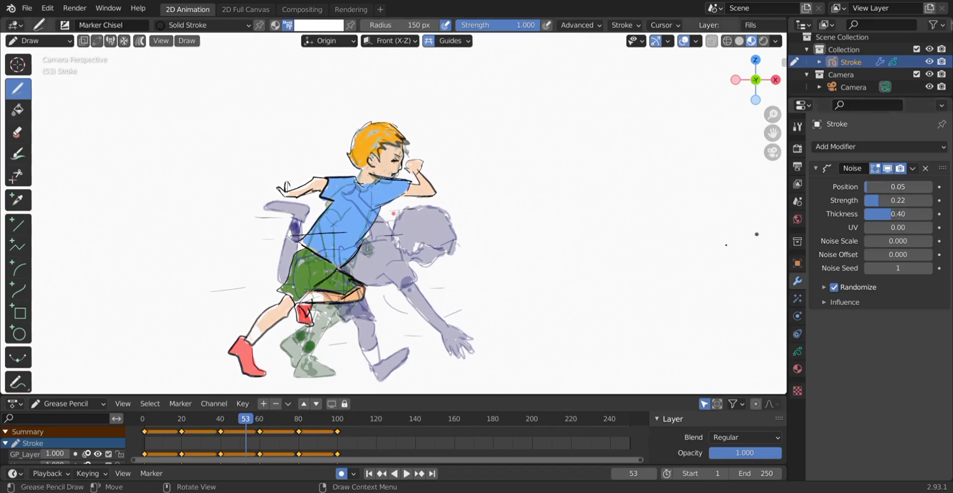
drag(258, 419, 216, 419)
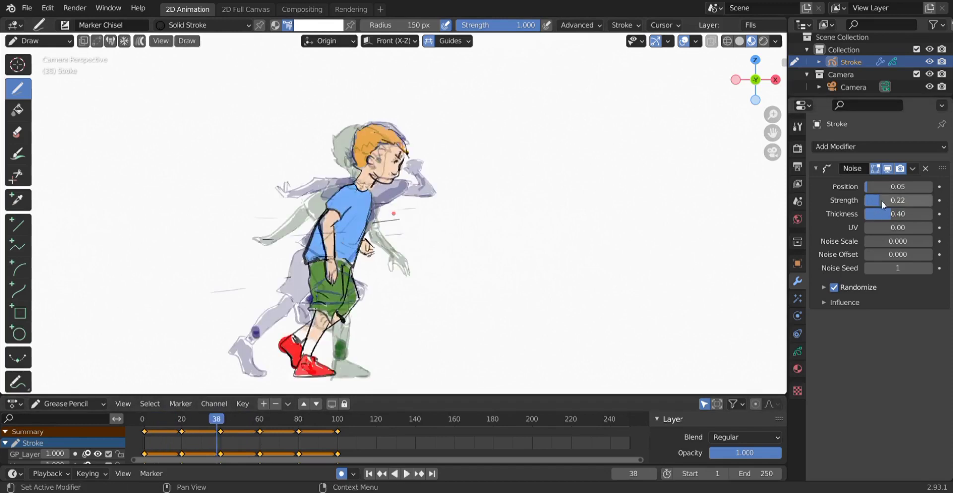
drag(888, 214, 871, 213)
key(shift+ctrl+space)
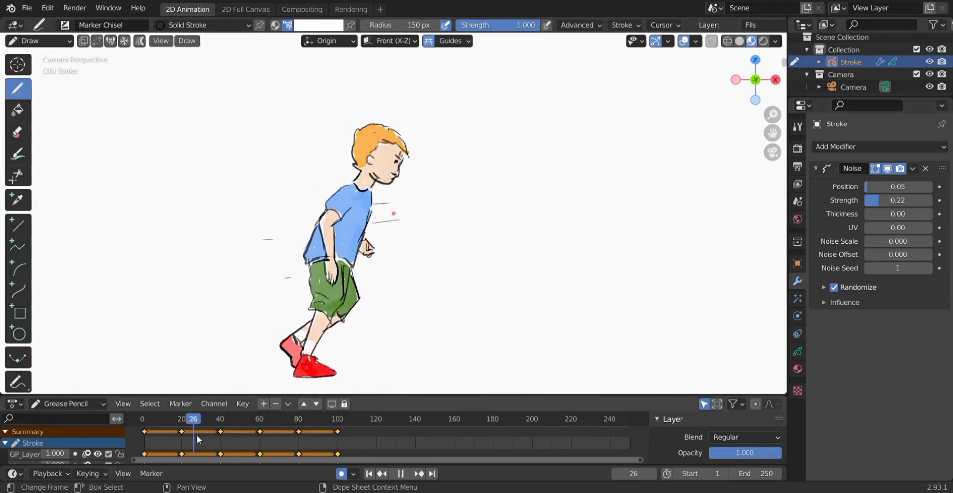
drag(327, 443, 143, 422)
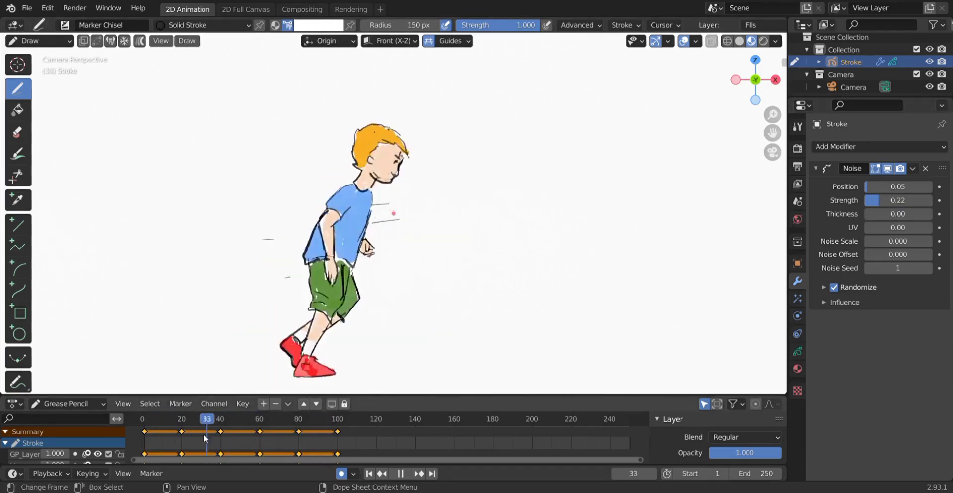
key(space)
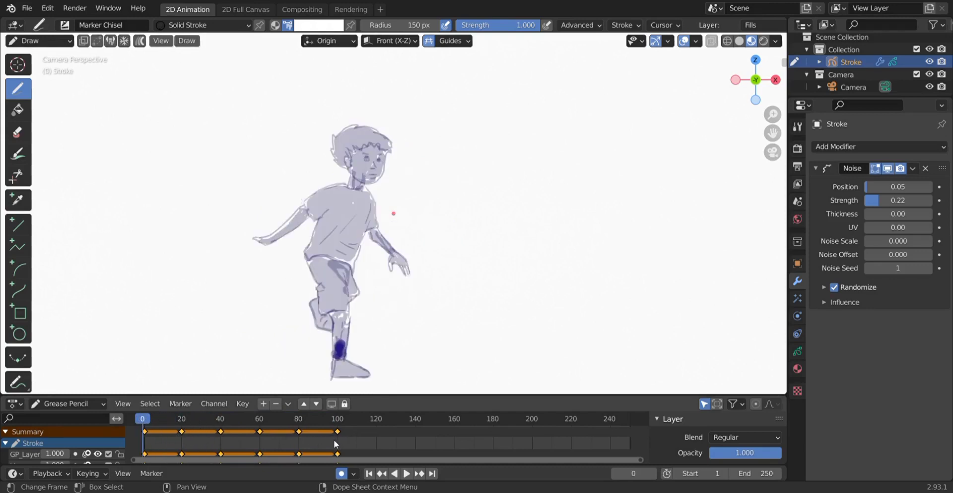
- Set the noise seed to 15 and play the animation from the start
click(896, 272)
text(15)
key(Return)
key(space)
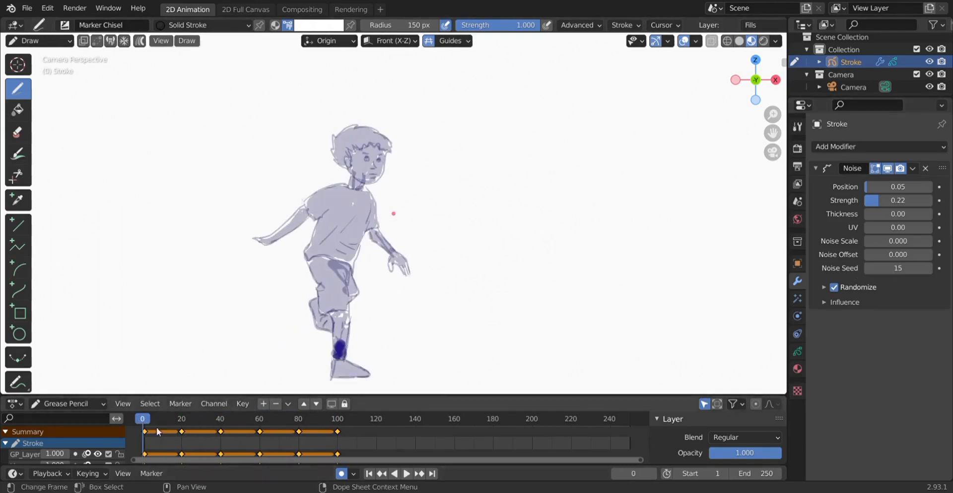
key(space)
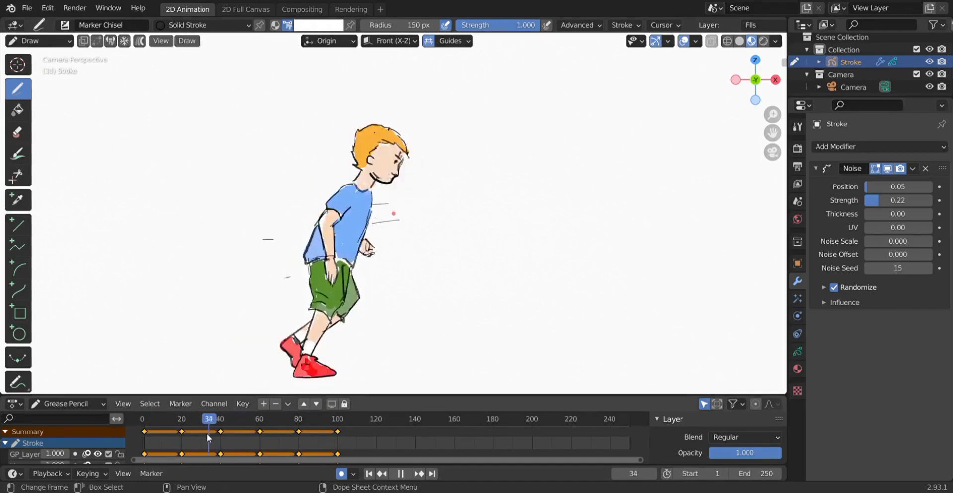
drag(195, 436, 135, 427)
key(space)
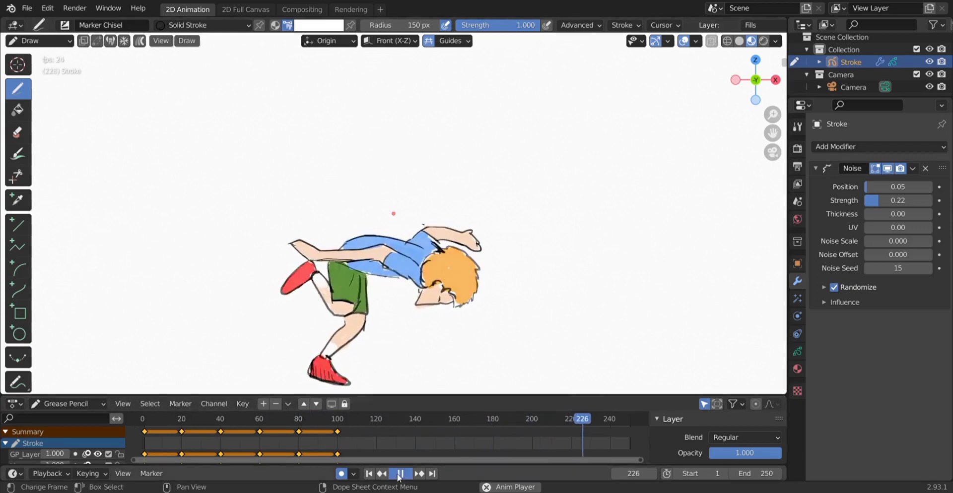
key(Escape)
- Reset the noise strength to 0 and review the clean lines around frame 80
key(BackSpace)
key(space)
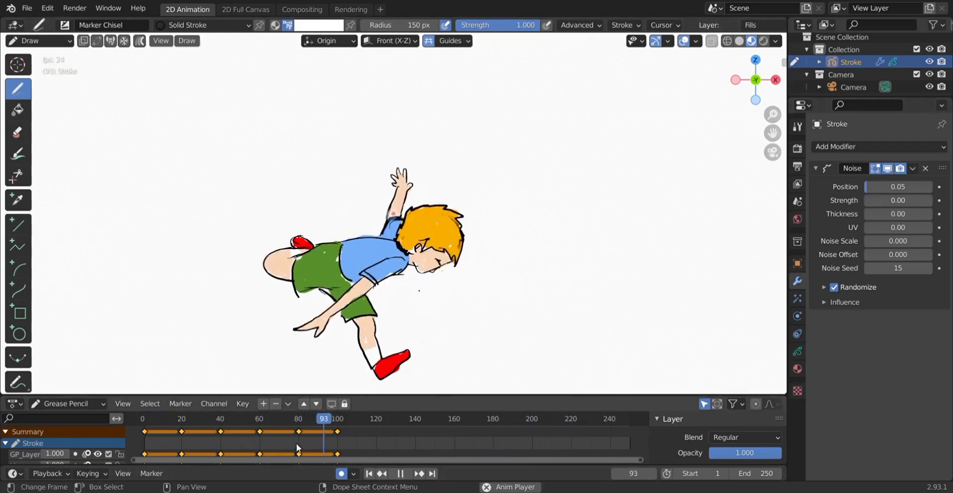
key(space)
click(386, 425)
drag(385, 425, 298, 431)
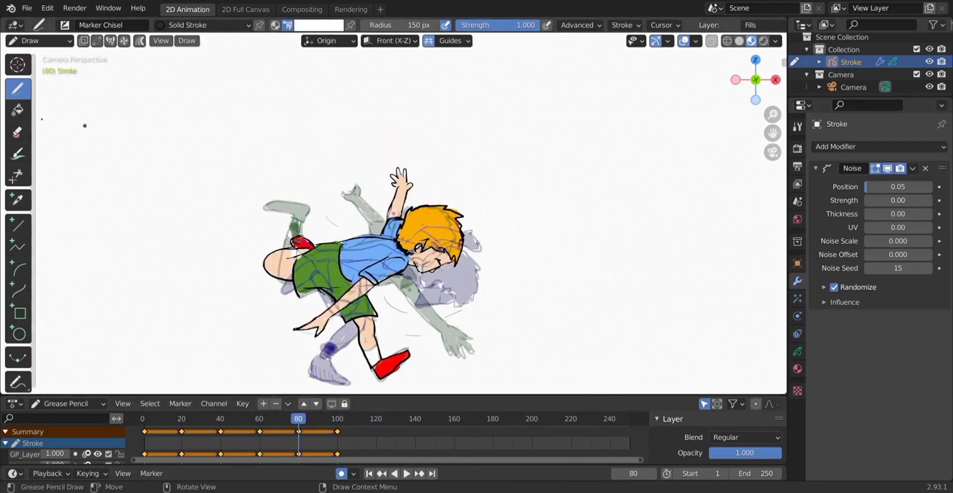
- Make GP_Layer active and switch to the Ink Pen brush with Material colour
click(762, 29)
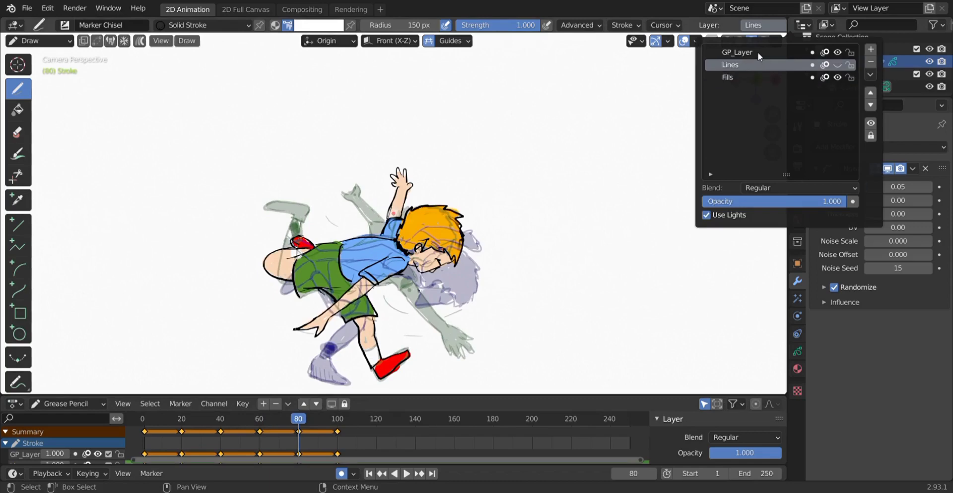
click(742, 50)
click(797, 127)
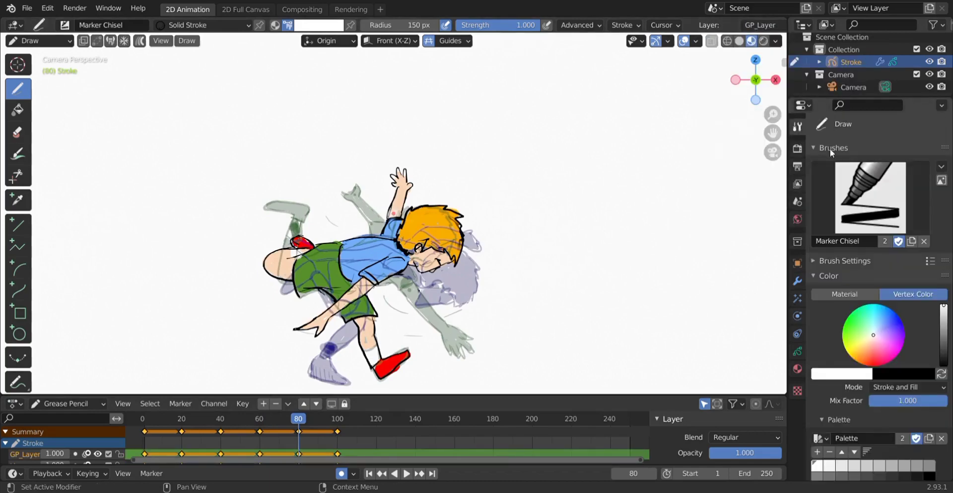
click(876, 206)
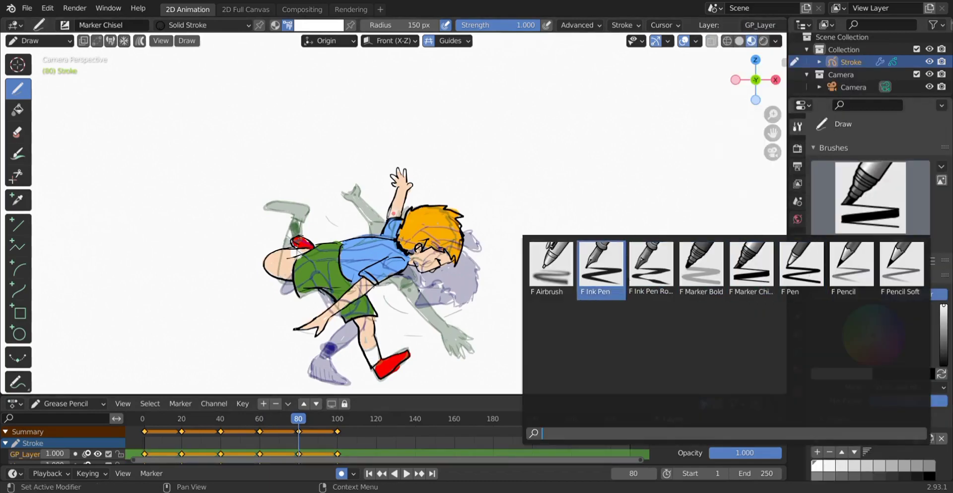
click(580, 268)
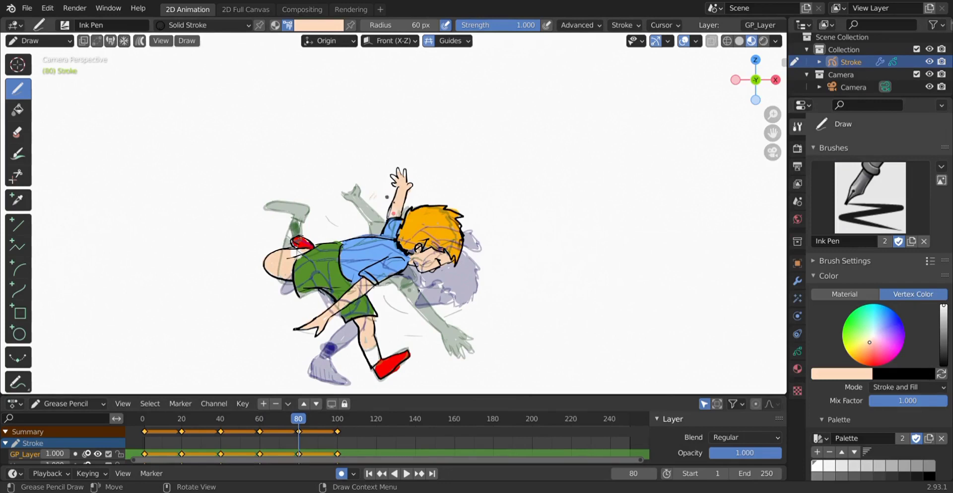
click(851, 296)
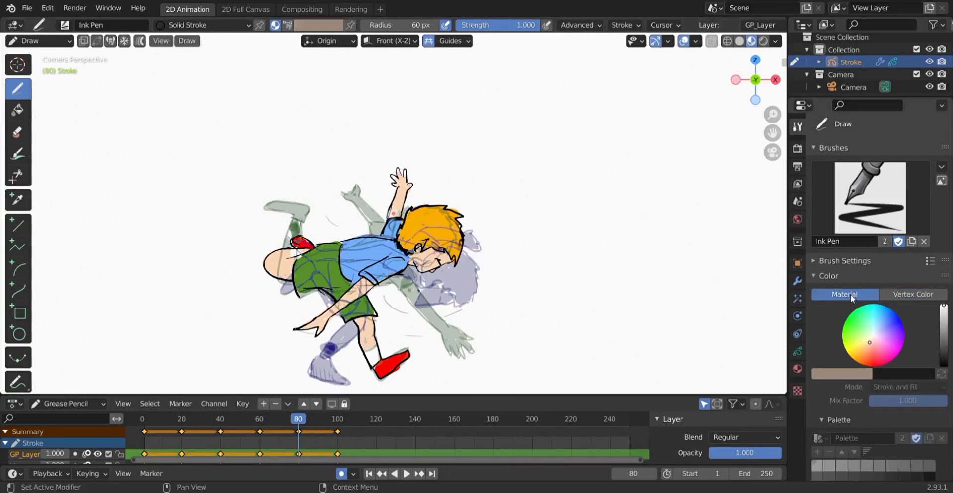
mouse_move(942, 312)
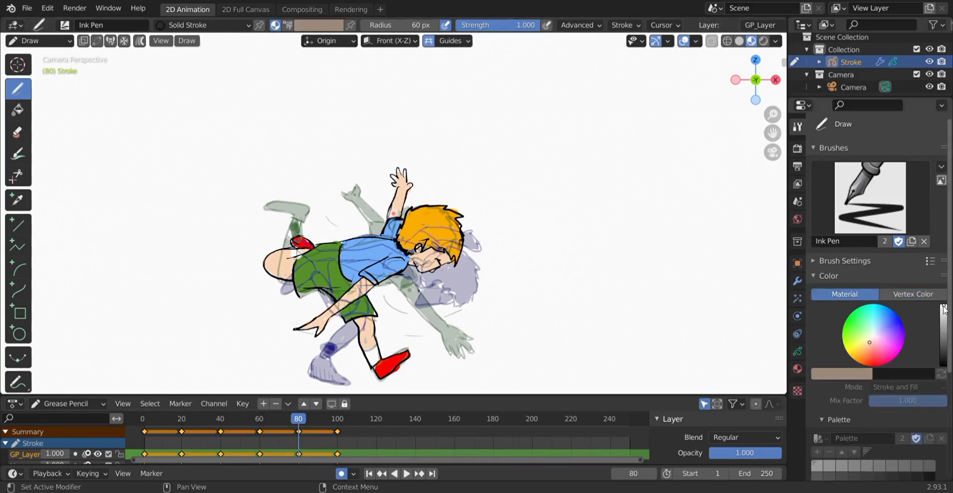
- Undo a test ink stroke, then scrub to frame 100 and replay from the start
drag(544, 279, 534, 298)
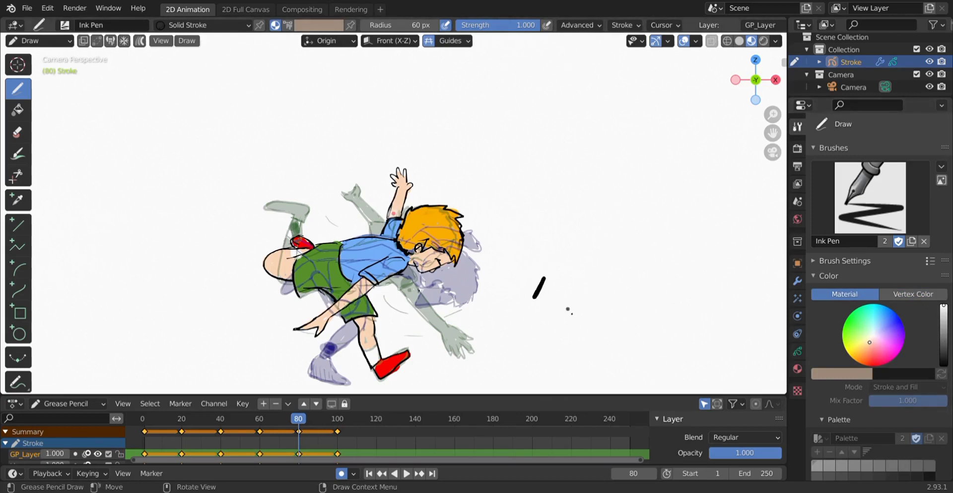
key(ctrl+z)
drag(299, 422, 337, 434)
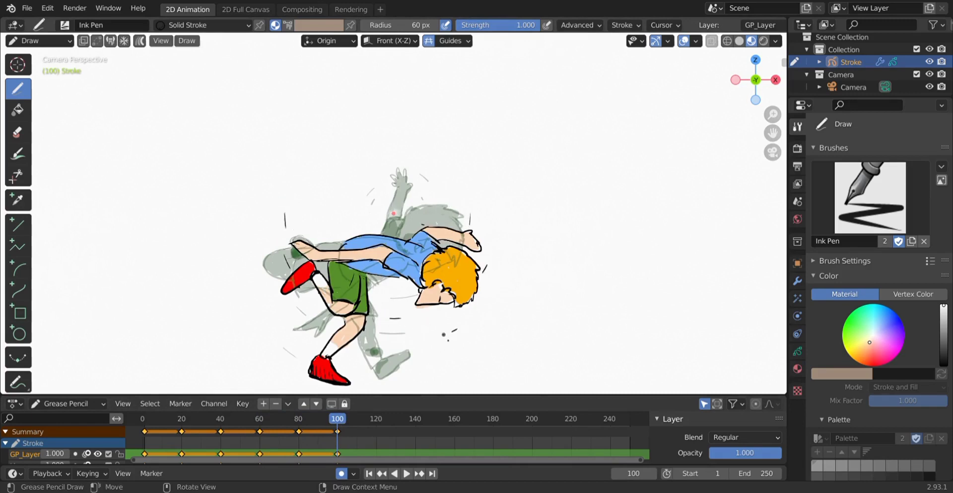
mouse_move(337, 434)
mouse_down()
mouse_move(162, 454)
mouse_move(299, 467)
mouse_move(336, 459)
mouse_up()
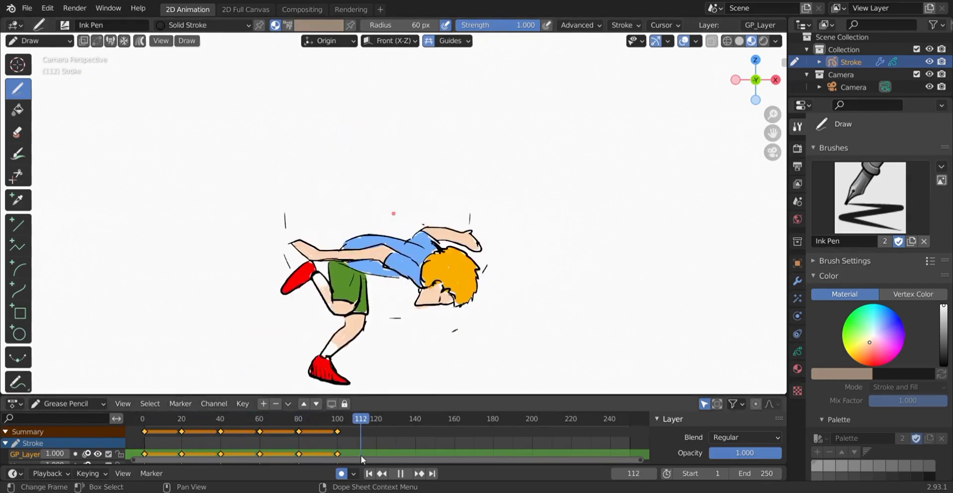
click(148, 420)
key(space)
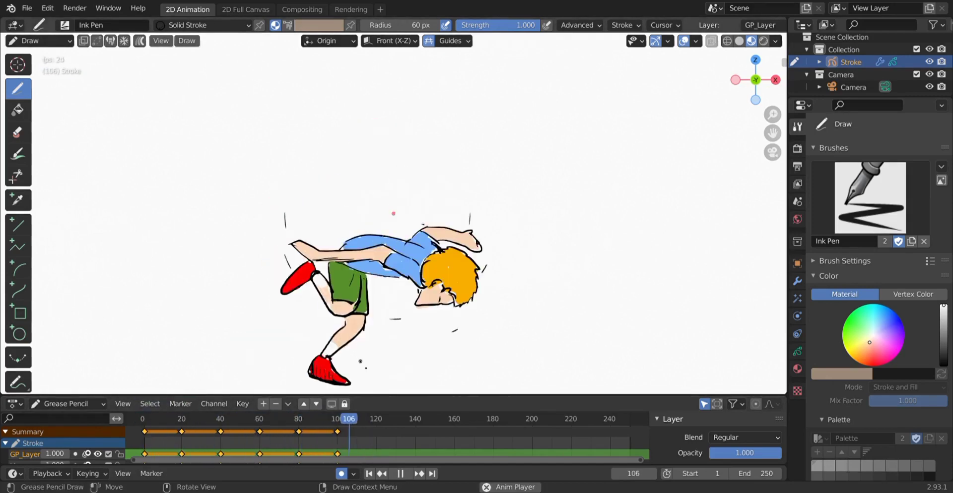
key(space)
- Make Fills active, copy its keyframes about 119 frames later, and play to frame 220
click(770, 25)
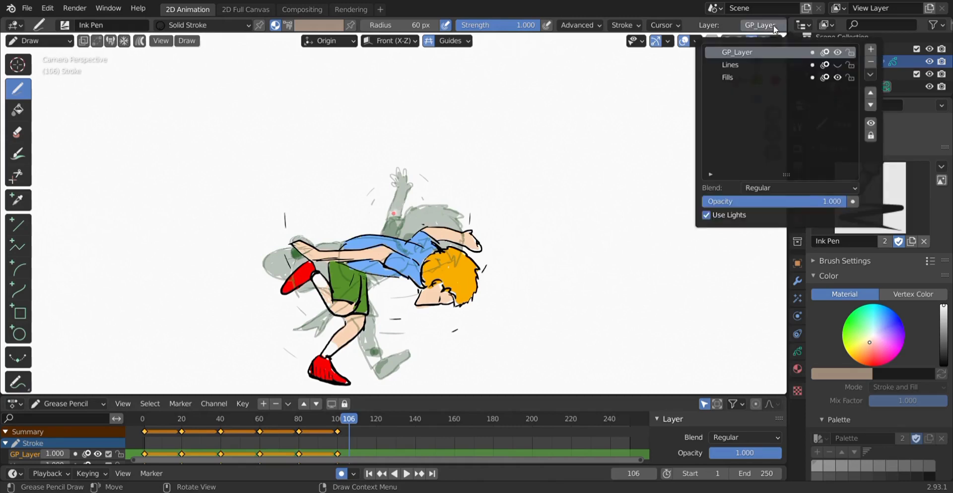
click(743, 77)
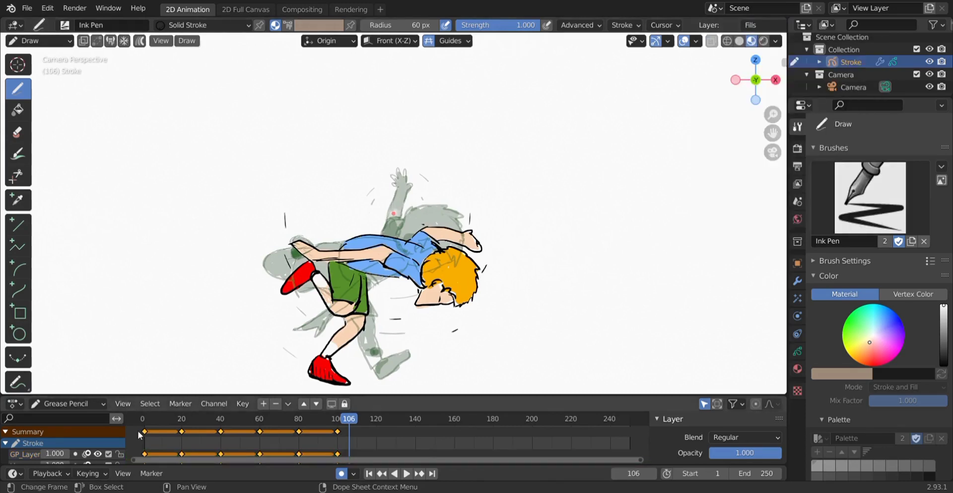
key(shift+d)
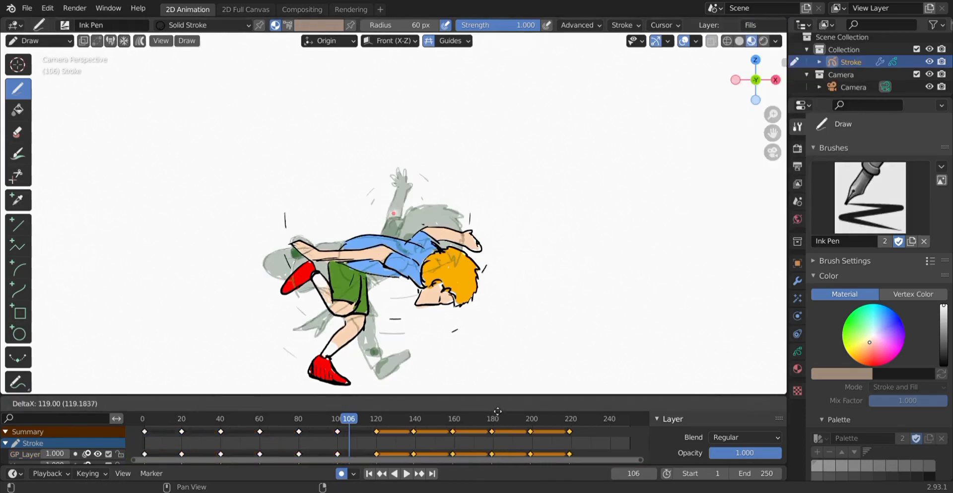
click(499, 412)
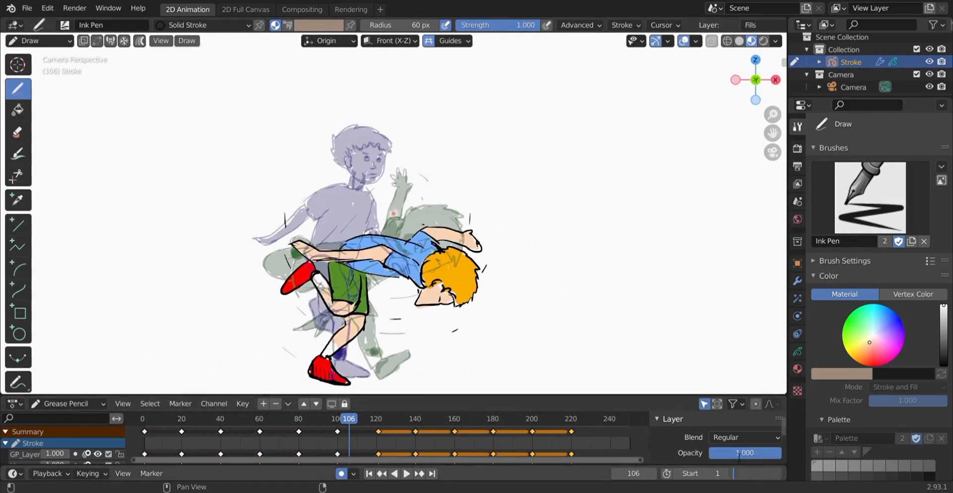
click(757, 474)
text(220)
key(Return)
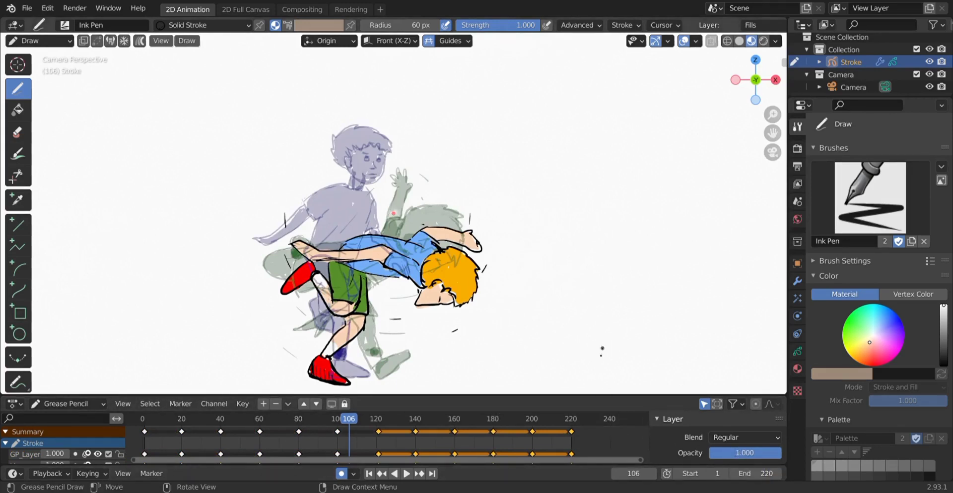
drag(349, 419, 145, 406)
key(space)
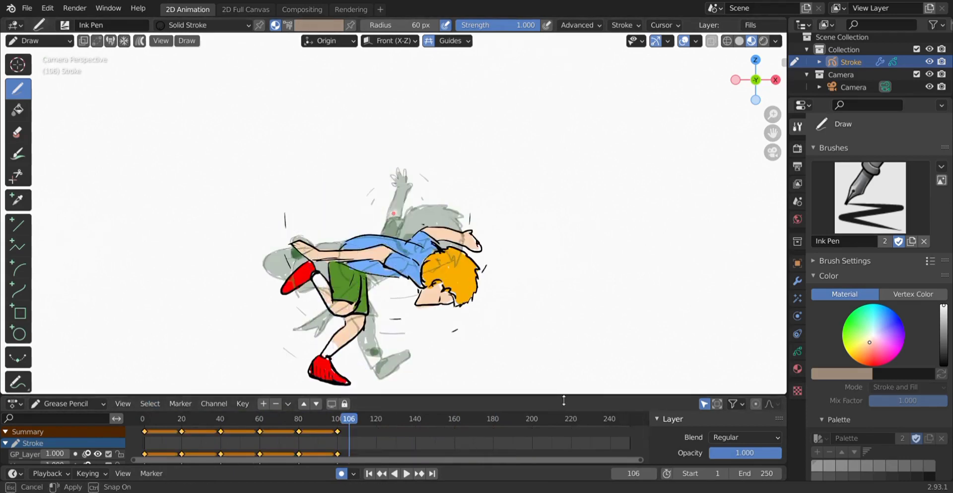
- Copy every layer's keyframes from frames 0–100 to frames 120–220 and play the repeated run
drag(586, 397, 571, 350)
drag(142, 386, 143, 392)
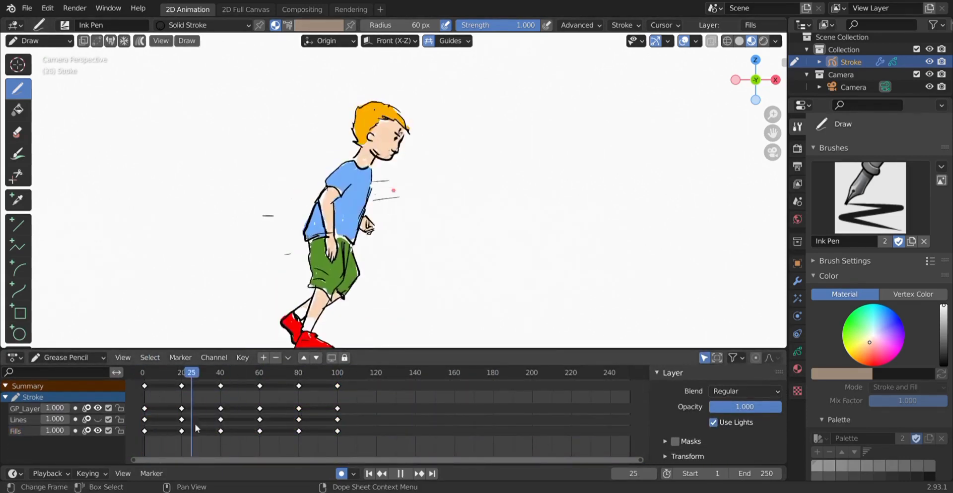
shift+click(180, 387)
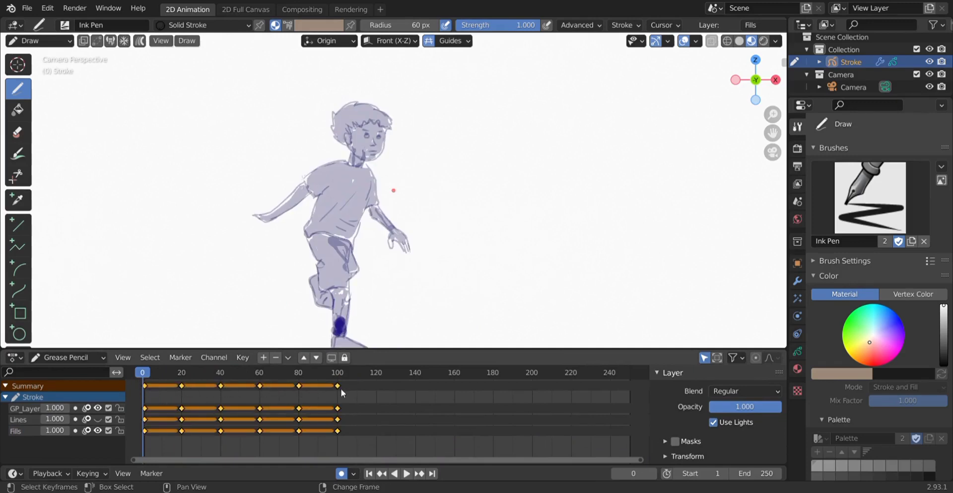
key(shift+d)
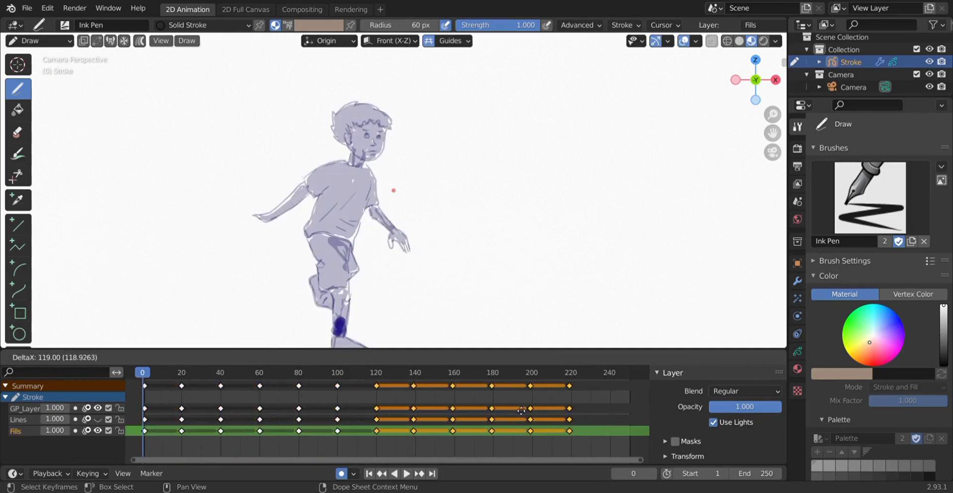
click(520, 412)
key(c)
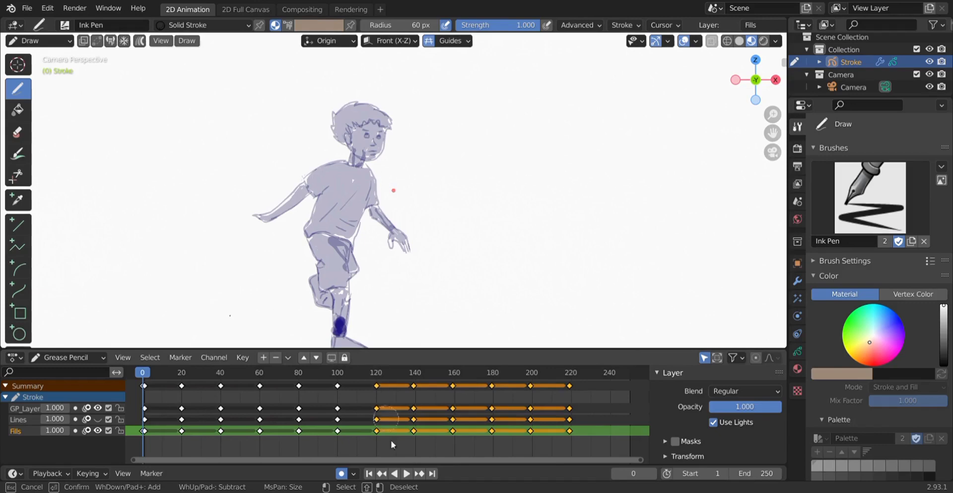
key(Escape)
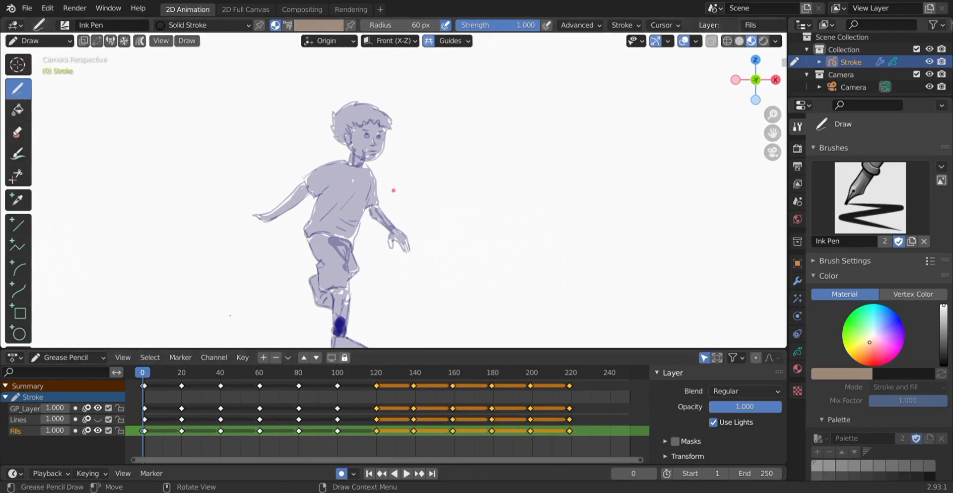
click(406, 474)
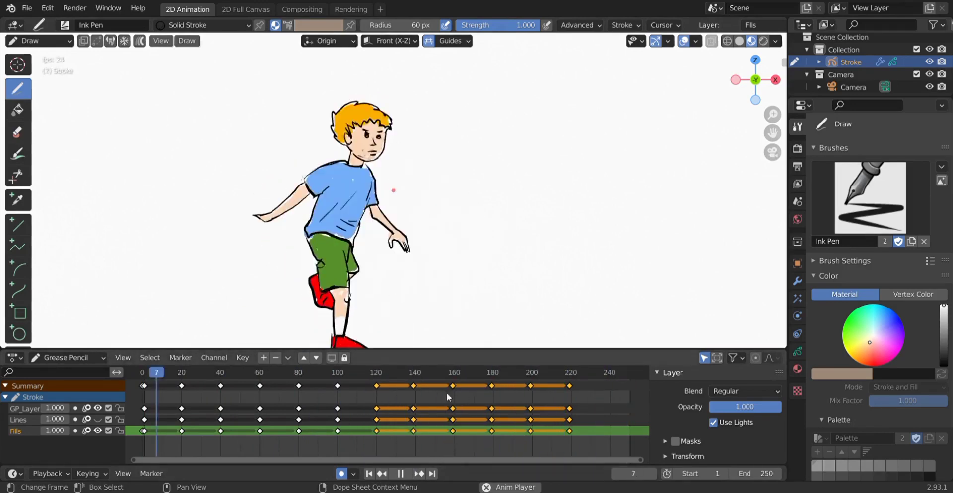
key(space)
drag(463, 349, 461, 400)
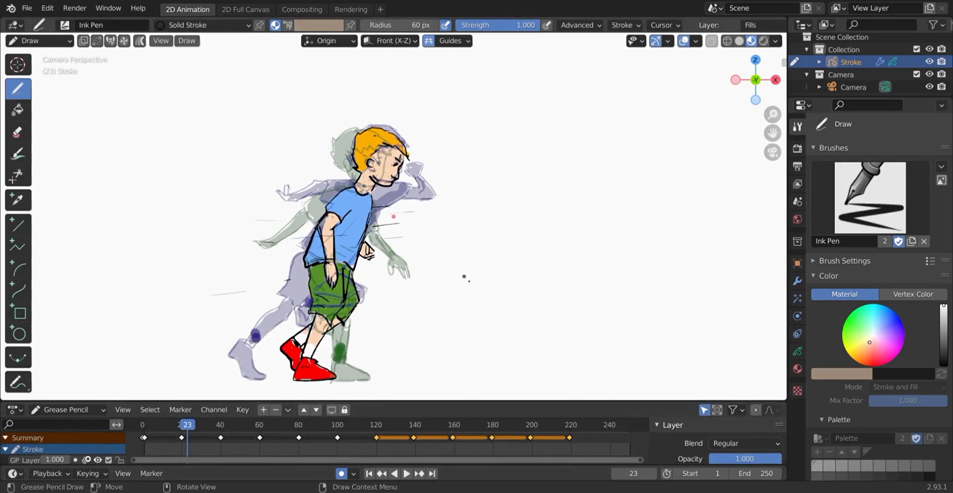
- Switch to Object Mode, deselect the boy, and add a cube mesh
click(49, 40)
click(53, 51)
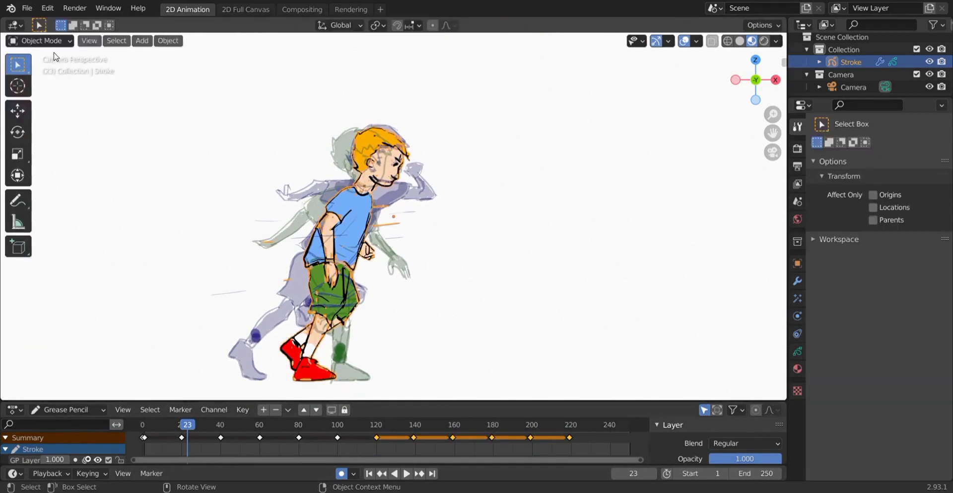
click(201, 179)
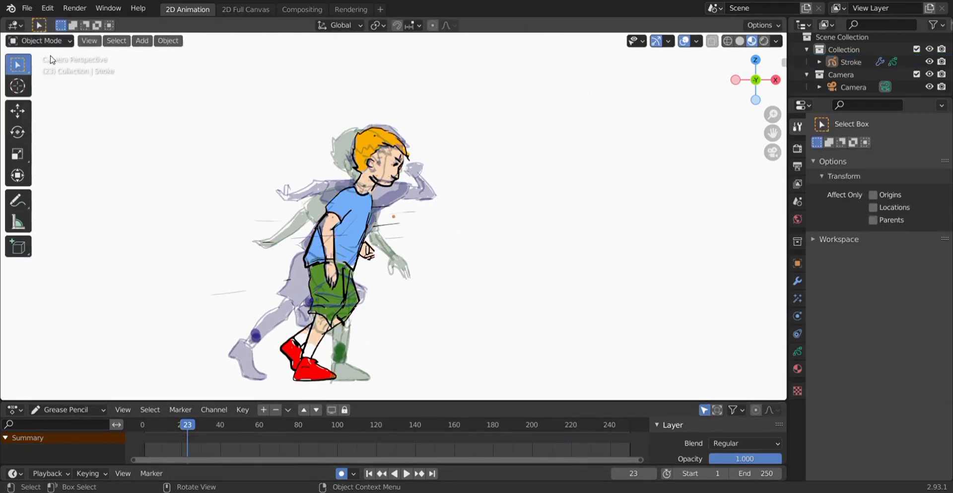
click(169, 43)
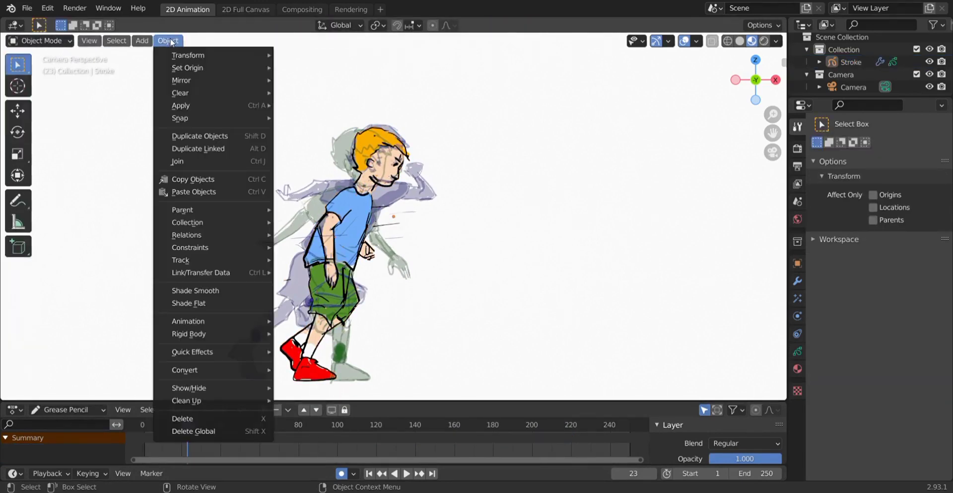
mouse_move(159, 55)
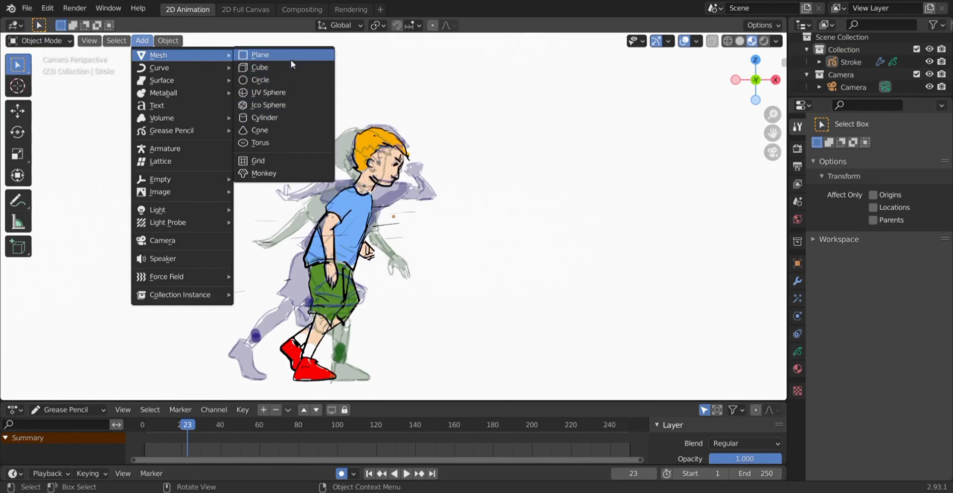
click(290, 69)
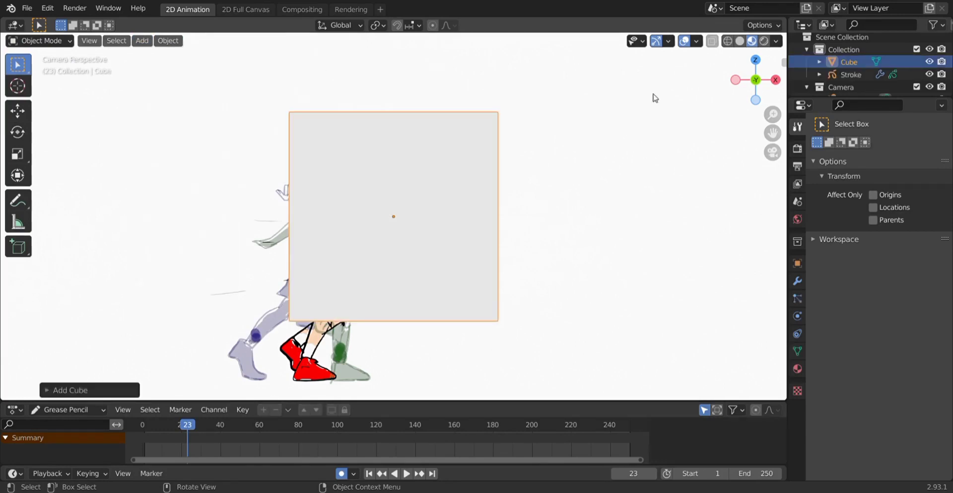
- Move the cube aside and view the scene through the camera from the front
mouse_move(654, 95)
middle_down()
mouse_move(704, 117)
mouse_move(516, 104)
mouse_move(450, 203)
middle_up()
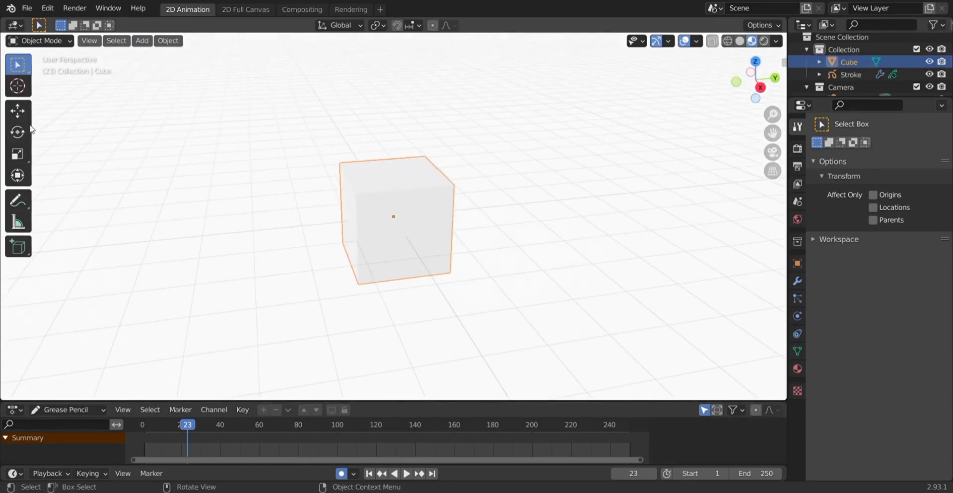
click(18, 111)
drag(439, 214, 592, 177)
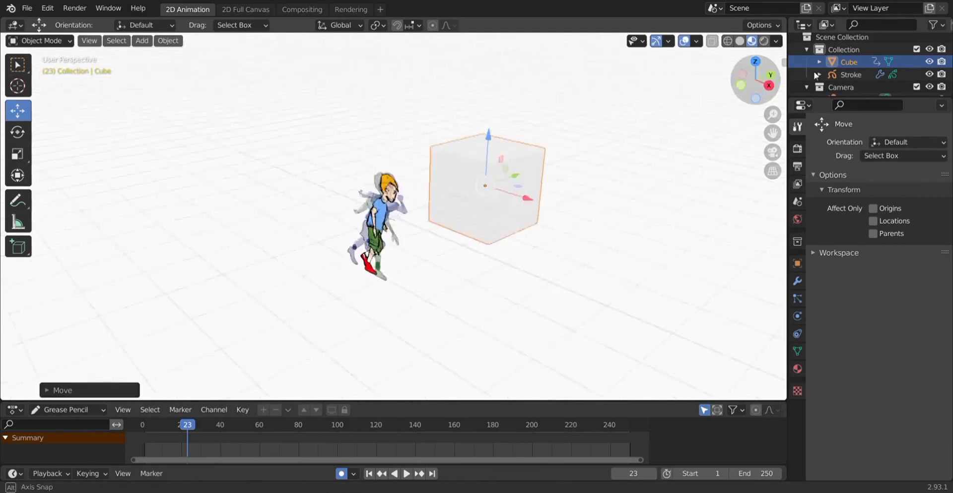
middle_drag(592, 178, 671, 147)
key(KP_1)
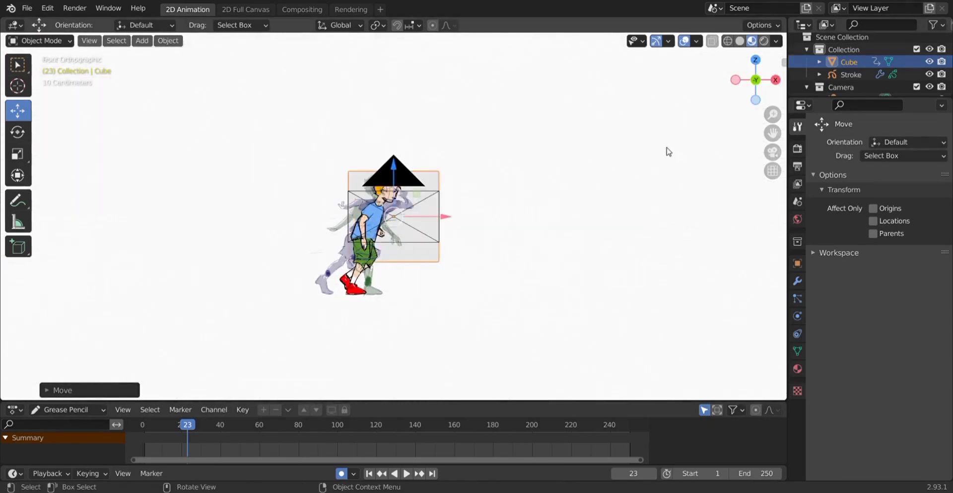
click(769, 152)
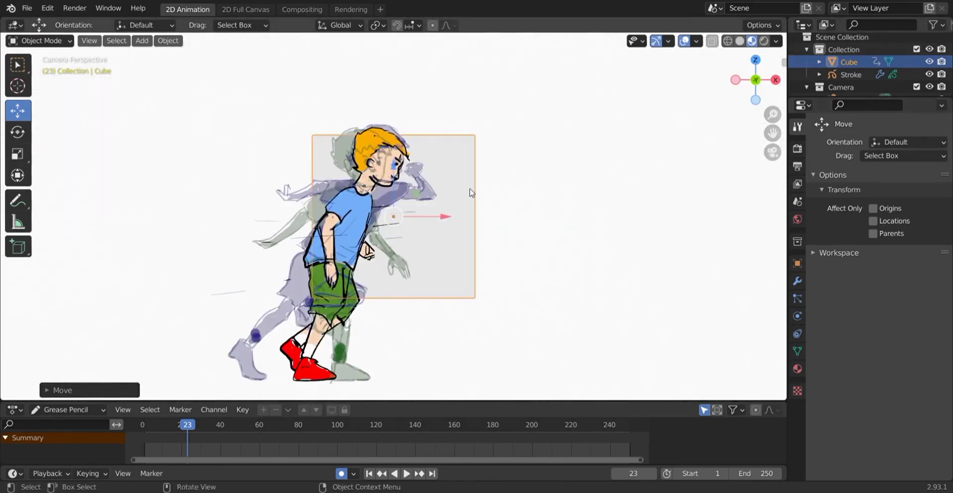
- Scale the cube up twice into a large backdrop wall behind the boy
key(s)
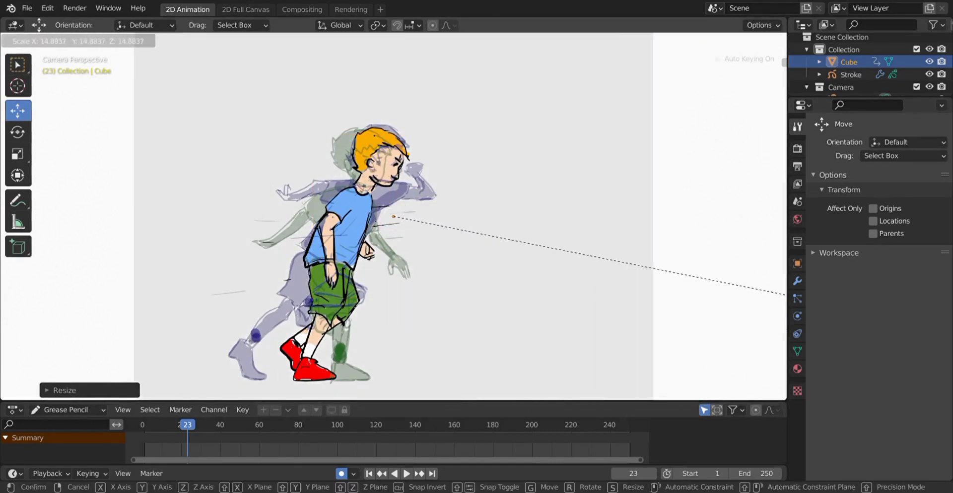
click(776, 327)
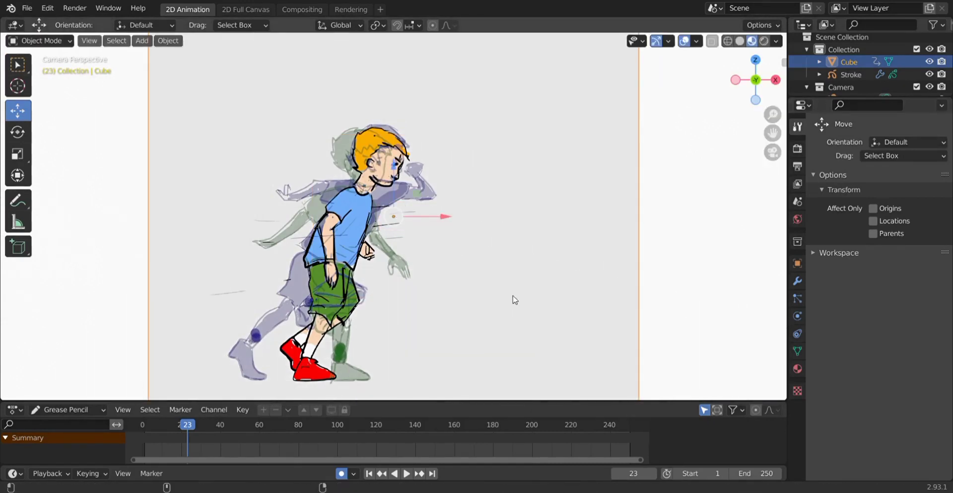
key(s)
click(419, 230)
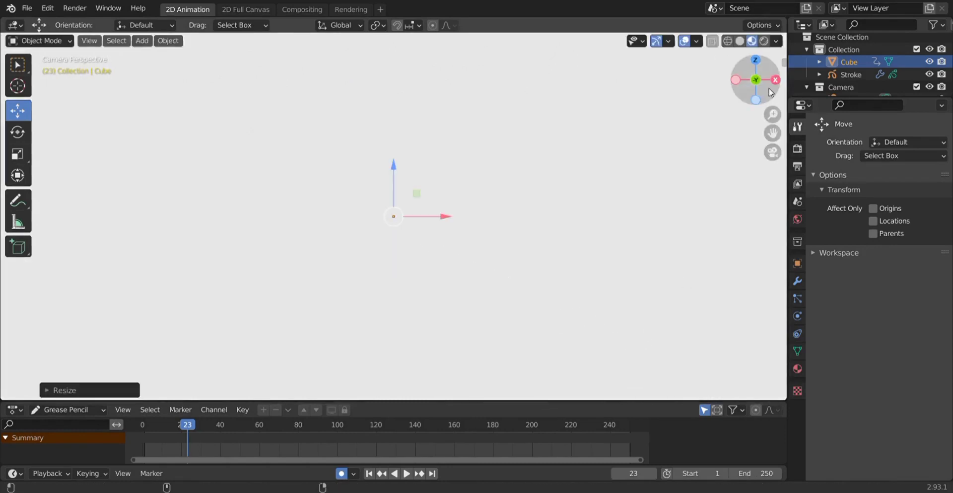
mouse_move(771, 93)
mouse_down()
mouse_move(869, 55)
mouse_move(688, 192)
mouse_up()
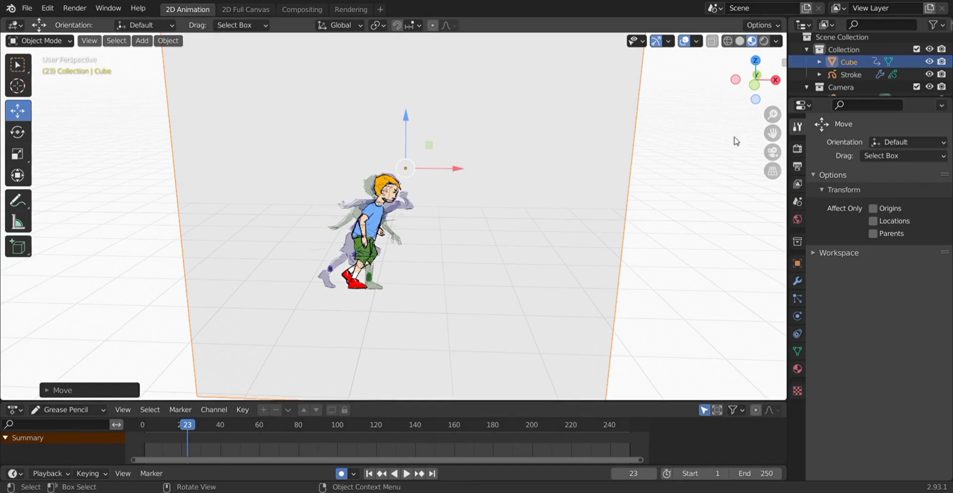
click(772, 151)
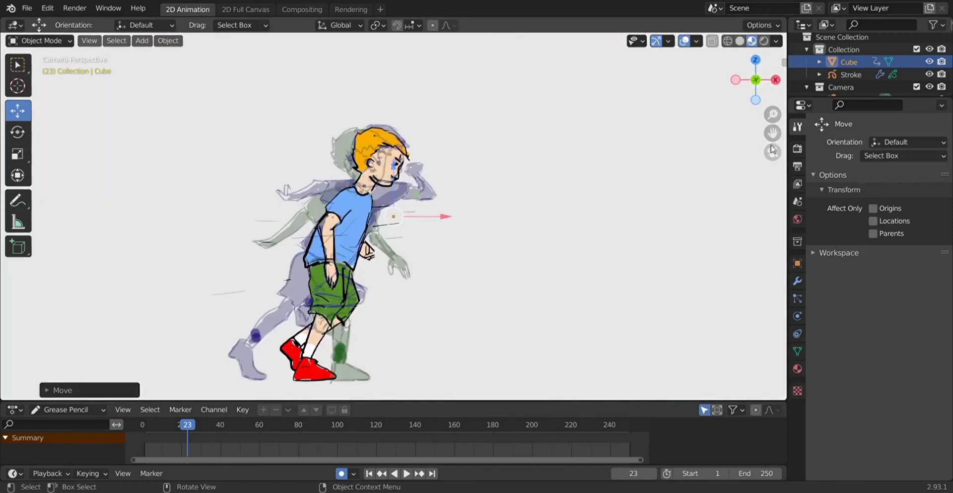
scroll(647, 234, down, 1)
scroll(670, 218, down, 2)
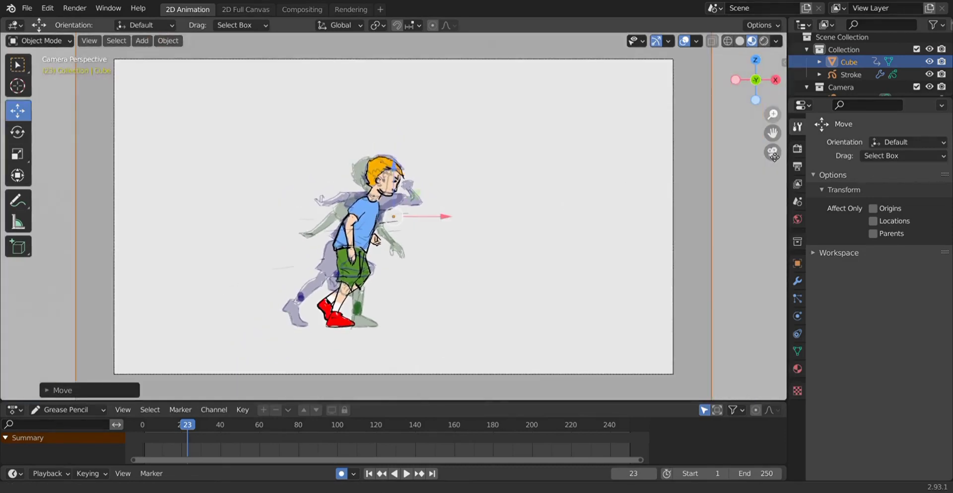
scroll(694, 203, down, 2)
scroll(720, 189, down, 1)
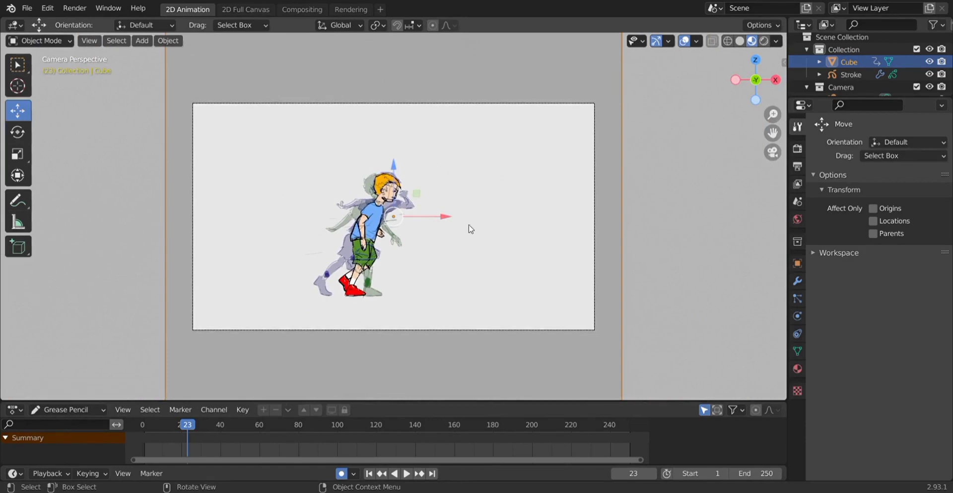
click(146, 43)
- Add a second cube and lower it along Z so its top meets the boy's feet
click(259, 69)
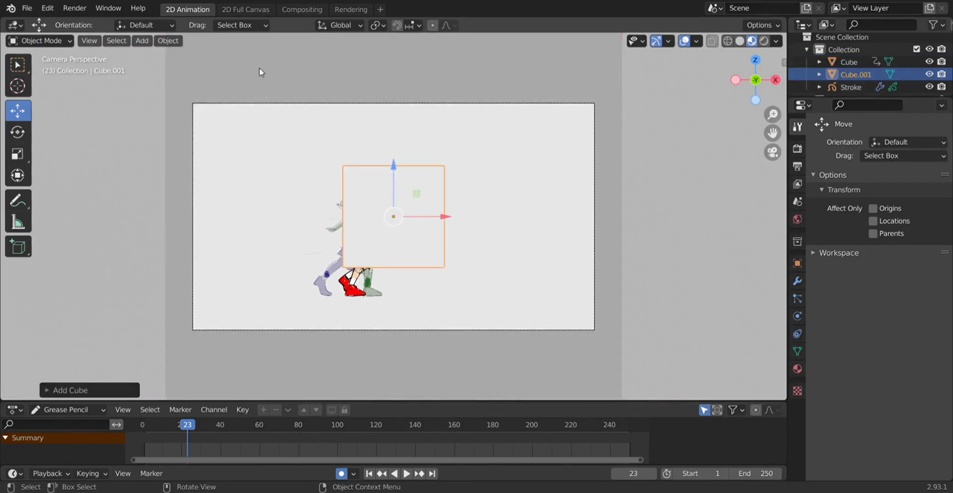
drag(395, 167, 437, 258)
middle_drag(436, 258, 405, 281)
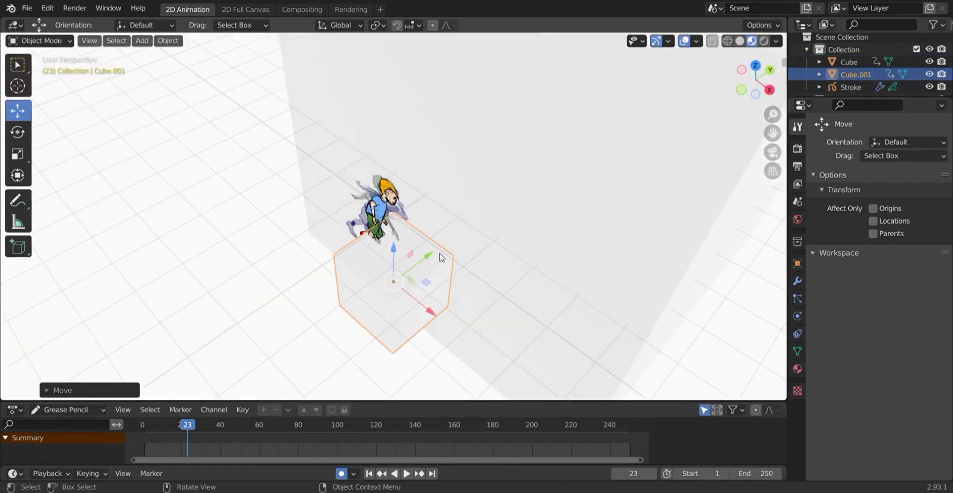
drag(402, 278, 406, 280)
key(z)
click(372, 285)
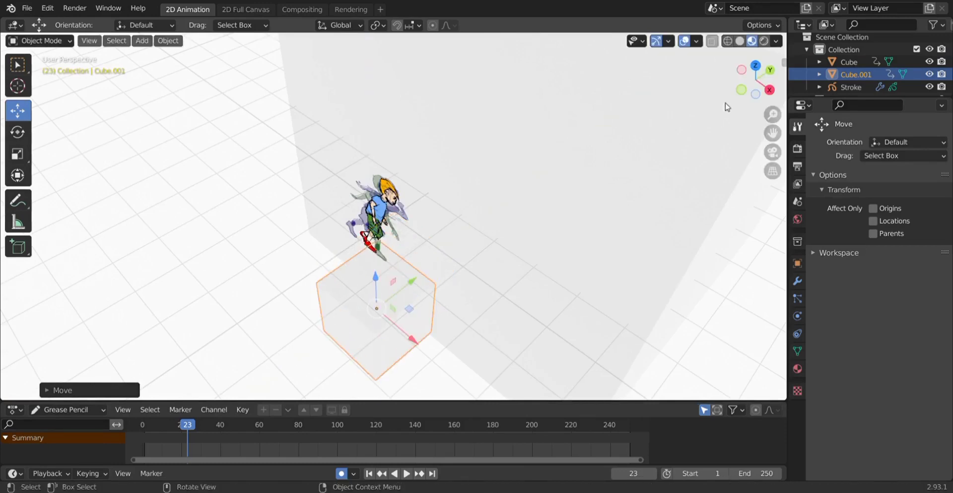
mouse_move(372, 285)
middle_down()
mouse_move(826, 24)
mouse_move(425, 346)
middle_up()
drag(396, 299, 399, 296)
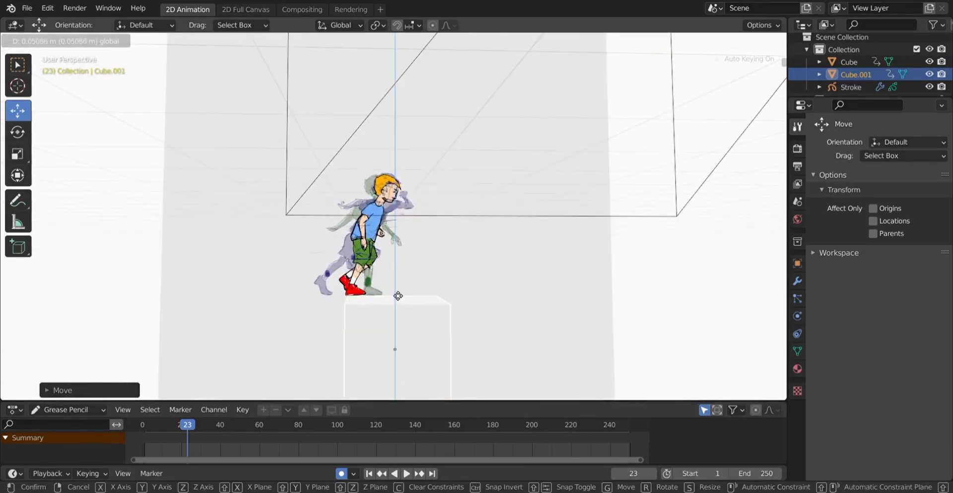
click(398, 295)
- Stretch the cube wide along X into a floor slab and return to camera view
key(s)
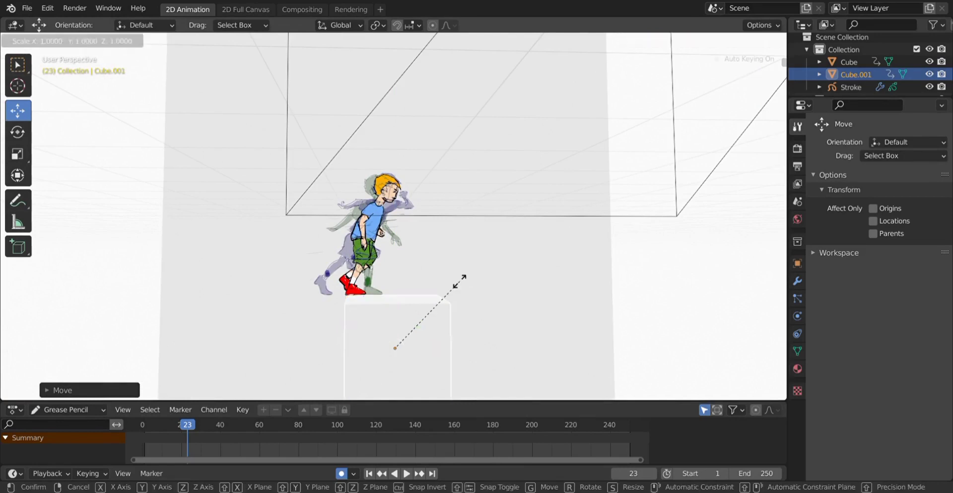
key(x)
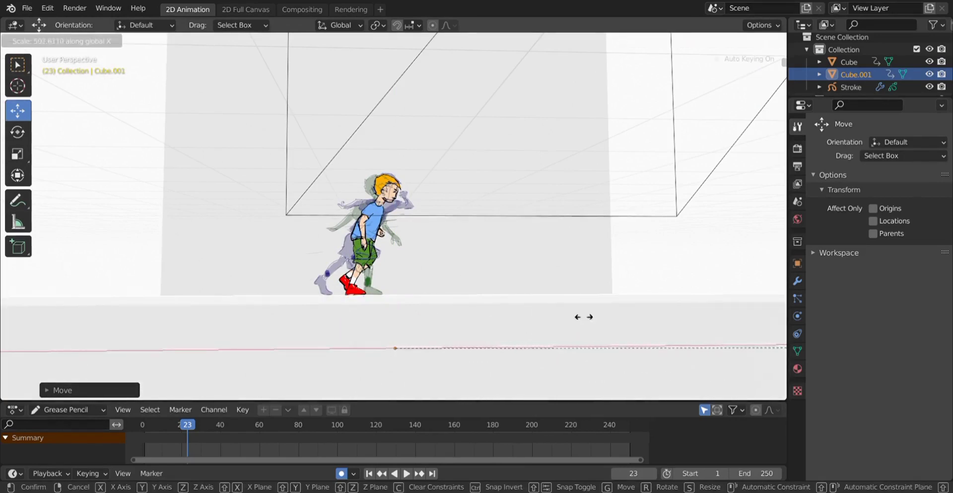
click(581, 317)
drag(755, 80, 785, 165)
click(773, 152)
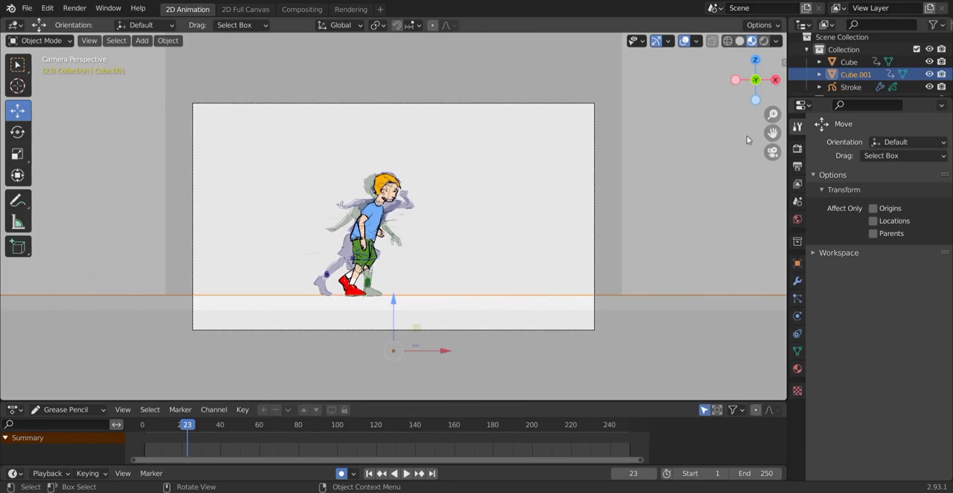
- Give the floor Cube.001 a new material with a pinkish-crimson base colour
click(854, 203)
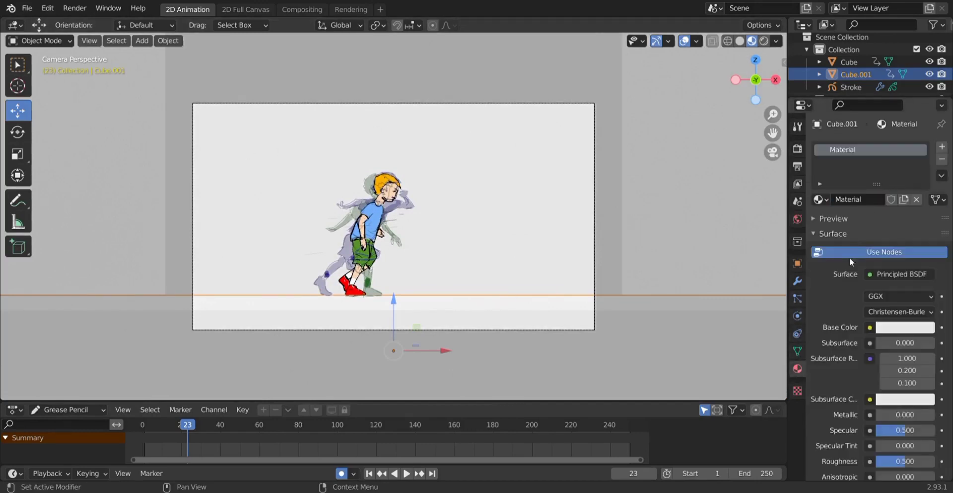
click(890, 330)
click(856, 218)
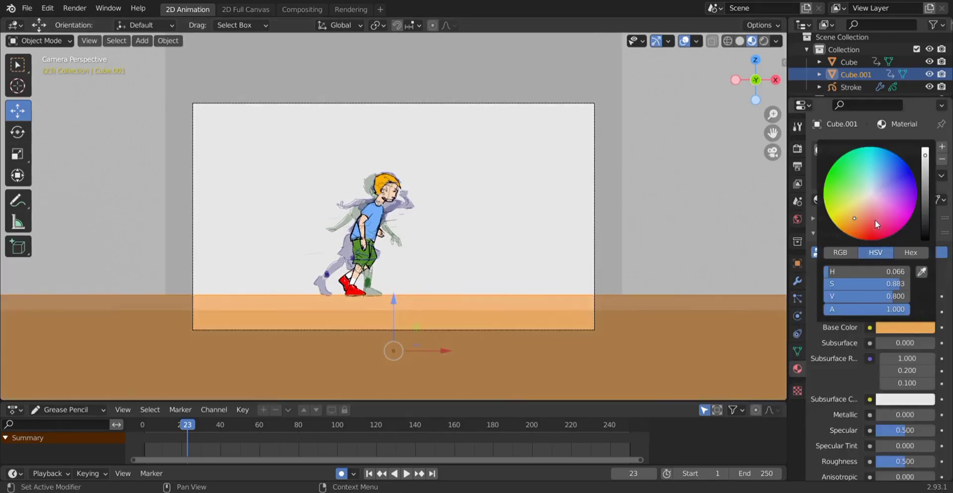
mouse_move(877, 224)
mouse_down()
mouse_move(878, 233)
mouse_move(874, 216)
mouse_up()
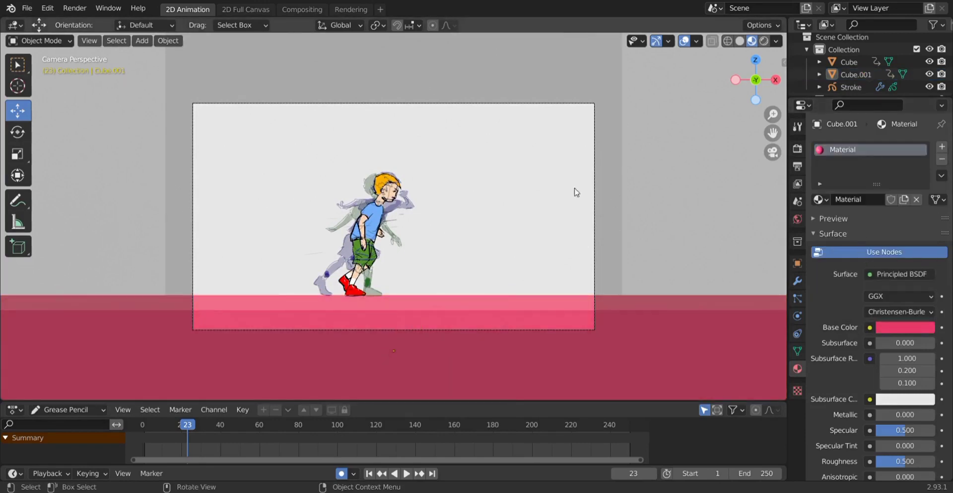
- Select the backdrop Cube and give it a new material with a bright red base colour
click(576, 193)
click(884, 198)
click(891, 329)
click(872, 227)
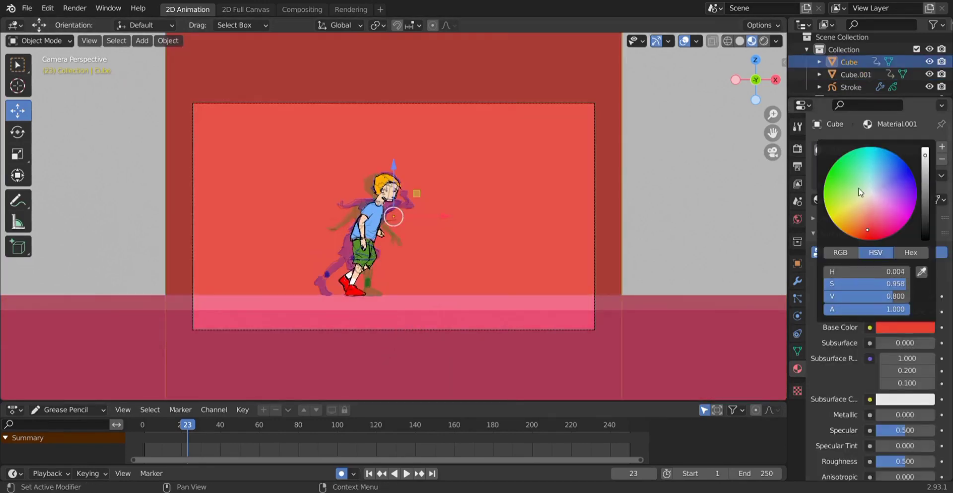
mouse_move(860, 193)
mouse_down()
mouse_move(836, 164)
mouse_move(866, 247)
mouse_move(906, 191)
mouse_up()
drag(879, 240, 874, 234)
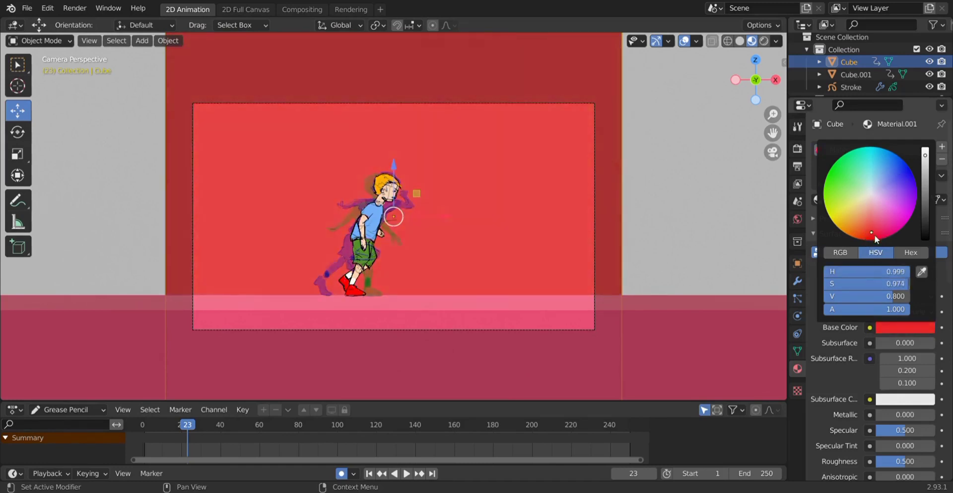
- Play the animation and change the backdrop's base colour to a saturated green
key(space)
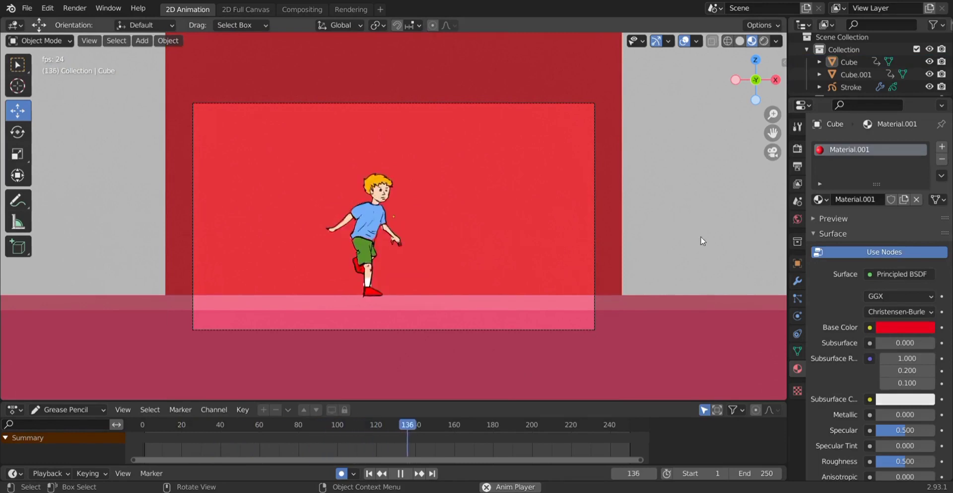
click(896, 328)
click(858, 194)
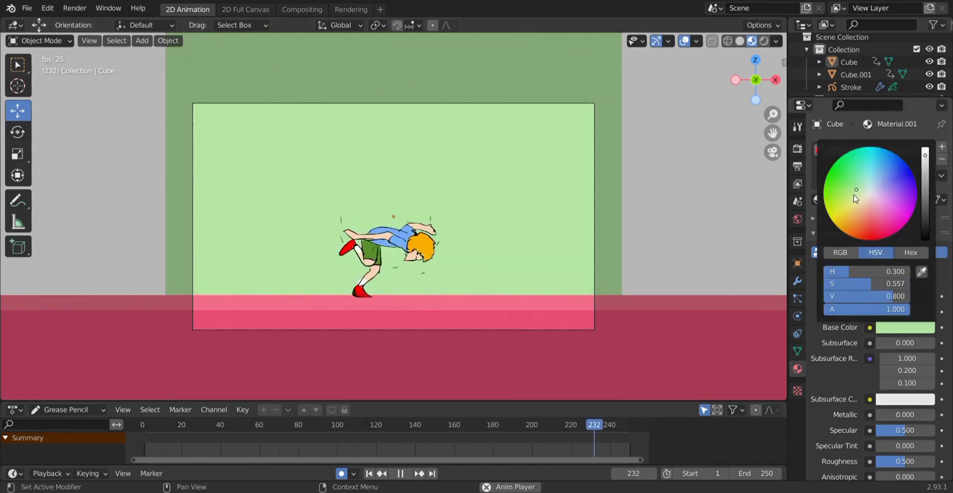
click(856, 161)
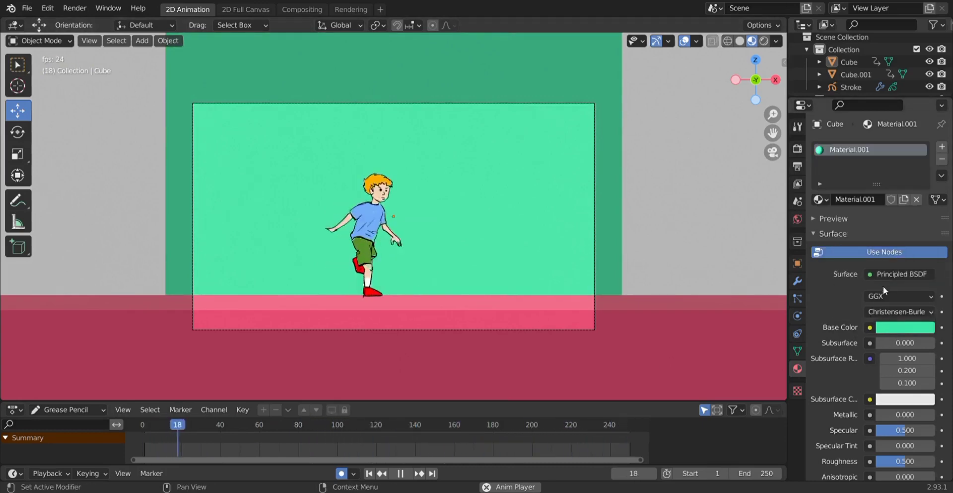
click(893, 328)
click(866, 165)
drag(866, 165, 851, 167)
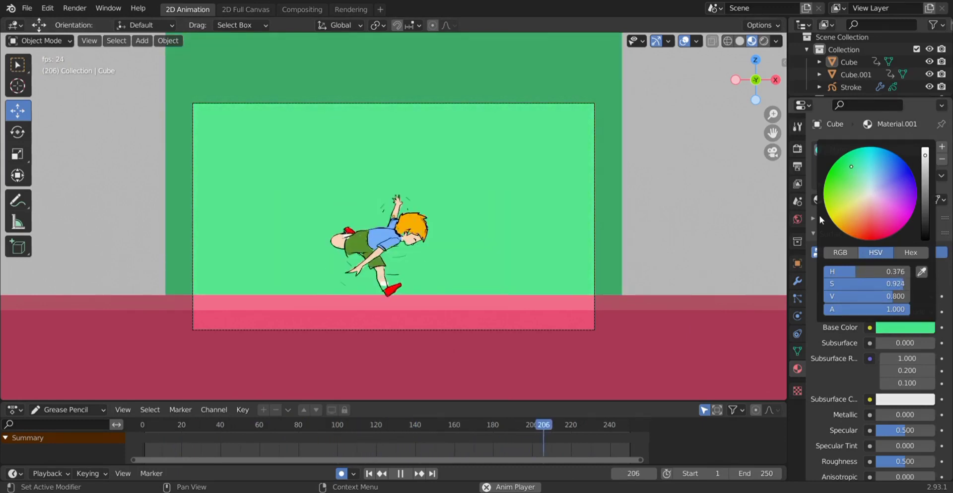
- Select the pink floor, stop playback and shift the floor slightly
click(584, 349)
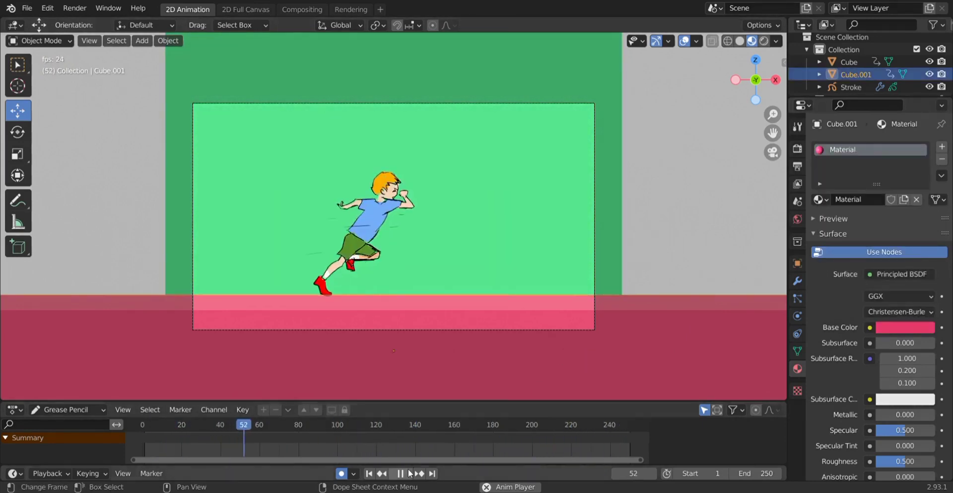
key(space)
click(427, 354)
drag(392, 306, 399, 310)
- Confirm the floor's position, play the animation, and try orange and blue floor colours before pink-red
click(399, 310)
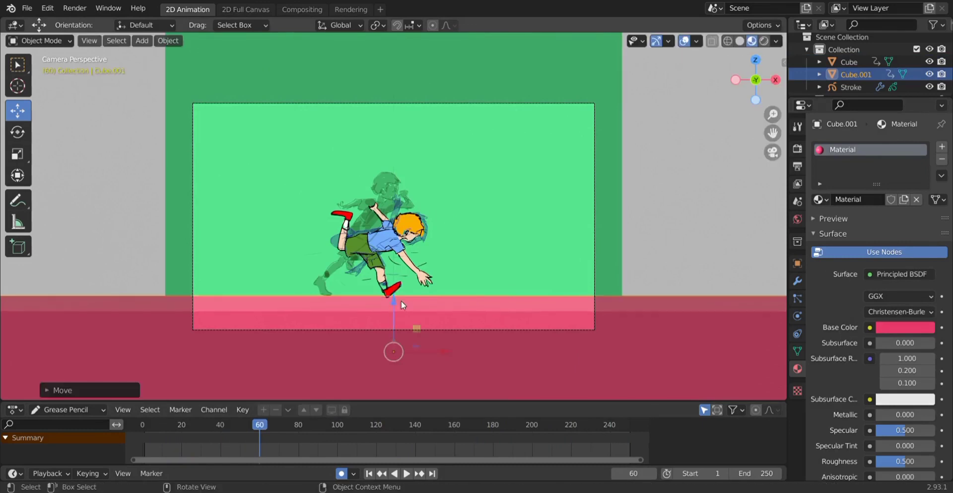
click(406, 473)
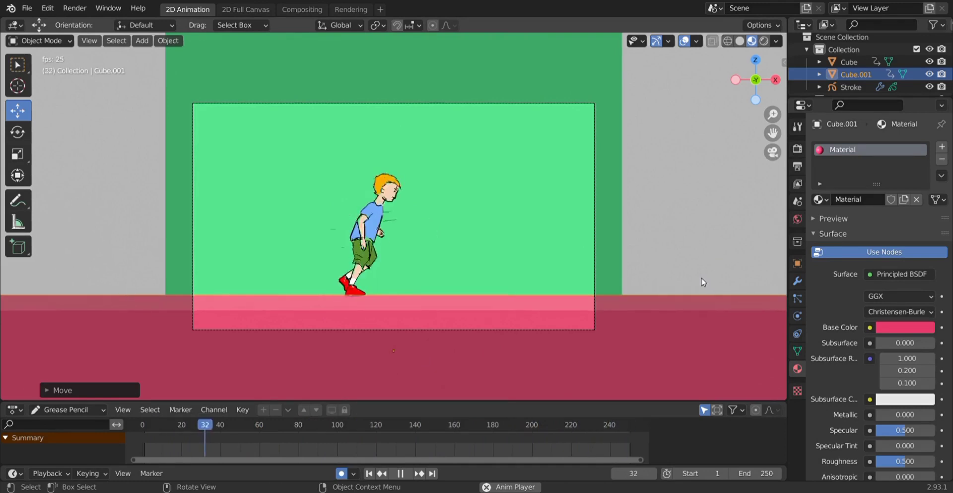
click(902, 326)
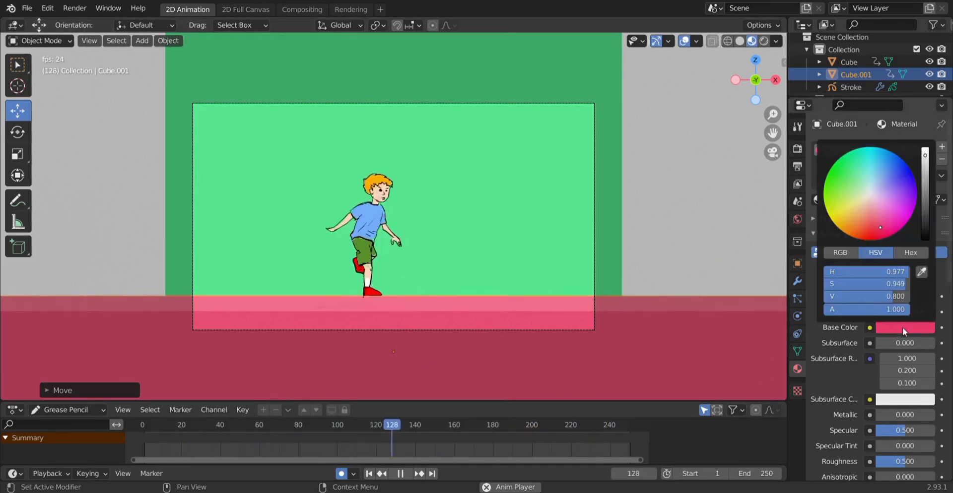
click(881, 236)
mouse_move(882, 235)
mouse_down()
mouse_move(858, 228)
mouse_move(886, 246)
mouse_move(873, 216)
mouse_move(862, 239)
mouse_up()
drag(892, 194, 896, 179)
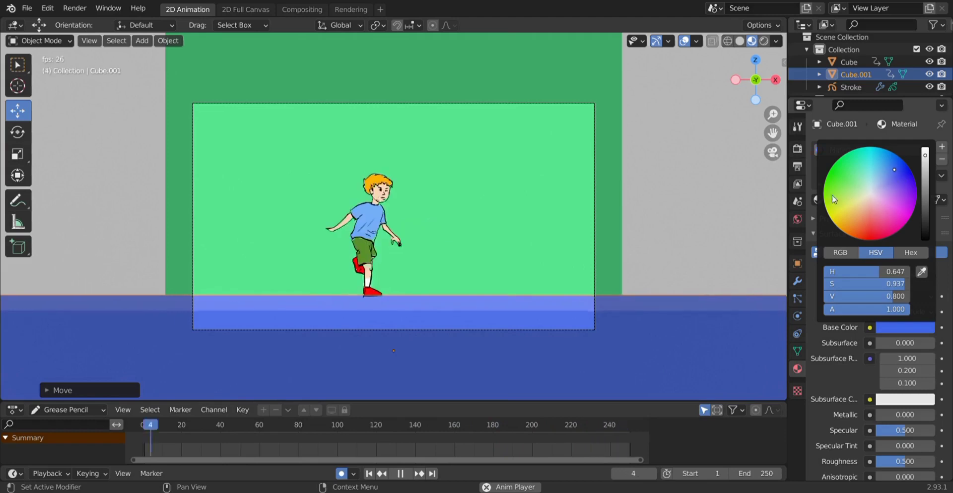
click(880, 229)
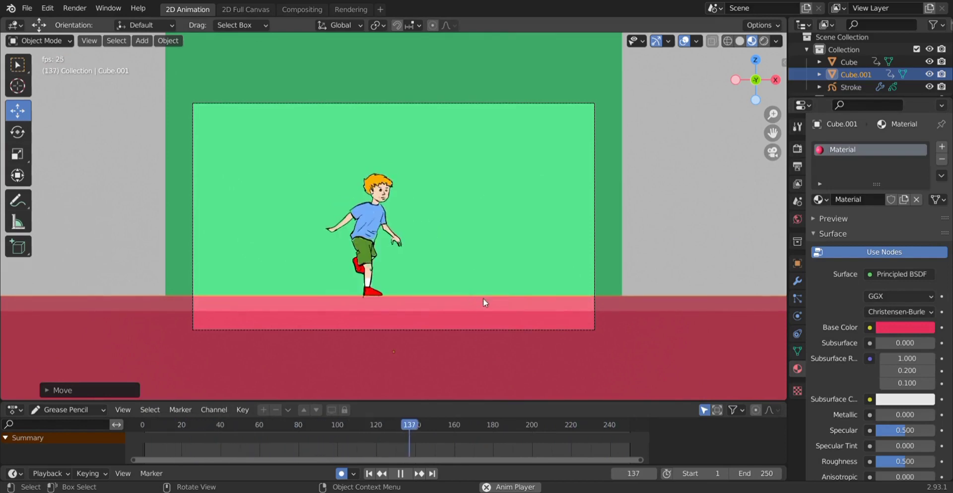
- Fine-tune the floor to pink-red (H 0.989, S 0.969, V 0.800), stop playback and select the backdrop
click(905, 328)
drag(896, 197, 876, 235)
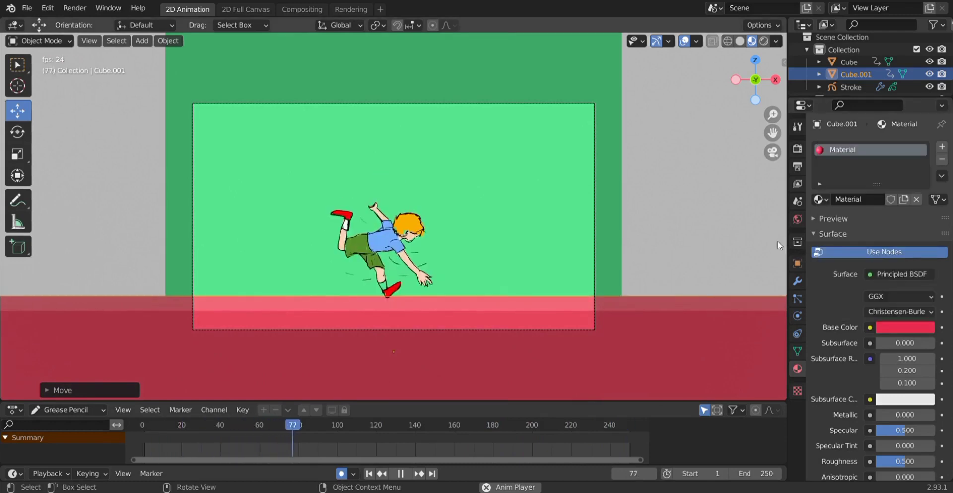
key(space)
click(390, 351)
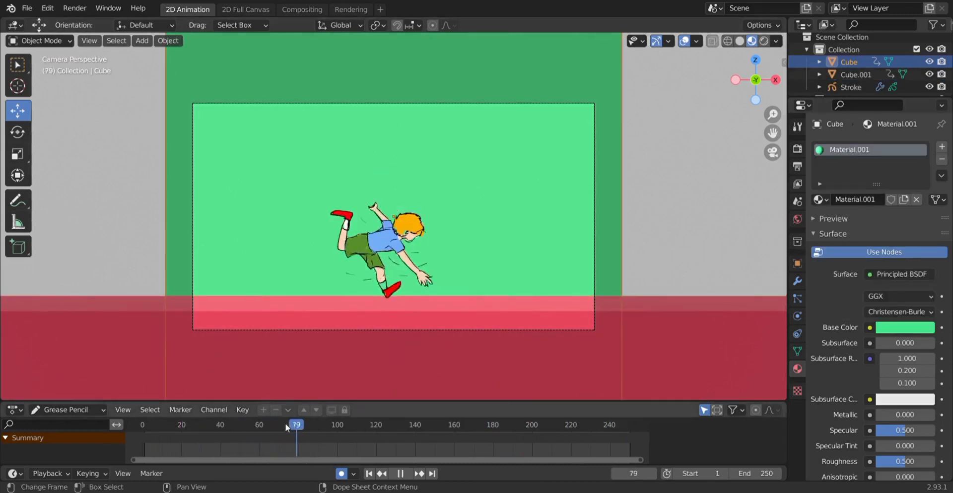
drag(286, 427, 146, 423)
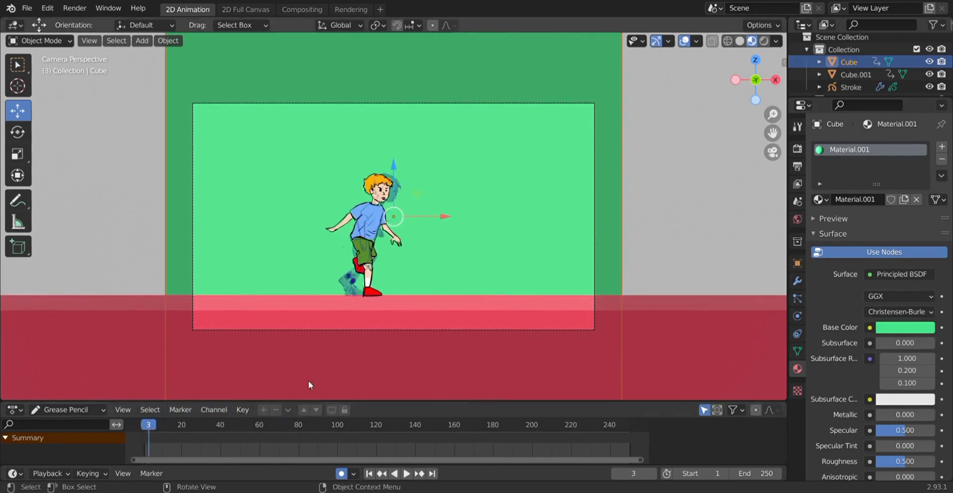
- In World Properties, drop the world colour almost to black
click(797, 219)
click(894, 228)
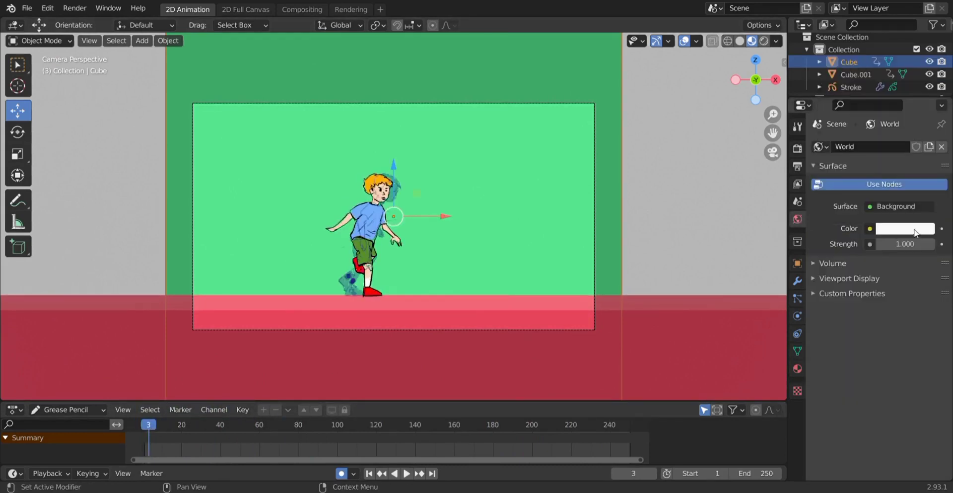
click(905, 228)
click(892, 263)
click(891, 204)
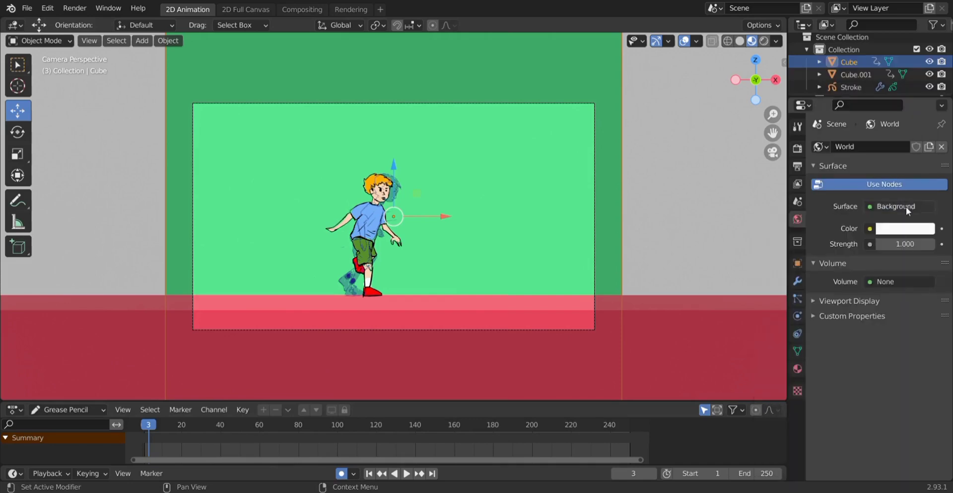
click(904, 229)
click(922, 123)
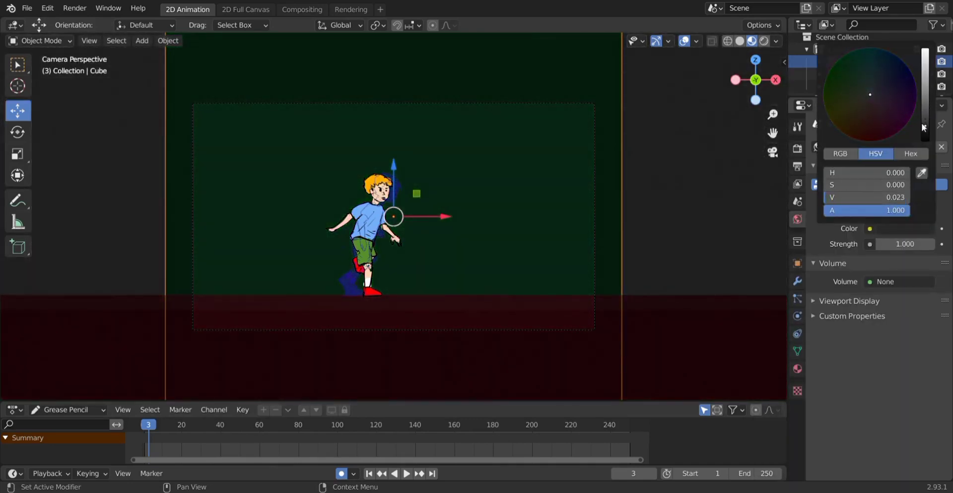
drag(921, 123, 922, 123)
- Preview the dark scene, then raise the world colour slightly to V 0.102
key(space)
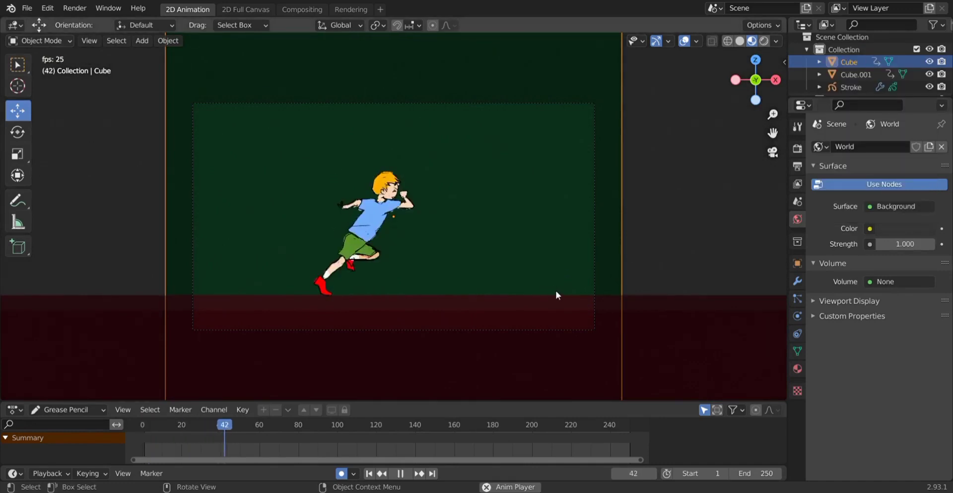
key(space)
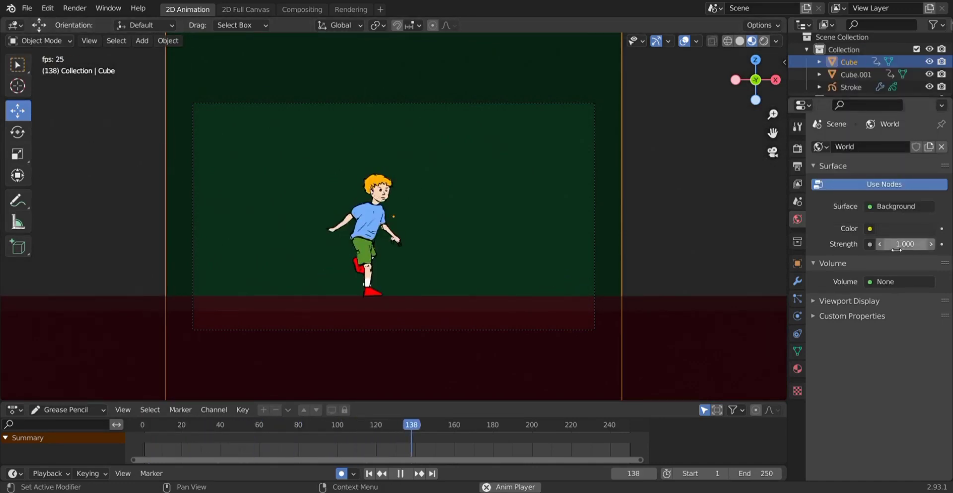
click(906, 228)
click(926, 113)
drag(926, 113, 925, 114)
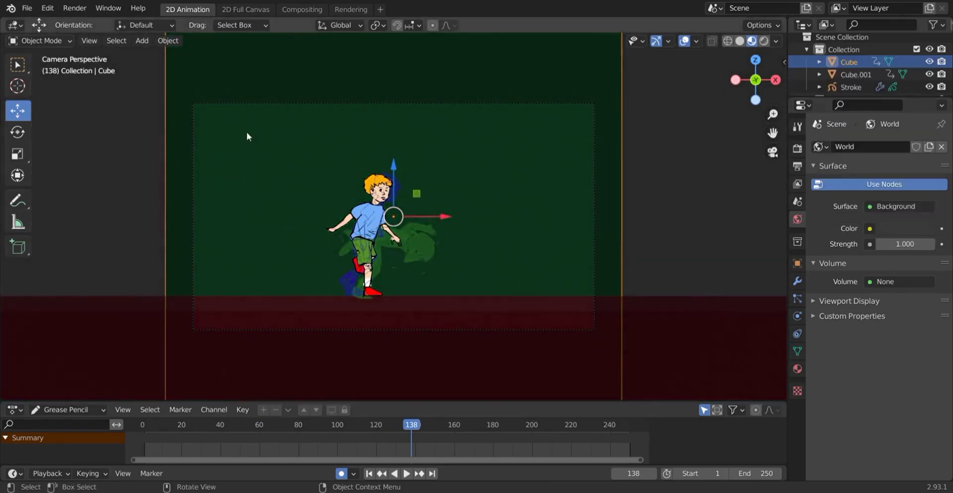
click(143, 41)
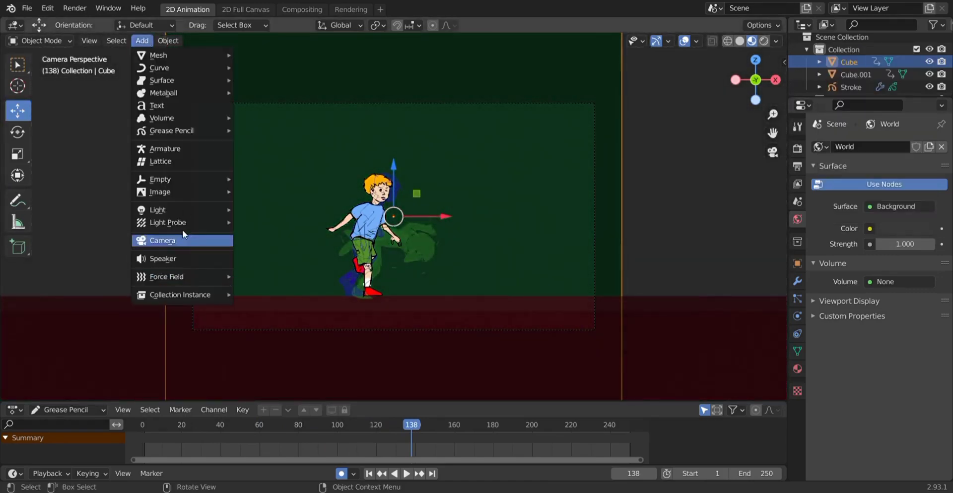
- Add an area light, raise it above the boy, enlarge it and tilt it around X
mouse_move(158, 210)
click(272, 251)
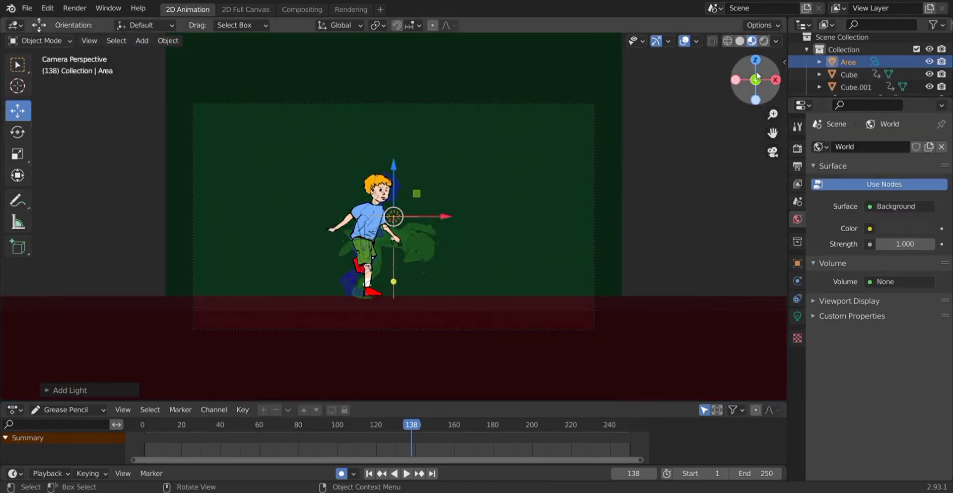
drag(758, 76, 628, 124)
key(g)
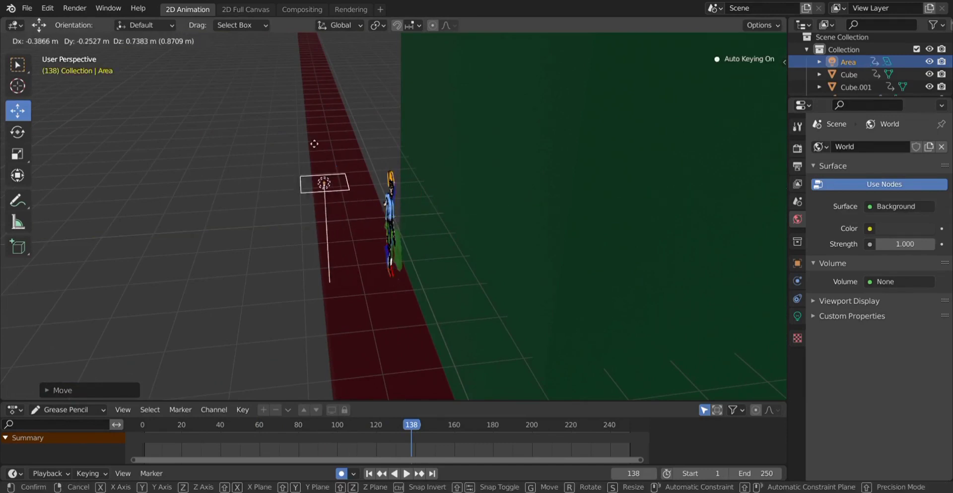
click(315, 124)
key(s)
click(217, 172)
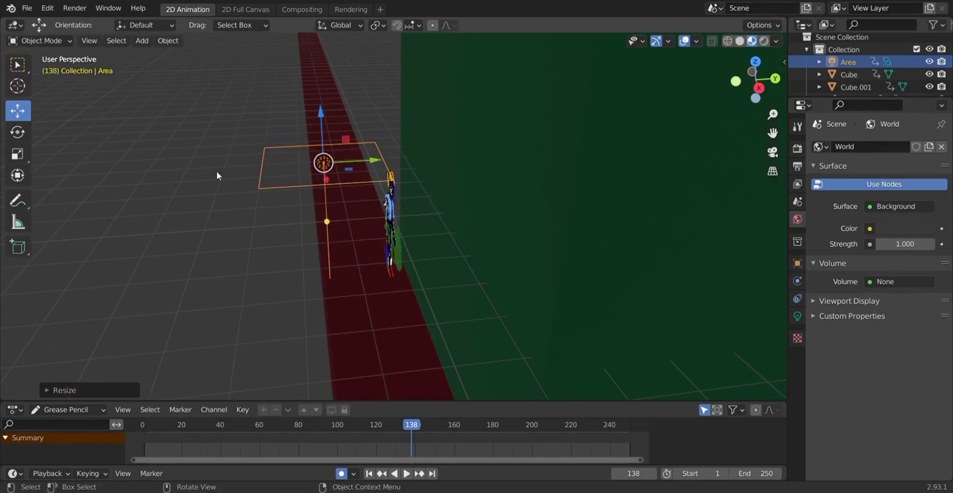
click(17, 133)
drag(347, 124, 583, 133)
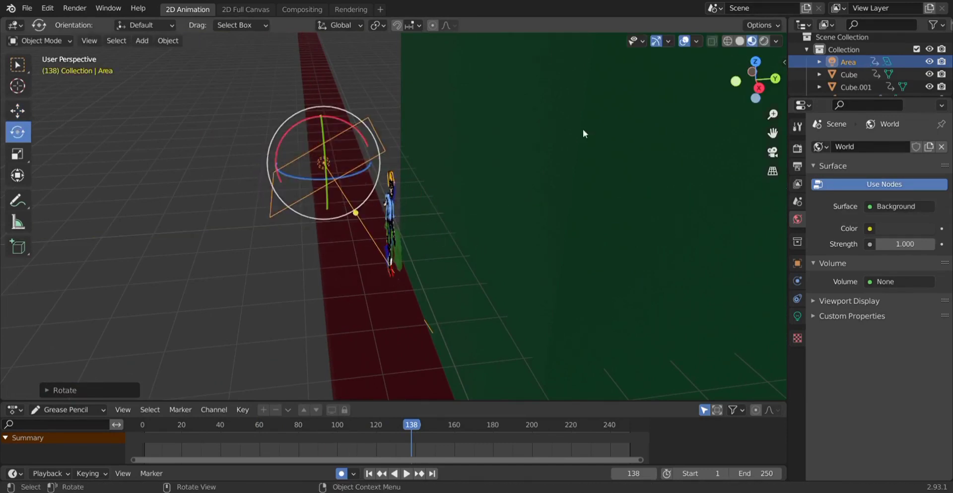
drag(759, 77, 710, 138)
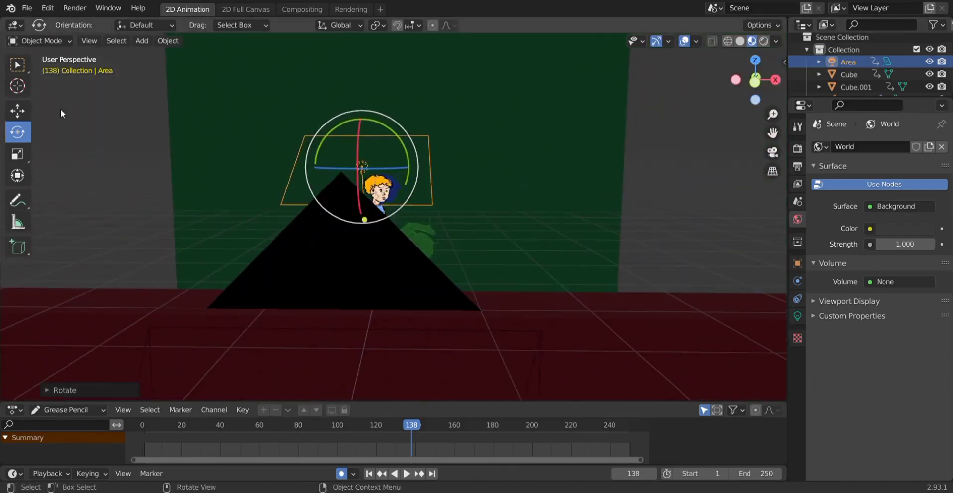
- Tint the area light pink with 23.7 W power and preview through the camera
click(798, 316)
click(899, 215)
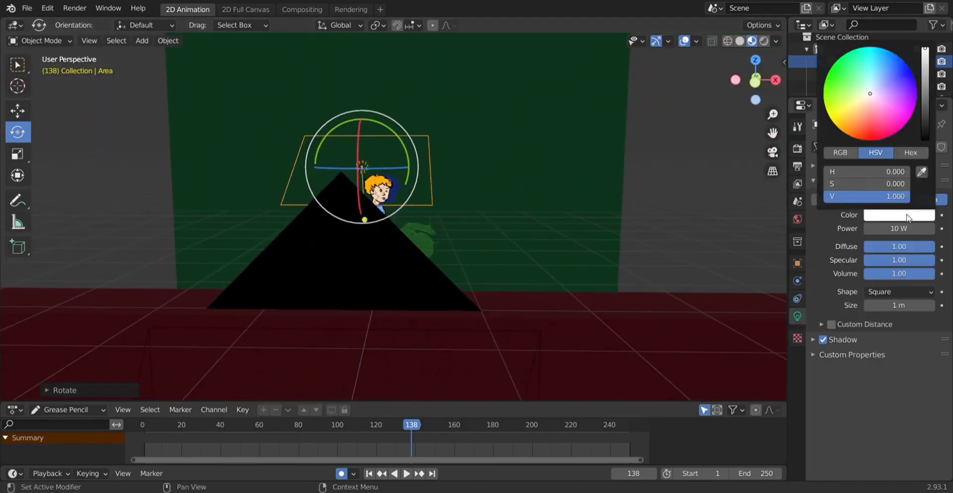
click(879, 120)
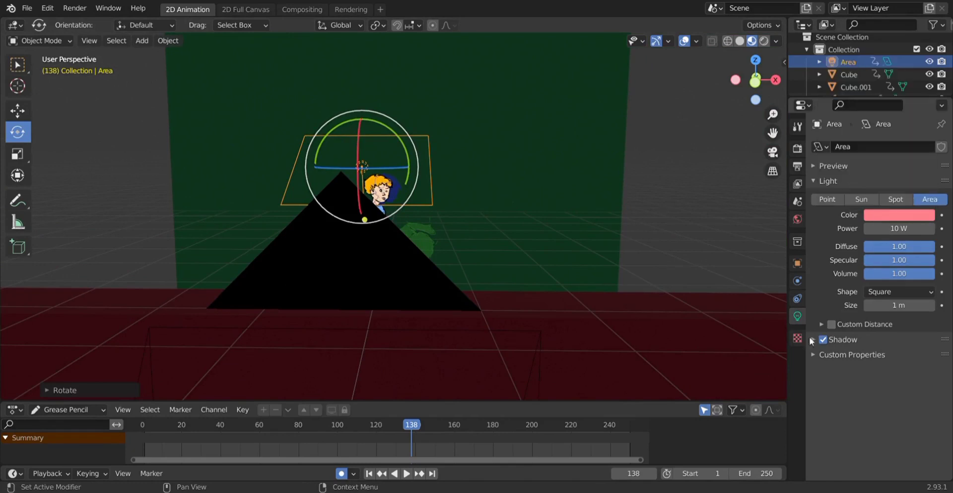
drag(899, 229, 914, 228)
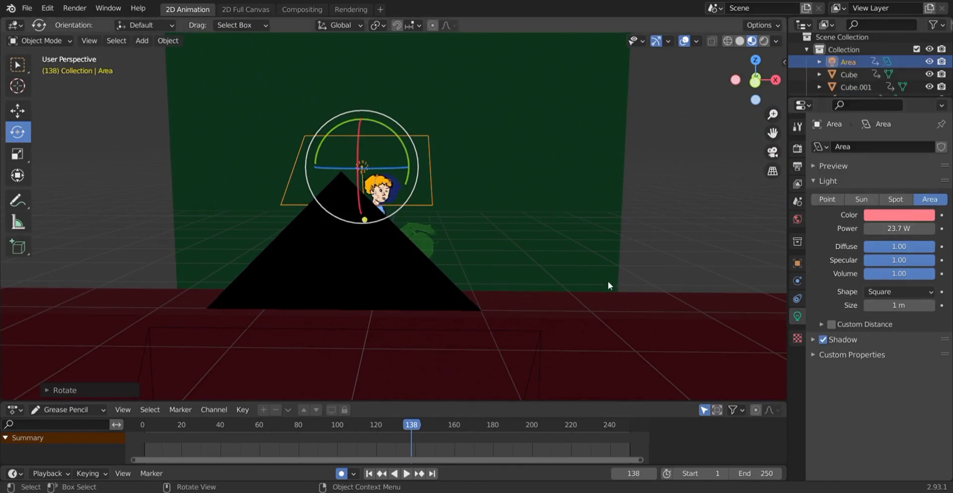
click(773, 152)
key(space)
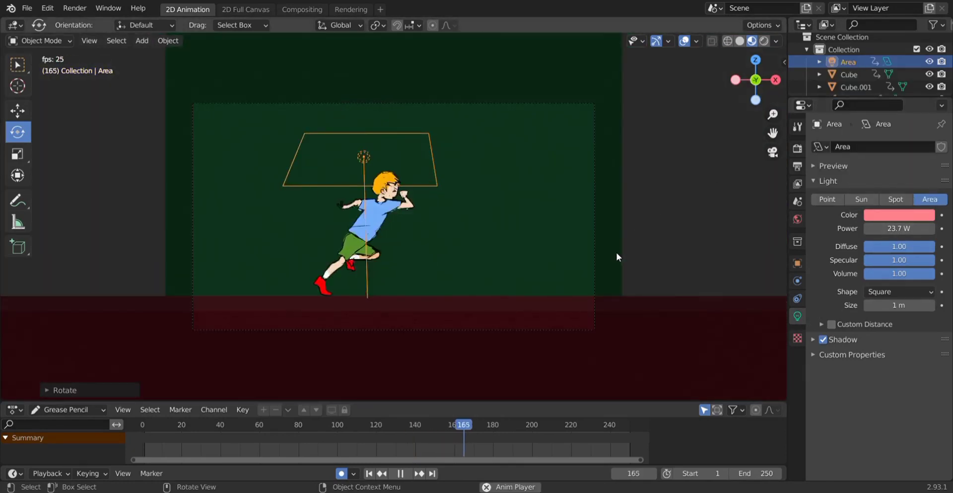
key(space)
- Set the light power to 1000 W with a nearly white colour, then replay from an early frame
click(899, 215)
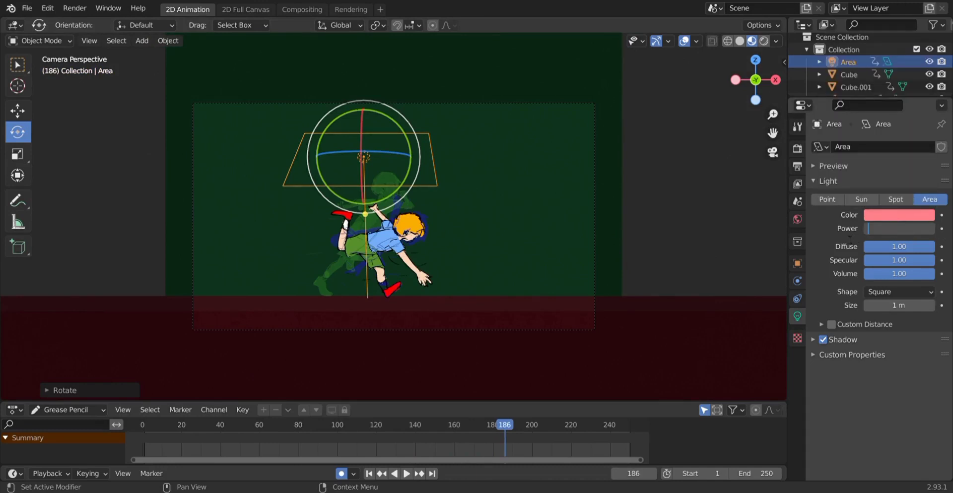
text(1000)
key(Return)
click(899, 215)
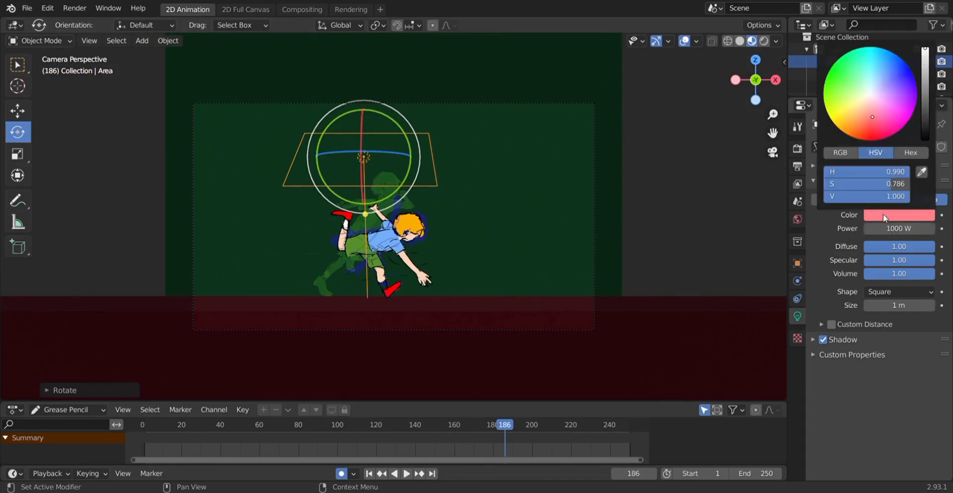
click(872, 94)
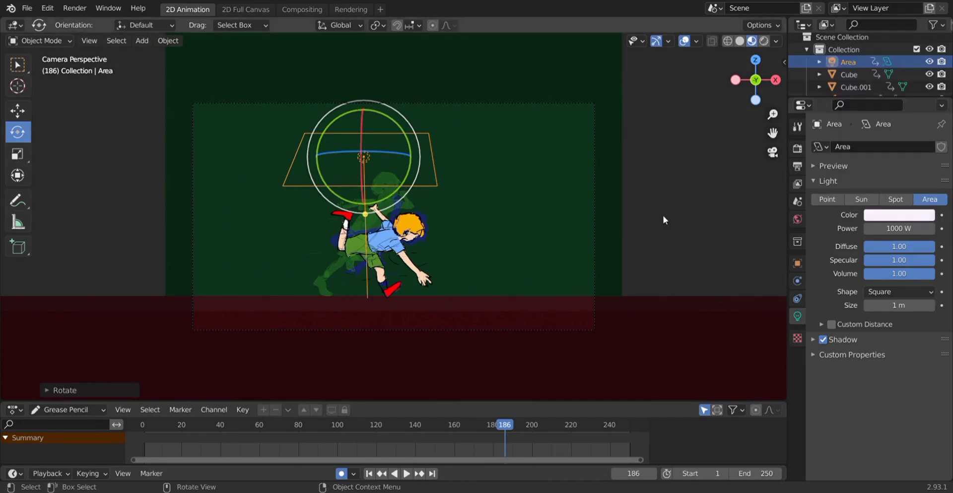
key(space)
click(207, 436)
drag(207, 436, 170, 430)
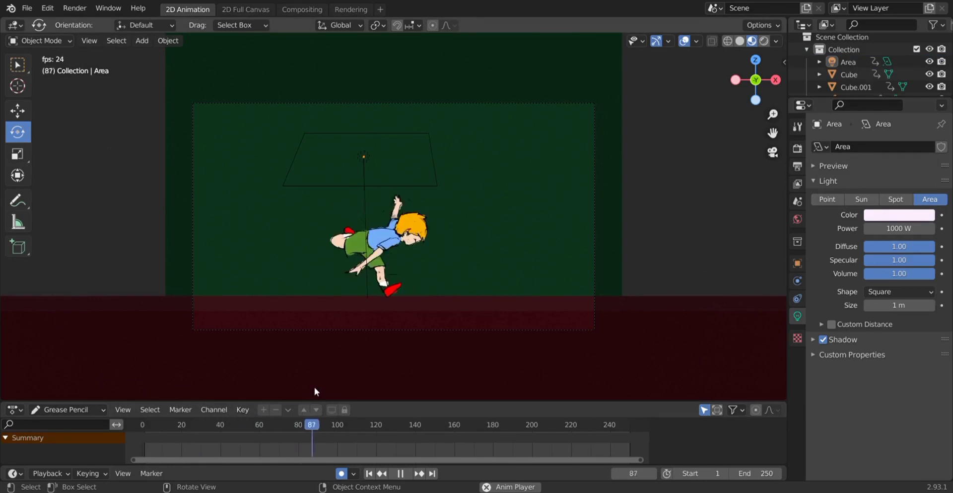
key(space)
- Brighten the world colour back up and preview the animation, rewinding to frame 1
click(797, 219)
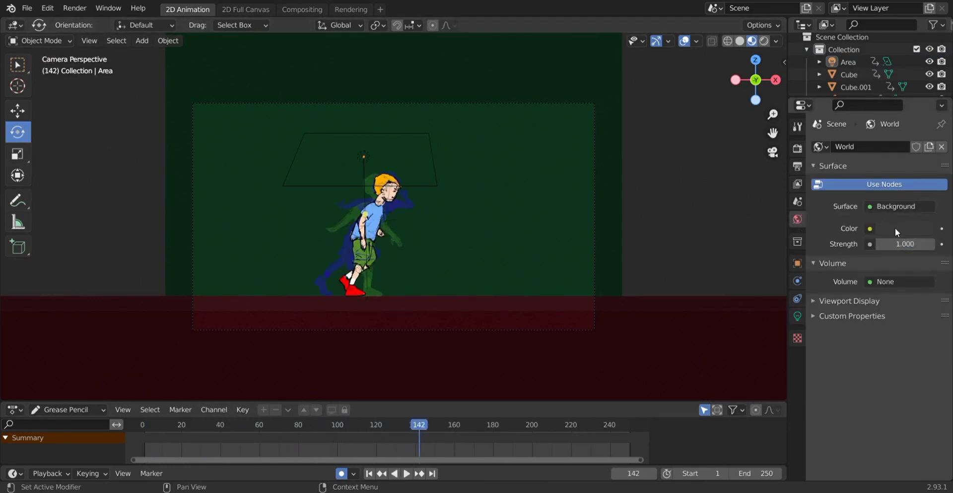
click(897, 231)
drag(925, 139, 922, 57)
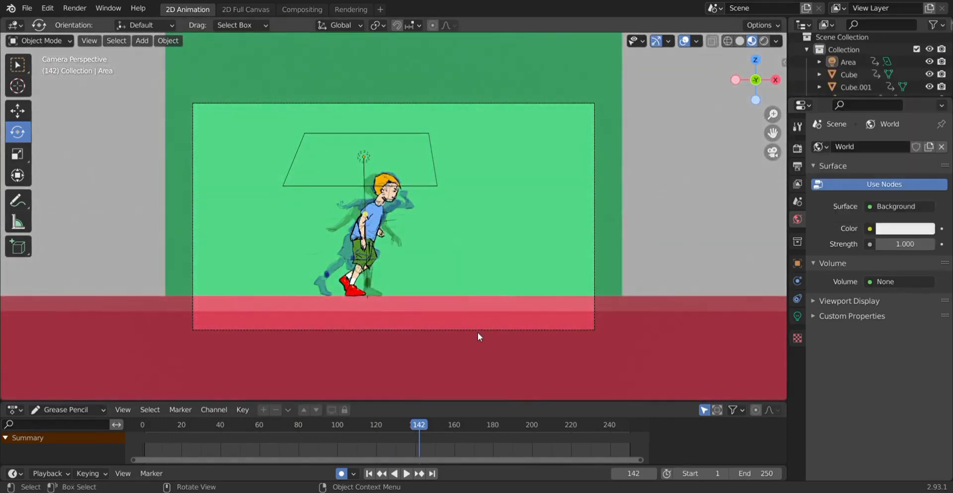
key(space)
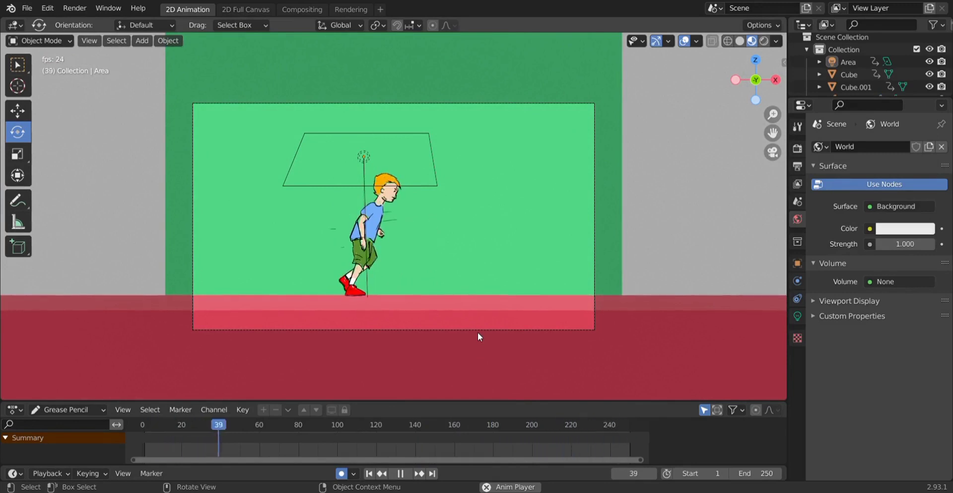
click(400, 474)
click(369, 474)
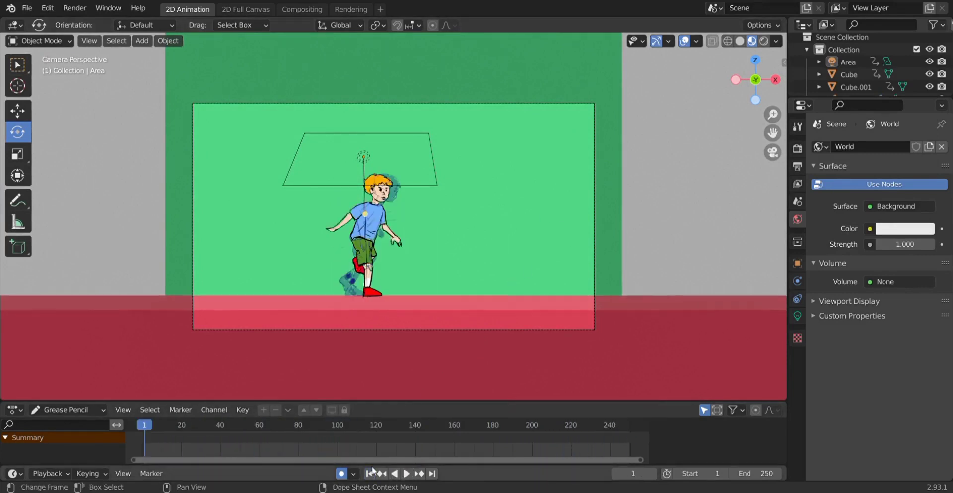
- Try a pink world background colour and replay the animation from the start
click(905, 229)
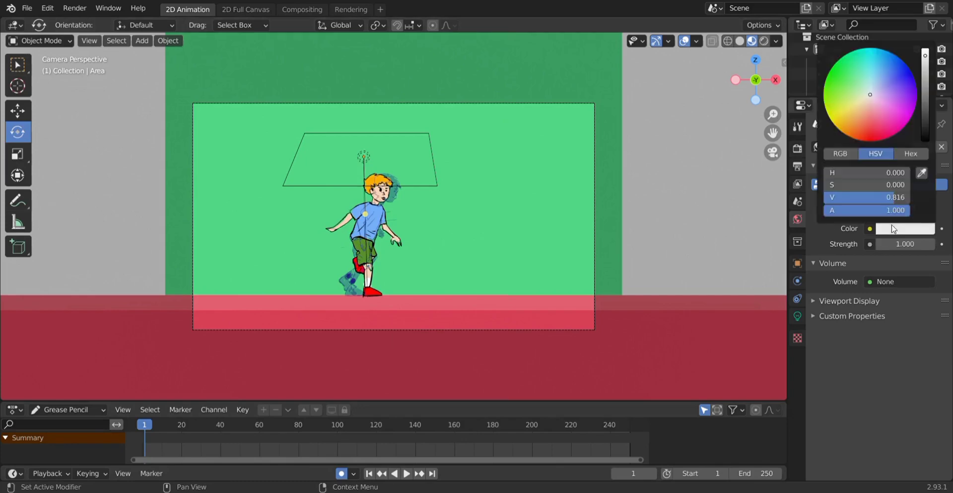
mouse_move(865, 114)
mouse_down()
mouse_move(848, 119)
mouse_move(886, 114)
mouse_up()
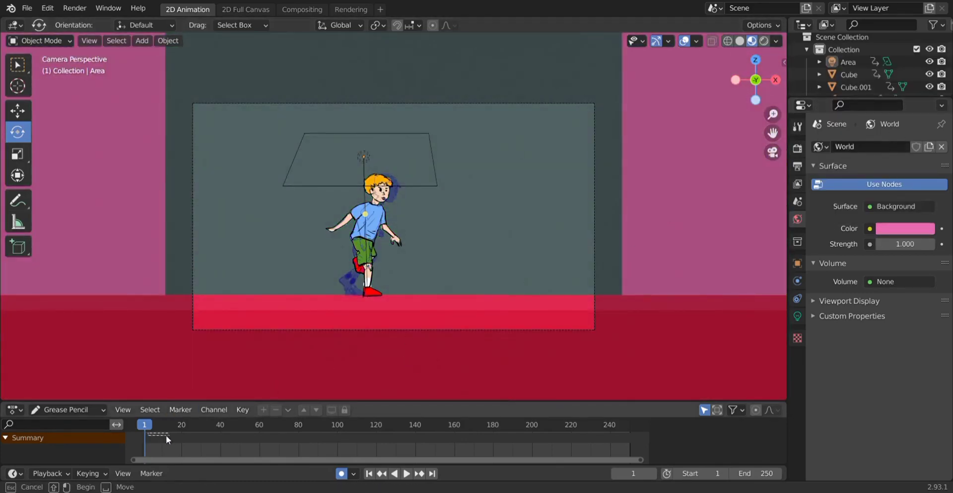
click(142, 425)
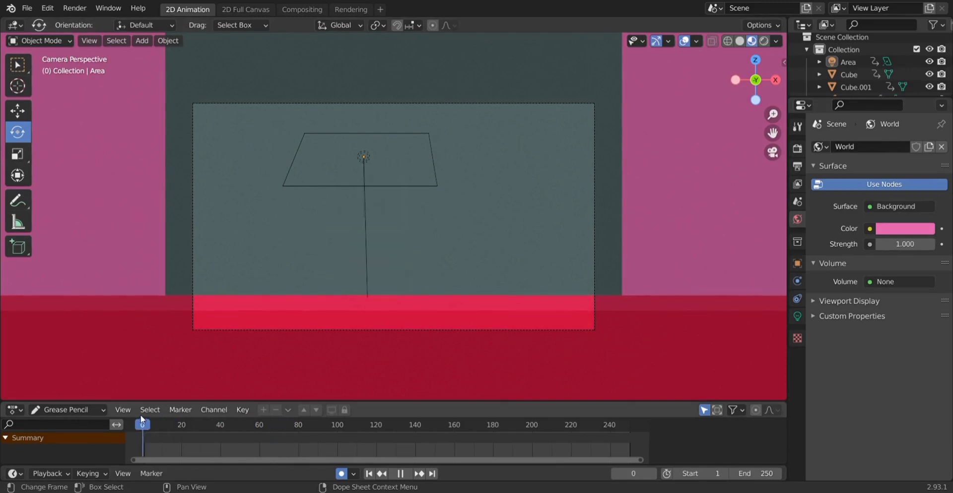
click(402, 473)
click(406, 474)
click(369, 473)
click(406, 473)
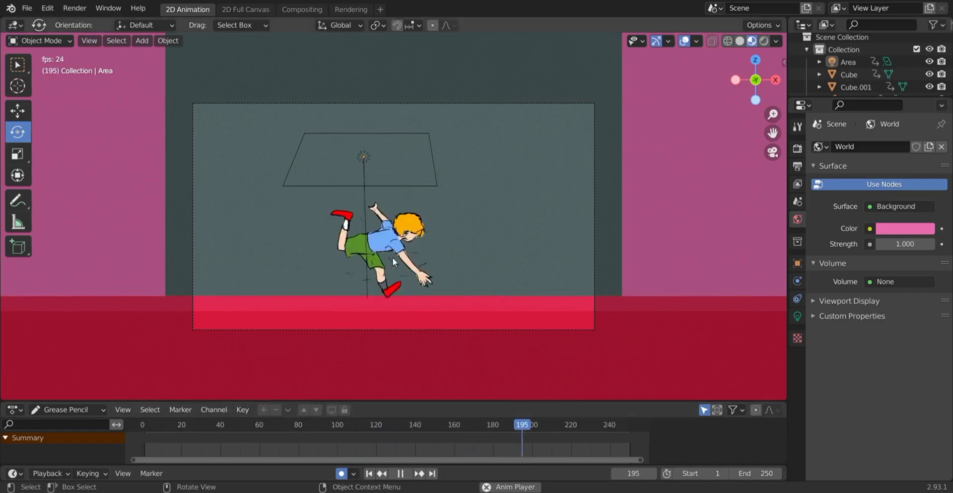
- Delete the Area light and set the world colour to light blue (H 0.569, S 0.508, V 0.816)
click(367, 157)
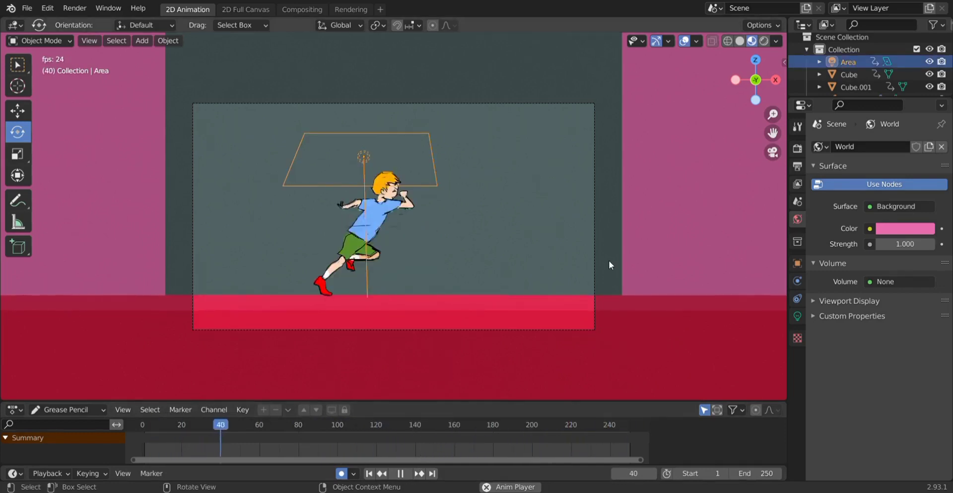
key(x)
click(546, 264)
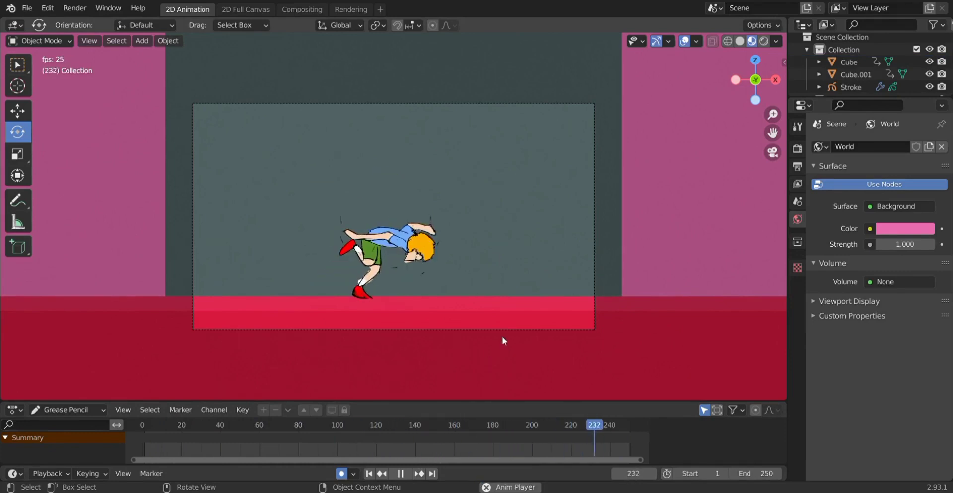
click(898, 229)
drag(879, 102, 875, 82)
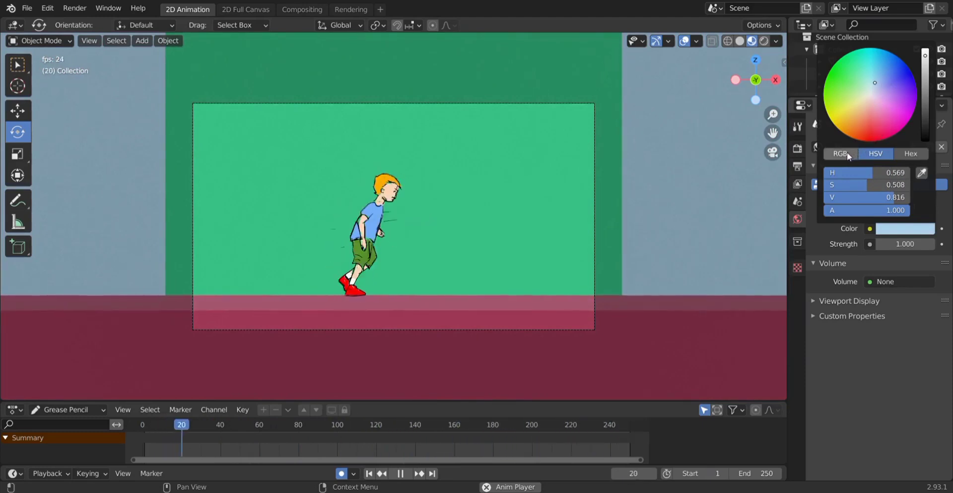
- Select the wall Cube and soften the world colour to a pale grey-blue
click(534, 231)
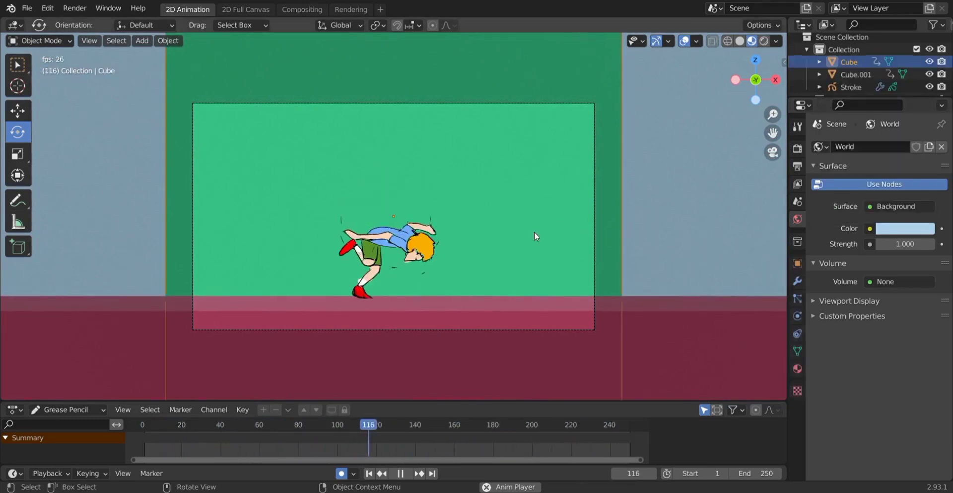
click(888, 229)
drag(889, 132, 874, 103)
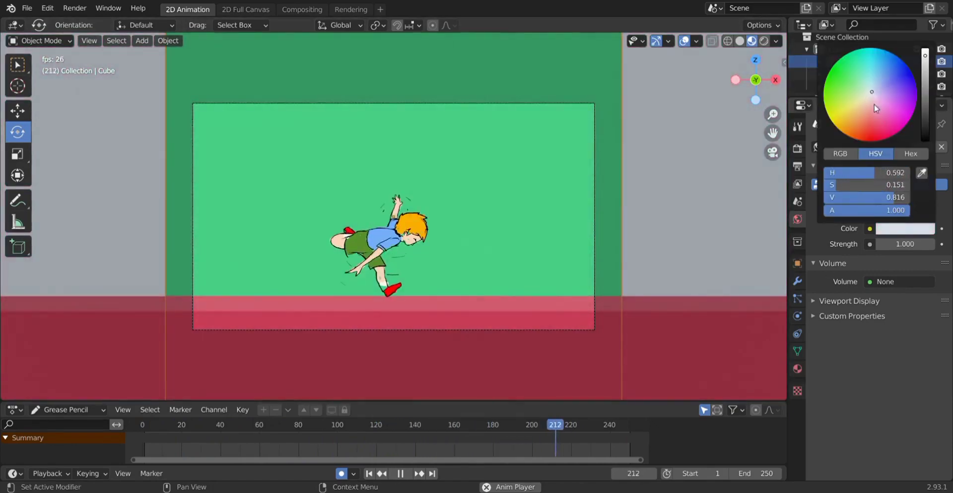
click(798, 369)
- Set the wall Cube's Material.001 base colour to cyan and return to the camera view
click(905, 328)
click(871, 204)
mouse_move(870, 204)
mouse_down()
mouse_move(876, 133)
mouse_move(891, 164)
mouse_move(864, 152)
mouse_up()
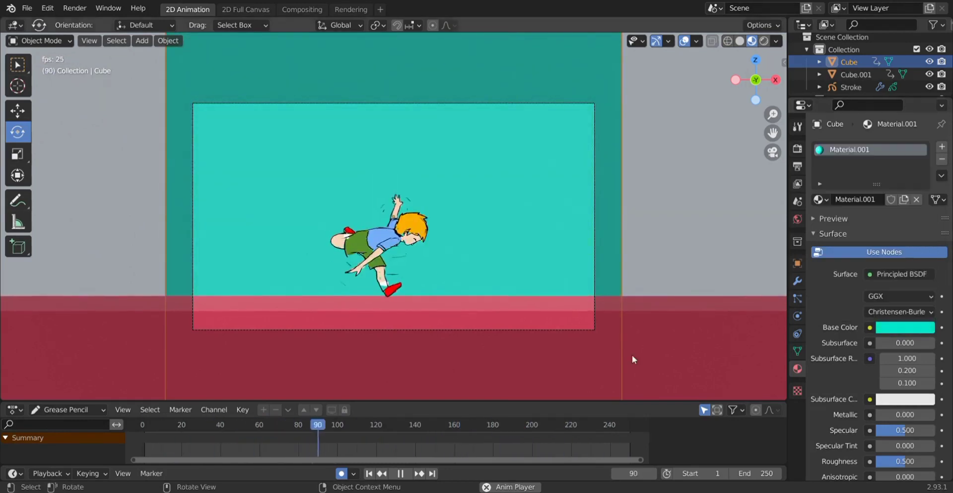
click(772, 154)
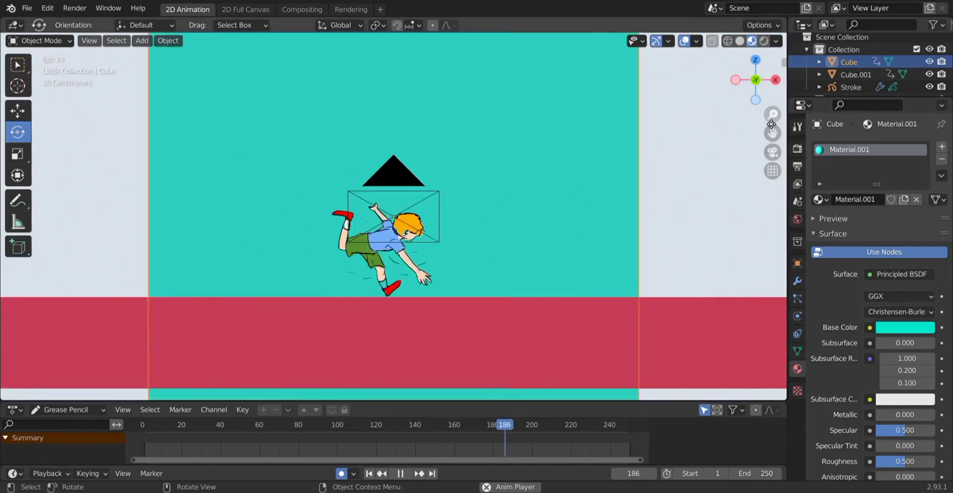
key(n)
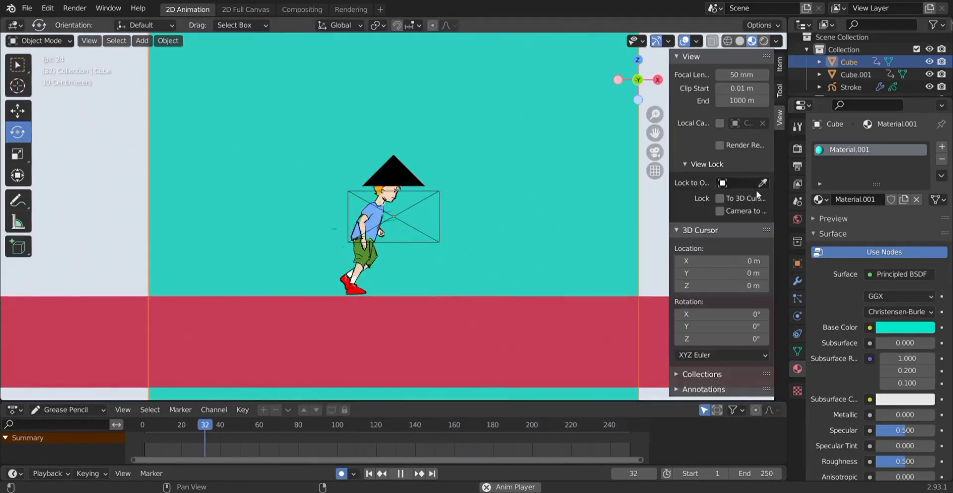
drag(671, 213, 742, 149)
click(773, 153)
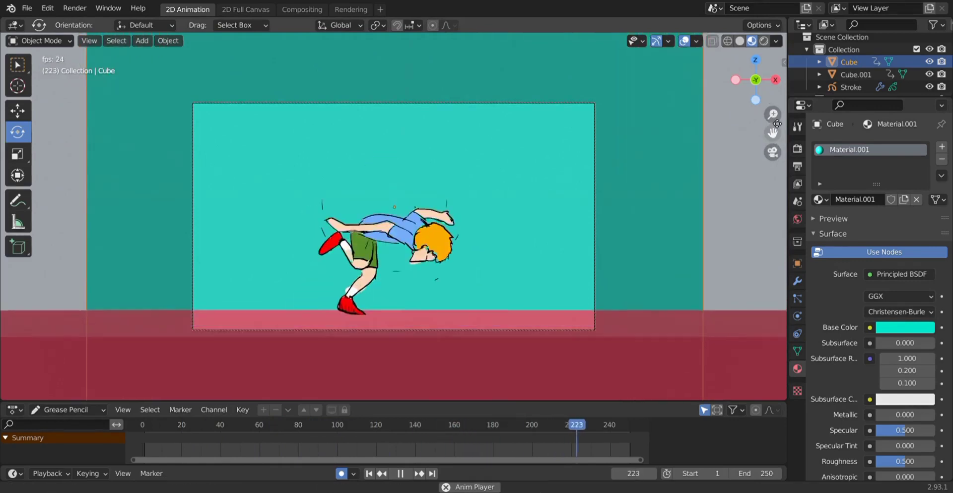
- Replay the animation from frame 1 to check the cyan wall
key(space)
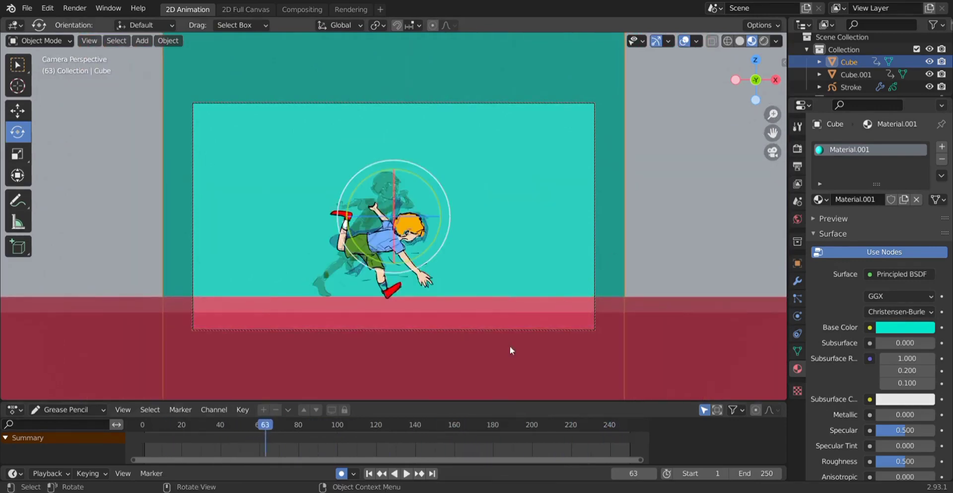
click(369, 473)
key(space)
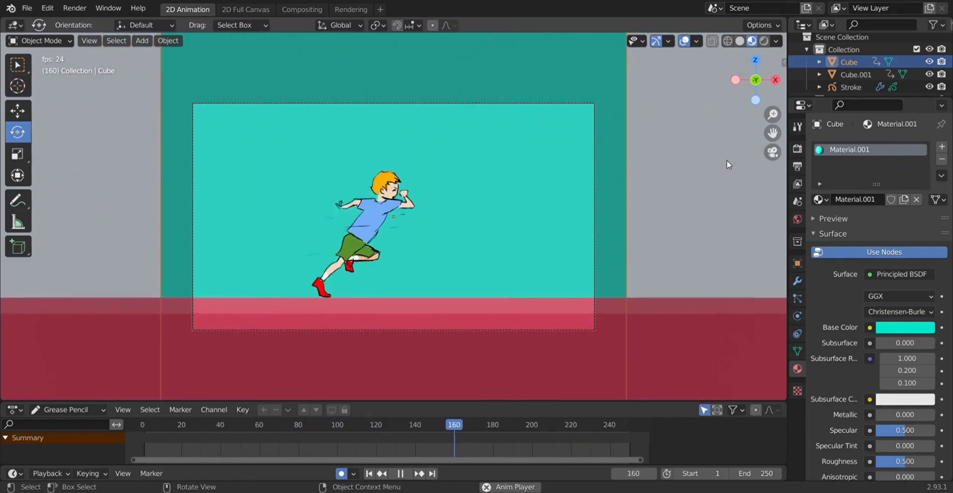
key(space)
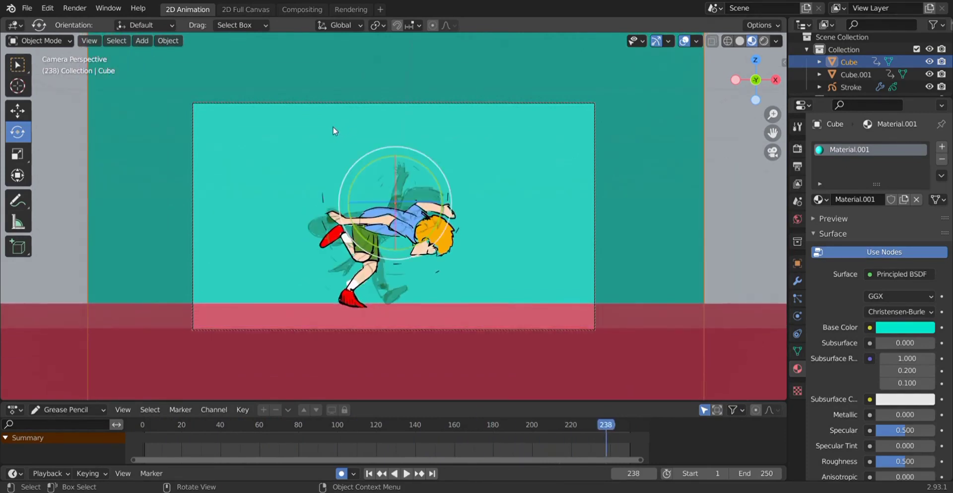
- In Output Properties, enable Render Region and set the file format to FFmpeg Video
click(79, 8)
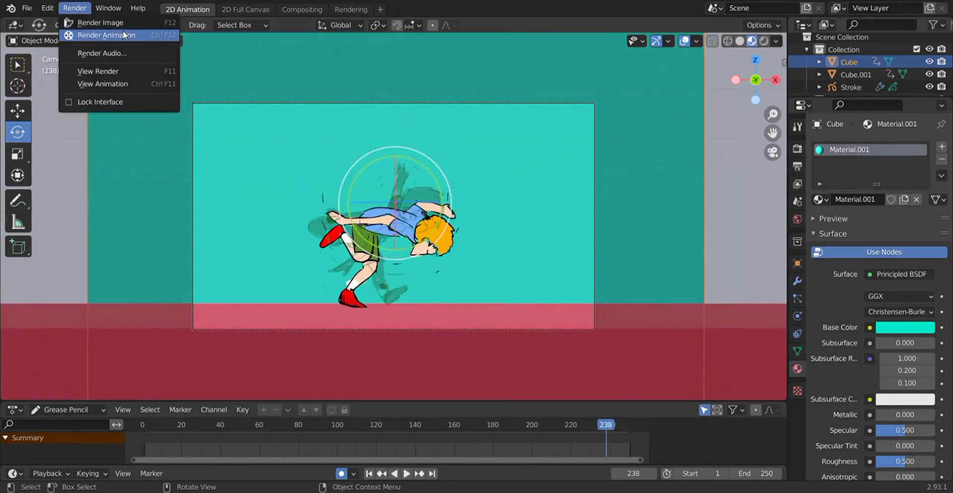
click(798, 282)
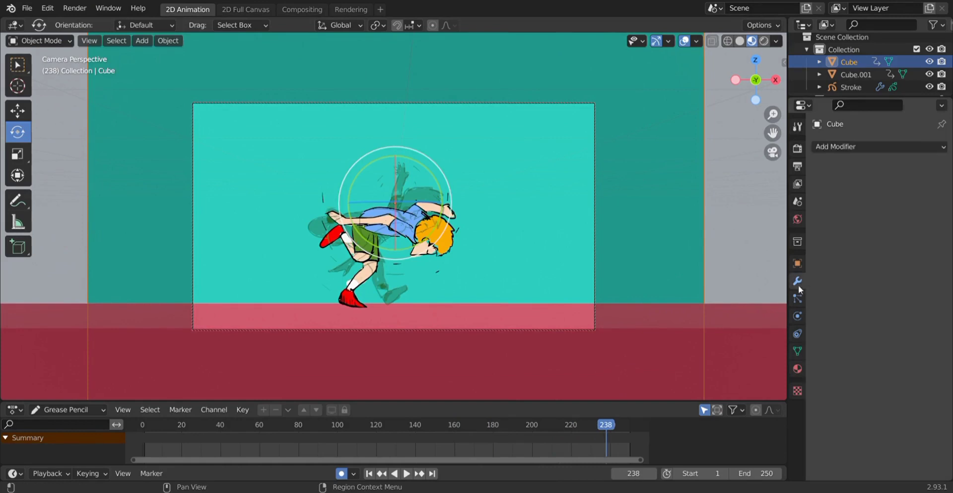
click(797, 166)
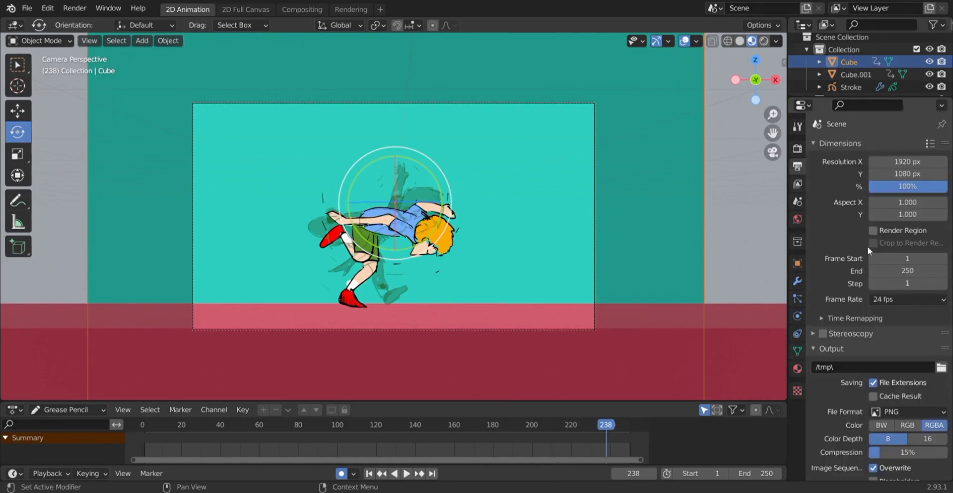
click(873, 230)
scroll(943, 288, down, 2)
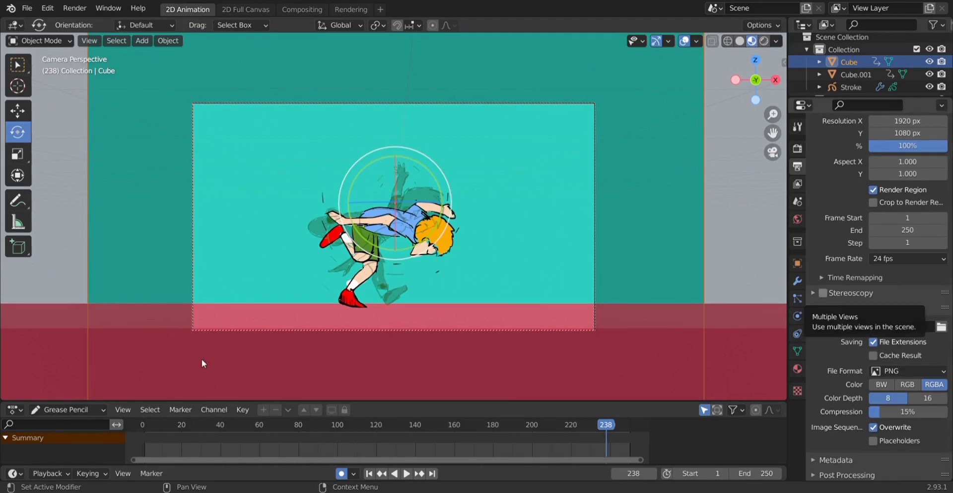
click(909, 385)
click(909, 309)
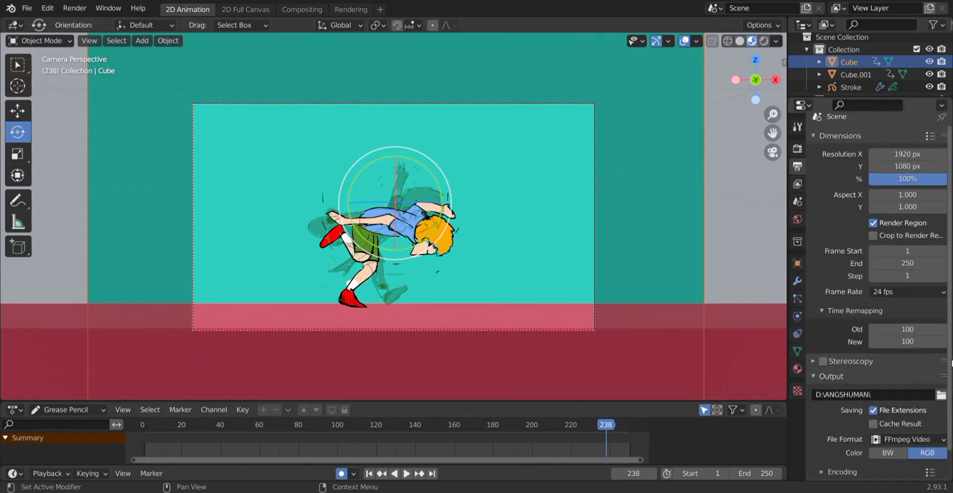
- Set the encoding container to MPEG-4 and the output quality to High Quality
scroll(912, 306, down, 1)
click(843, 443)
scroll(912, 305, down, 4)
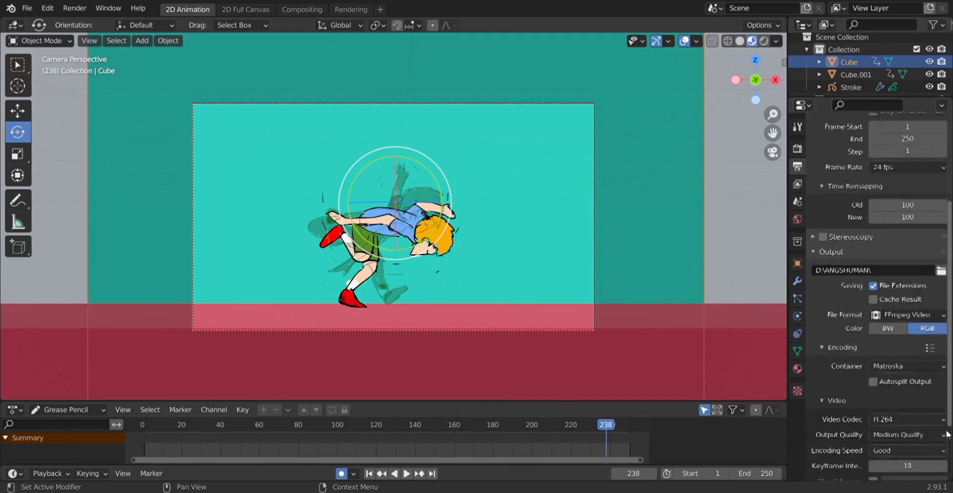
scroll(923, 306, down, 2)
click(926, 308)
click(906, 347)
scroll(909, 348, down, 1)
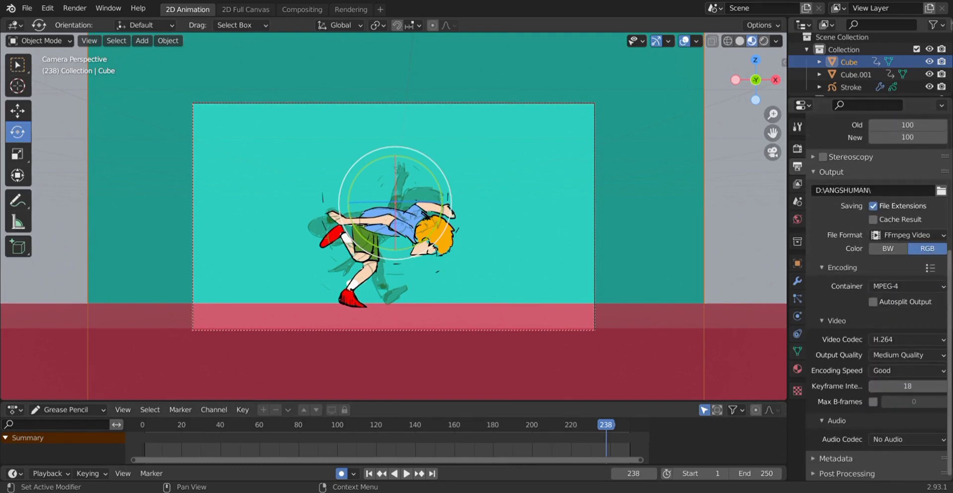
click(908, 355)
click(877, 300)
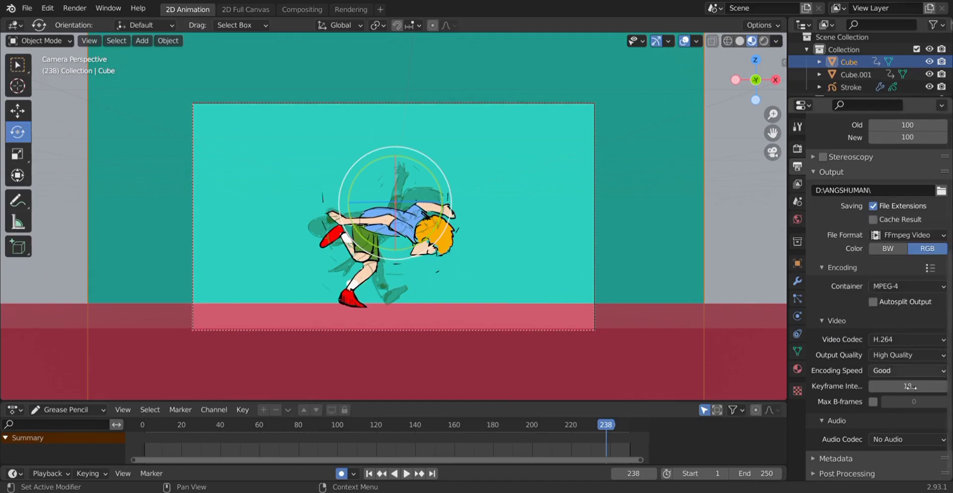
click(924, 372)
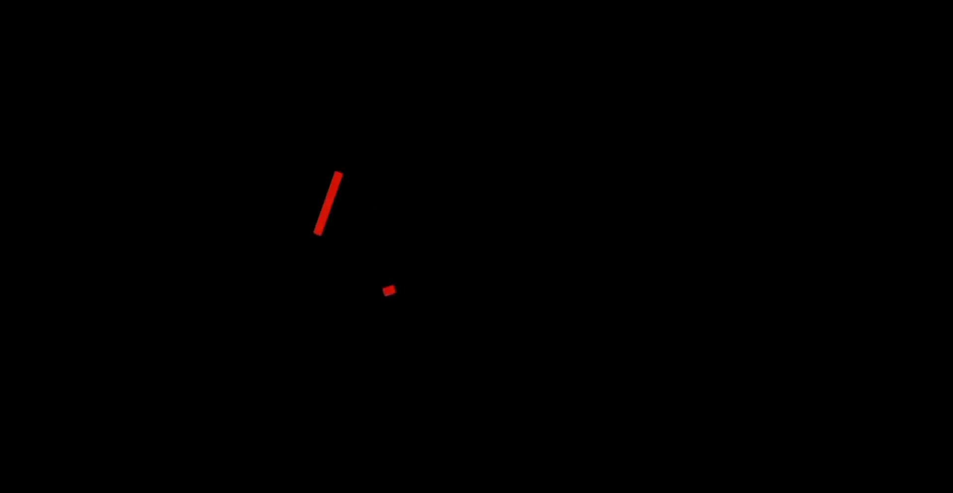